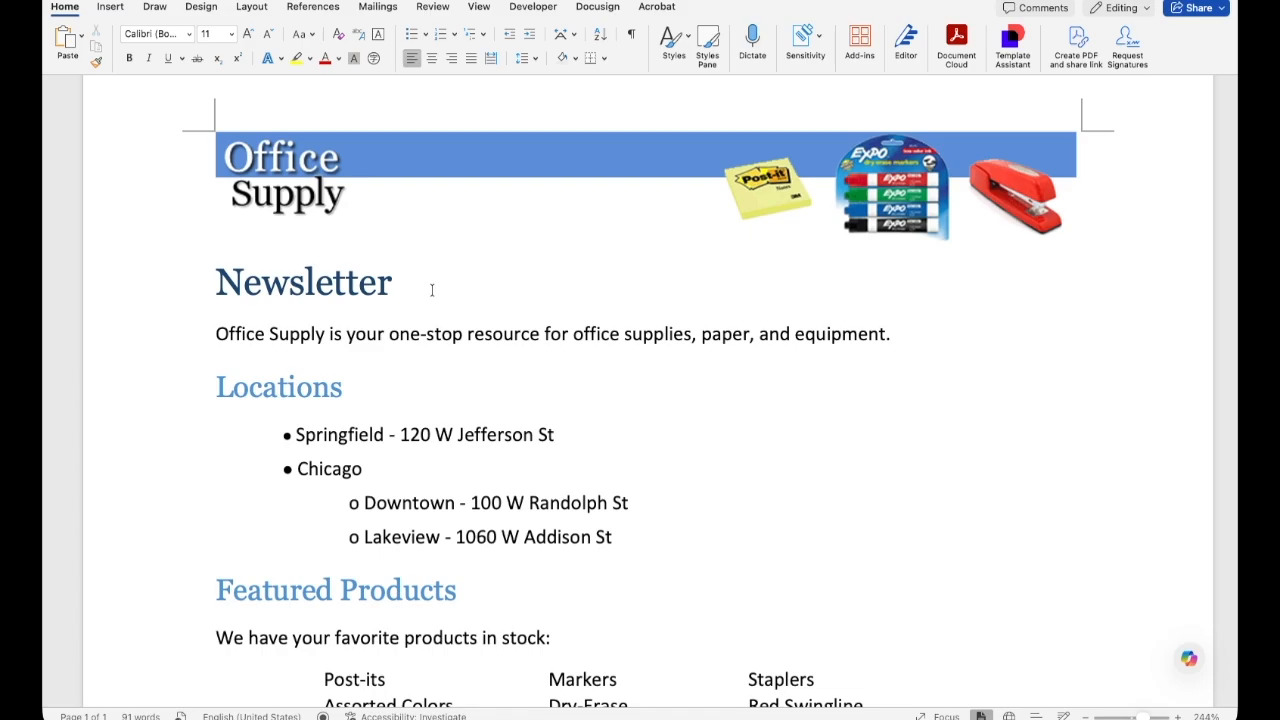
Examine the newsletter from its banner through the locations and featured products to the sales chart and table.
scroll(432, 290, down, 2)
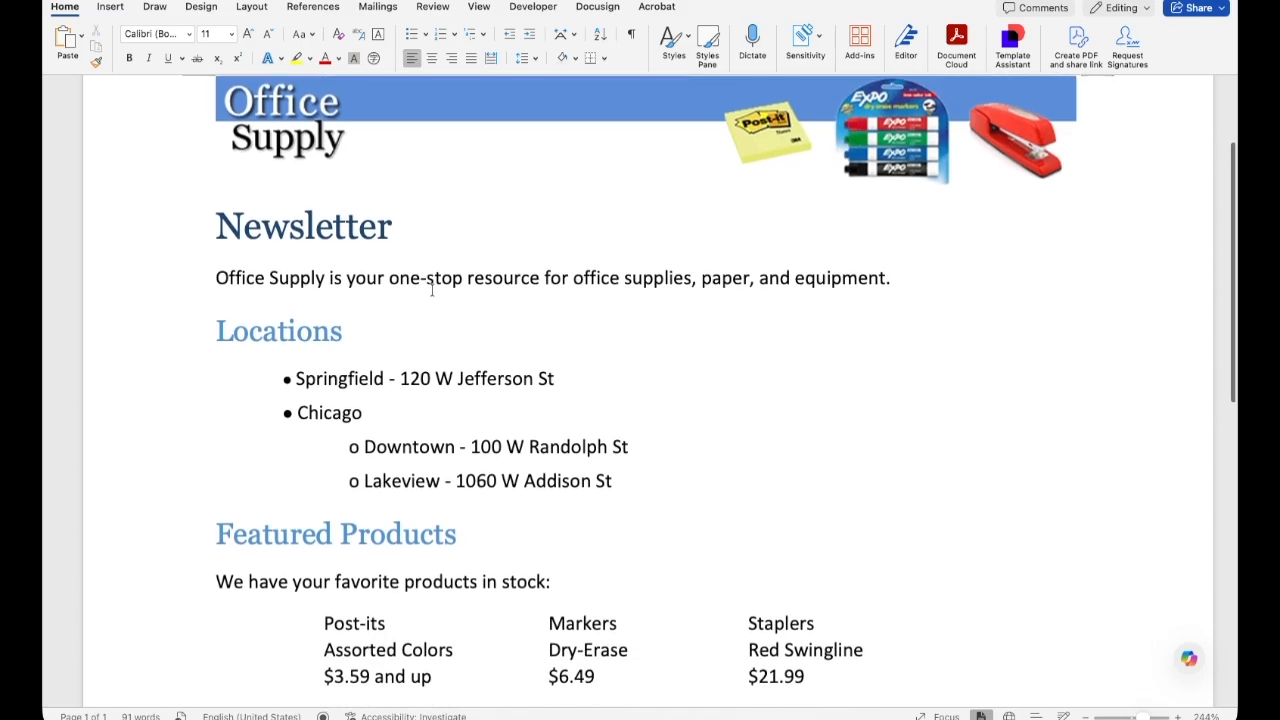
scroll(447, 308, down, 2)
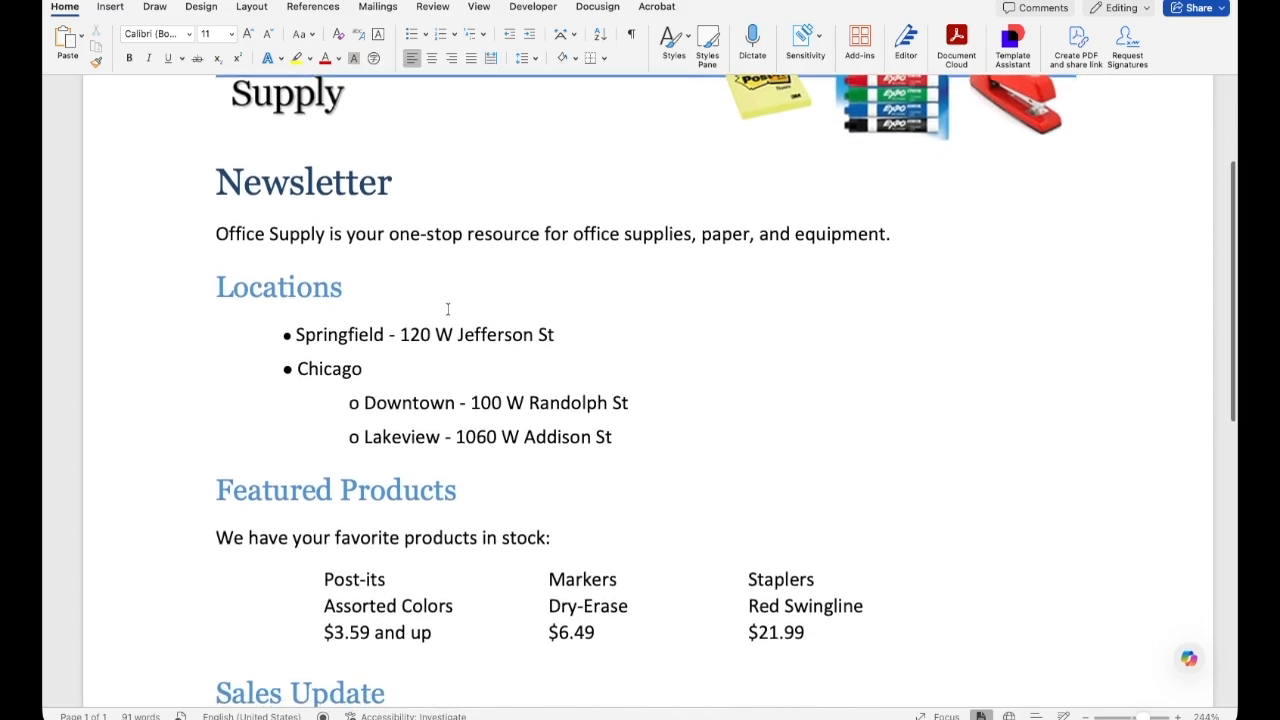
scroll(446, 308, down, 4)
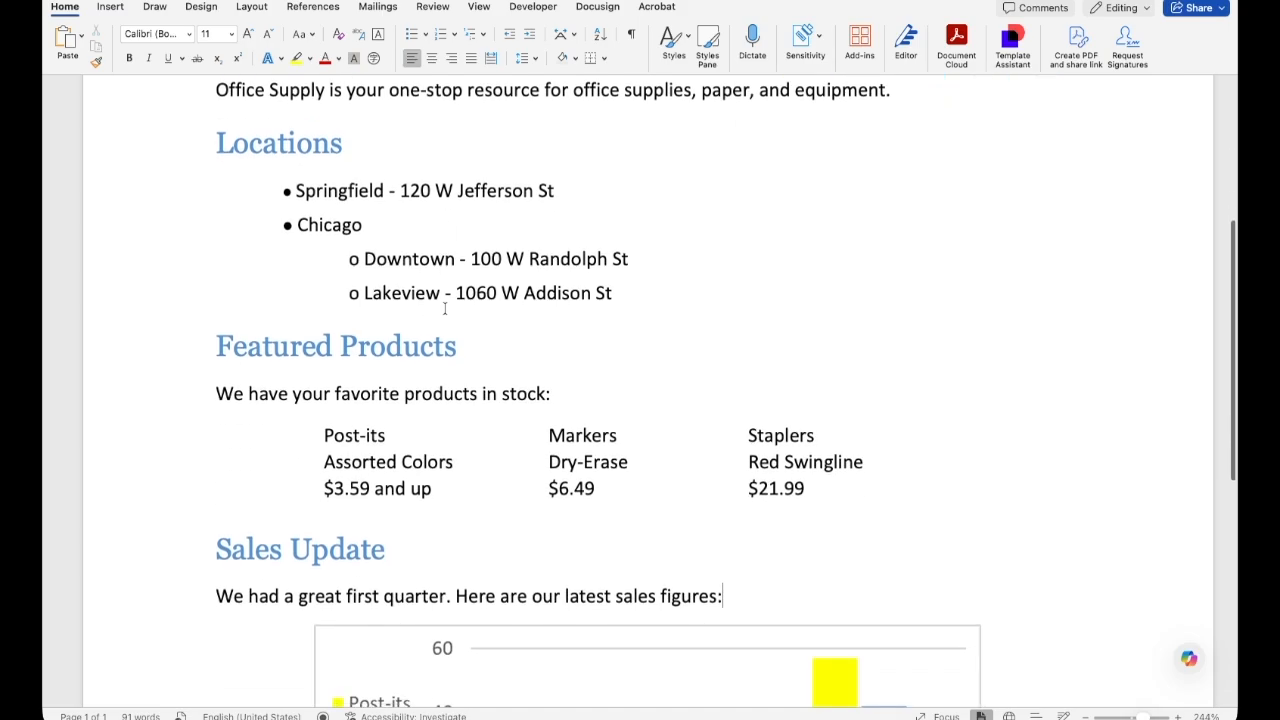
scroll(480, 336, down, 4)
scroll(482, 336, down, 12)
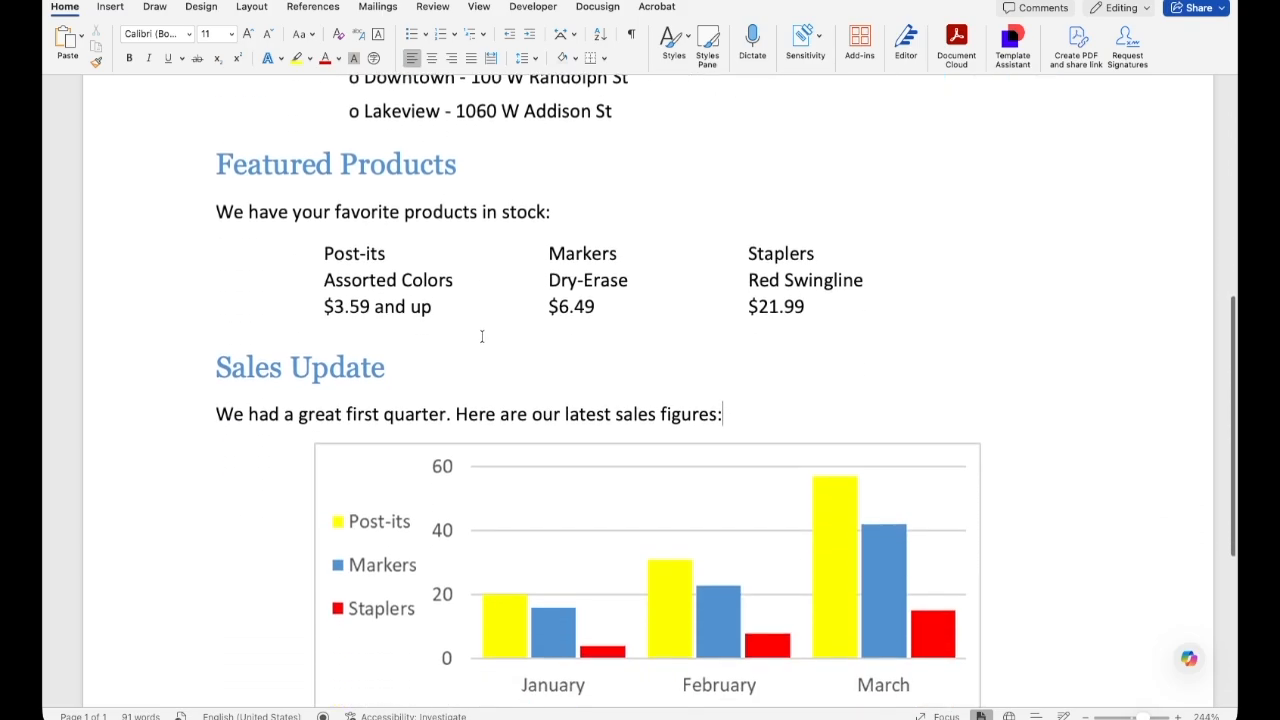
scroll(484, 339, up, 20)
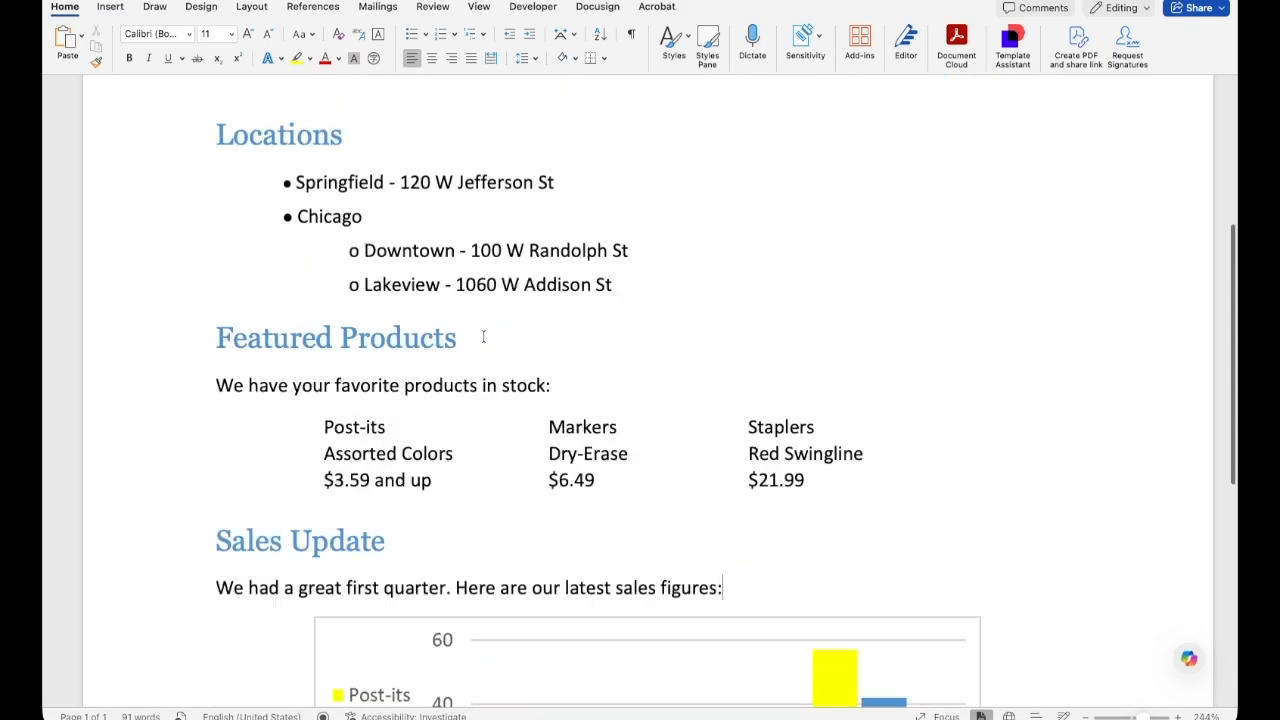
scroll(519, 333, down, 3)
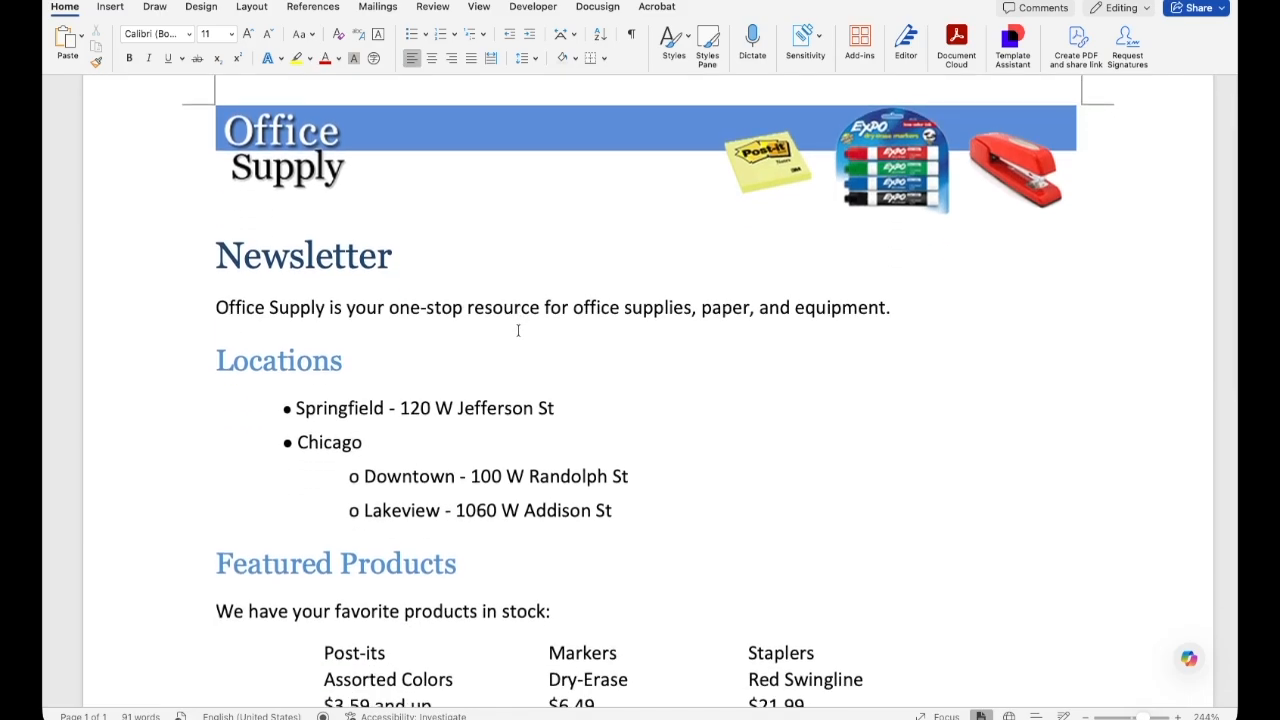
scroll(534, 337, down, 15)
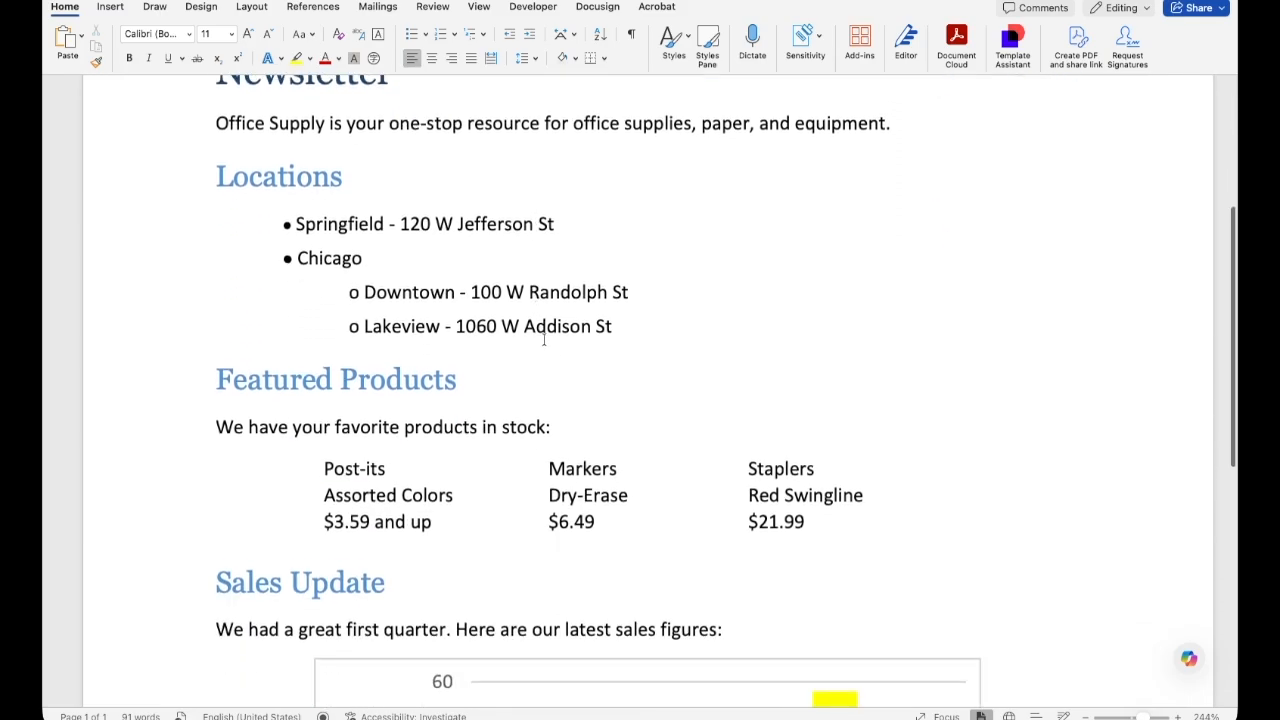
scroll(560, 343, down, 3)
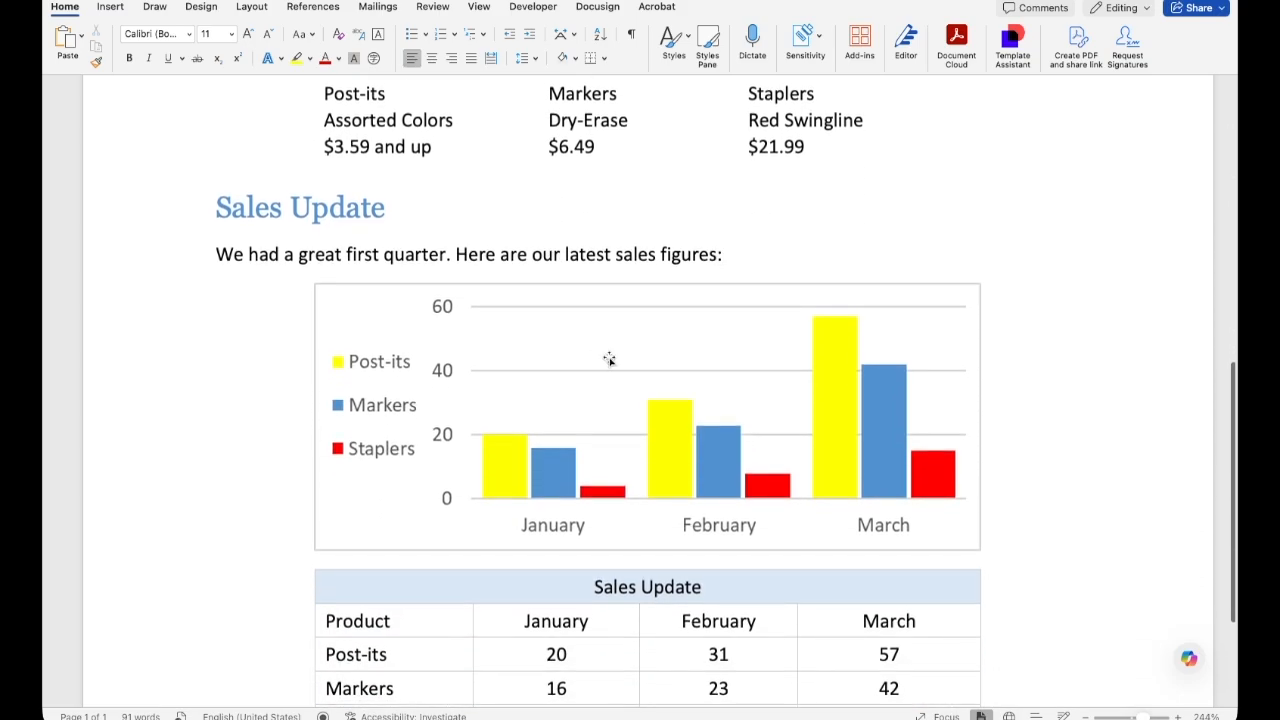
scroll(608, 357, down, 3)
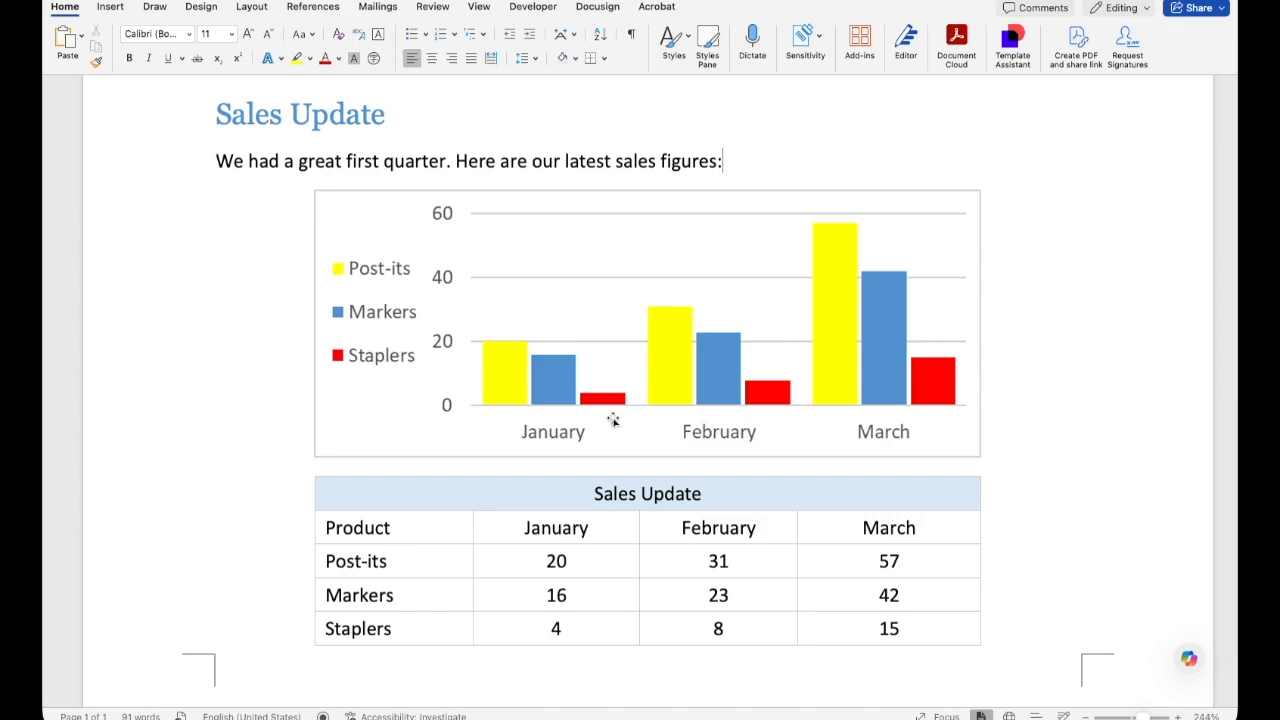
scroll(637, 384, up, 15)
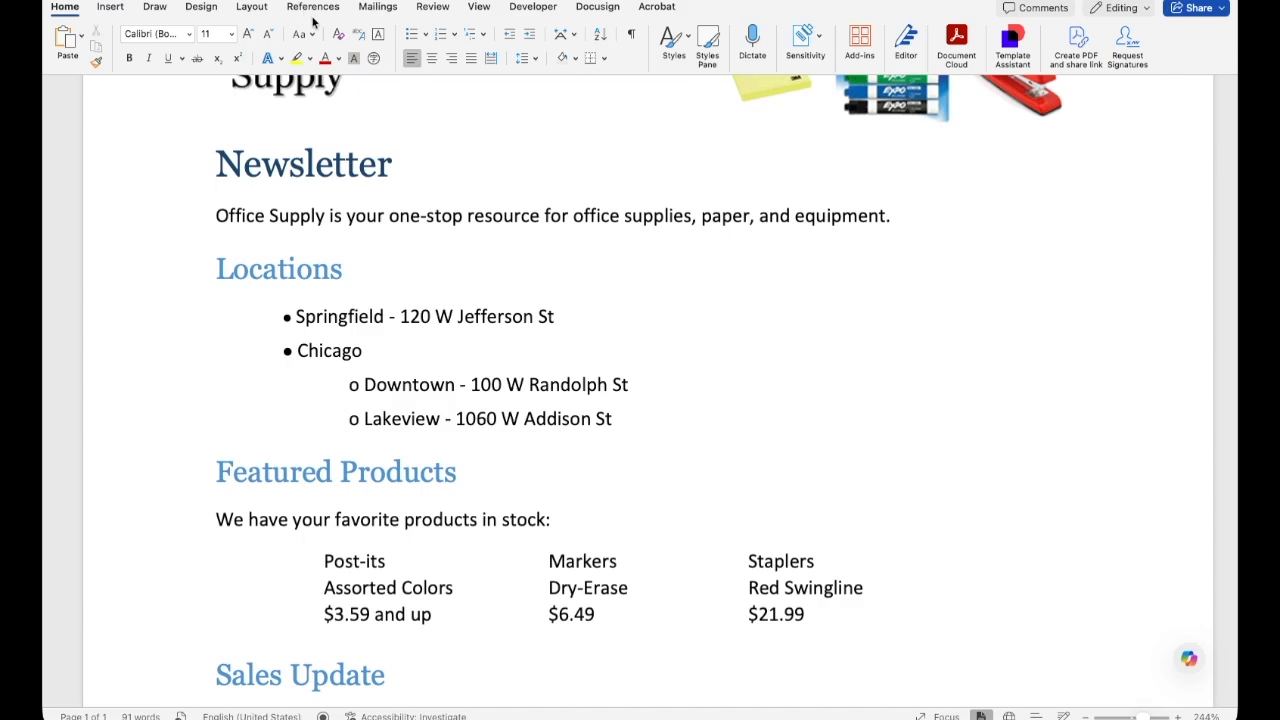
Run the accessibility check on the newsletter and review its list of issue categories.
click(314, 116)
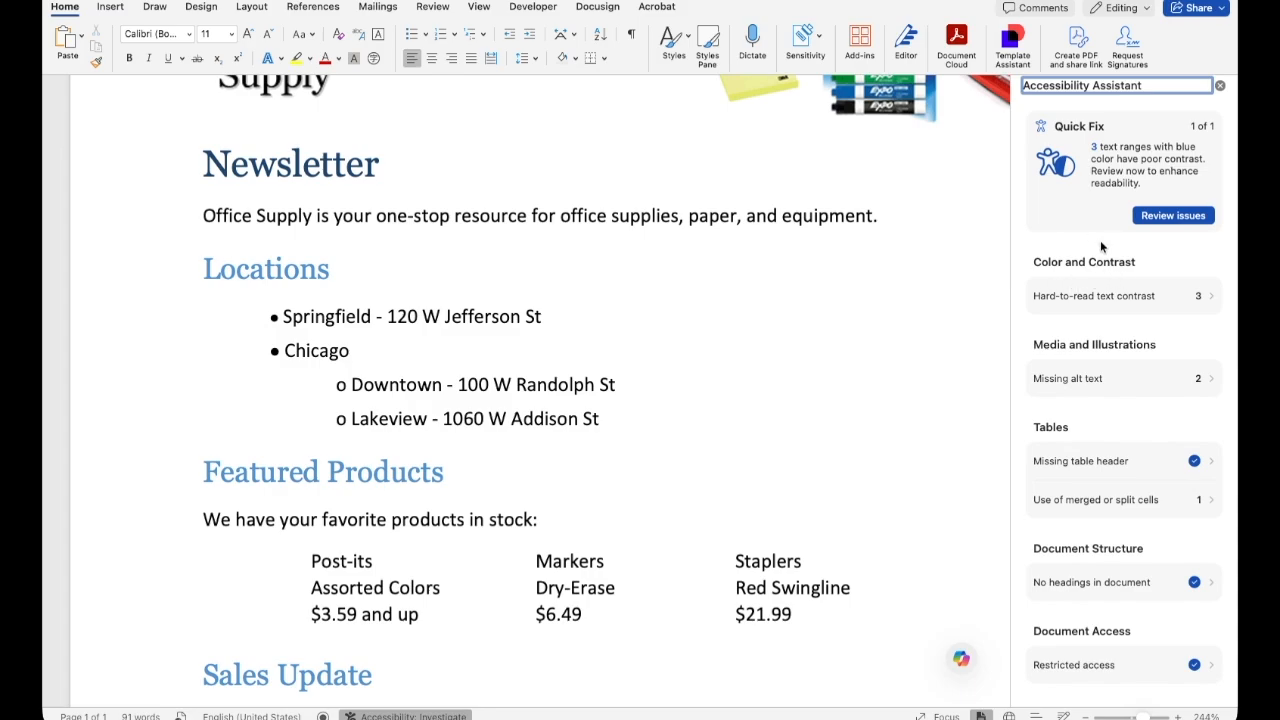
scroll(1101, 240, down, 2)
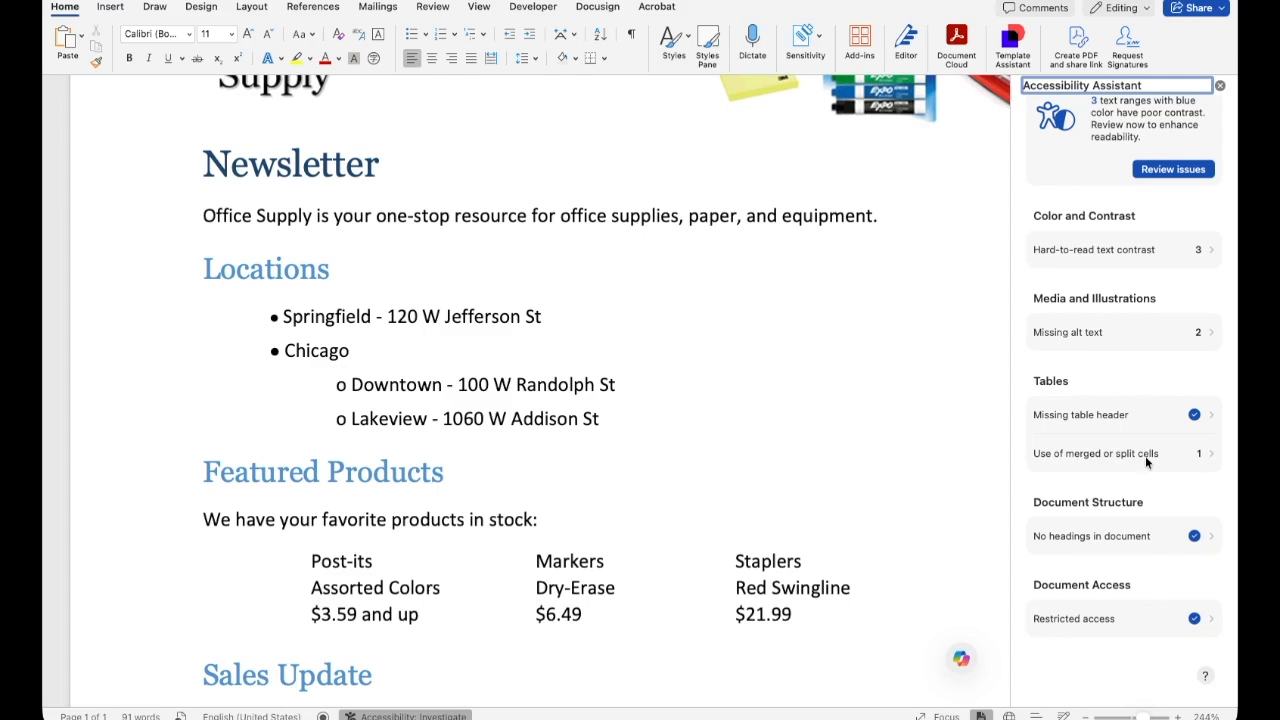
scroll(1126, 318, up, 2)
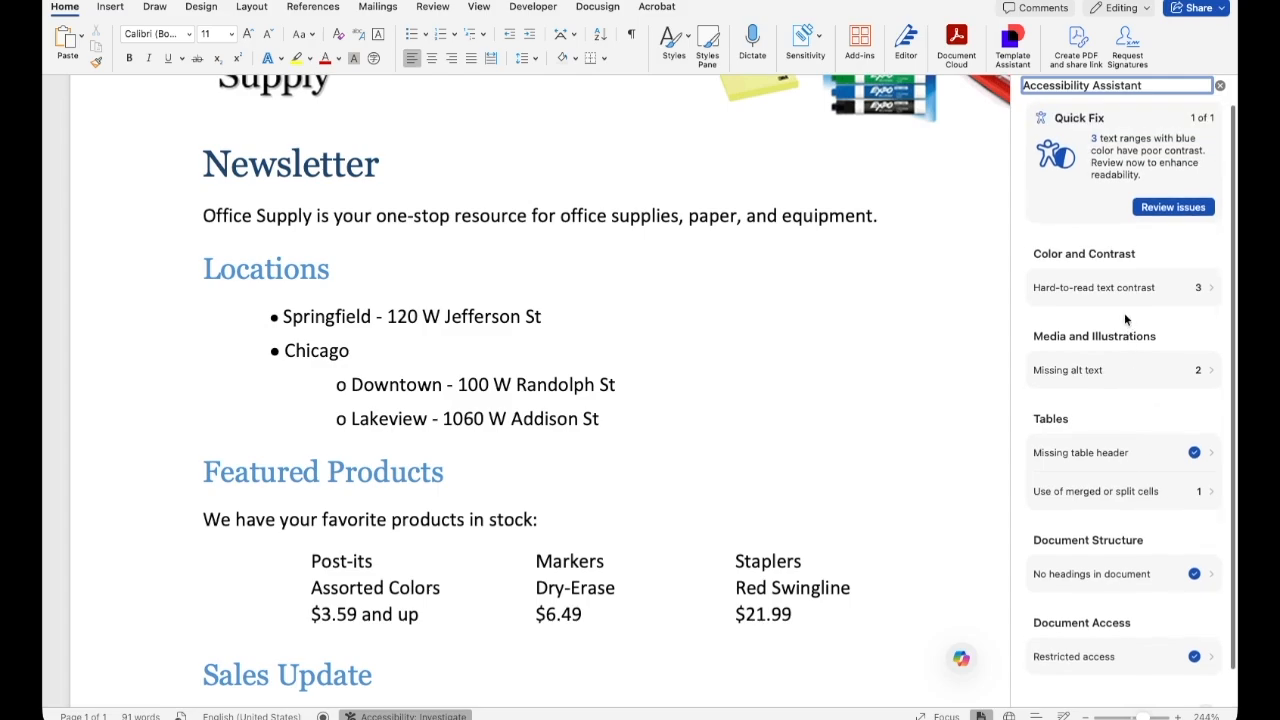
Review each hard-to-read text contrast issue on the Locations, Featured Products and Sales Update headings, then return to the issue overview.
click(1115, 287)
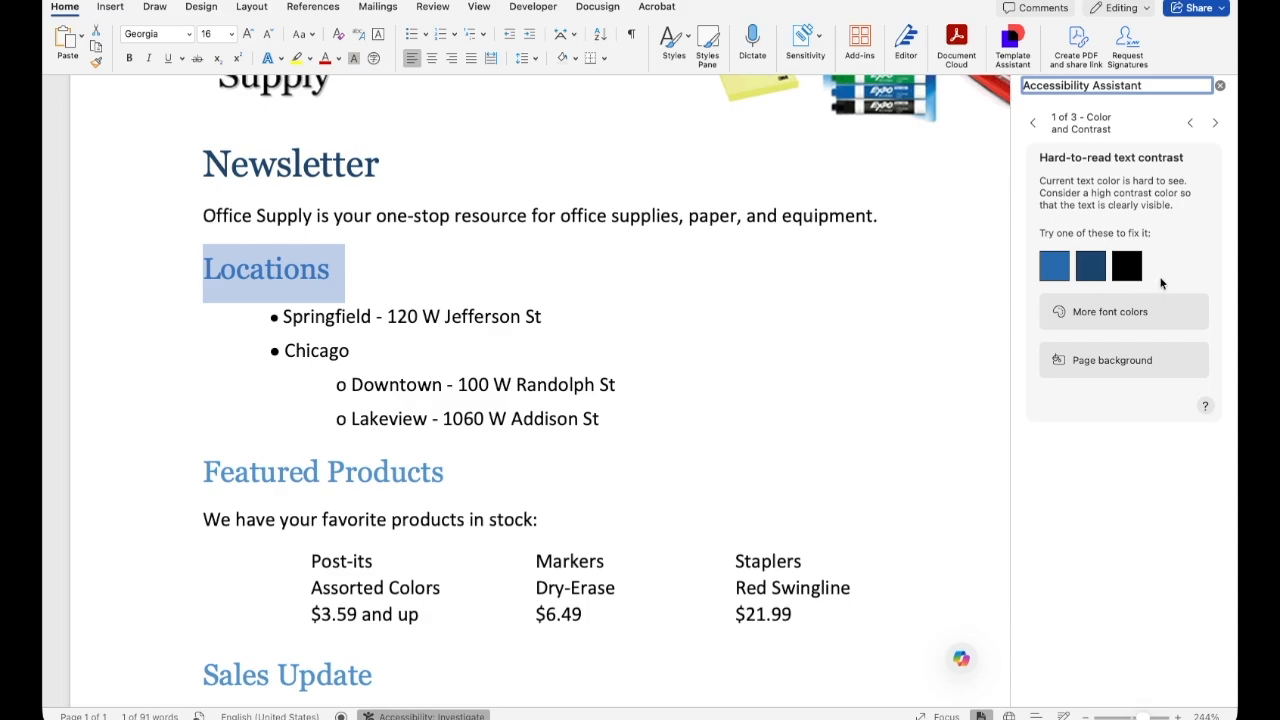
click(1217, 123)
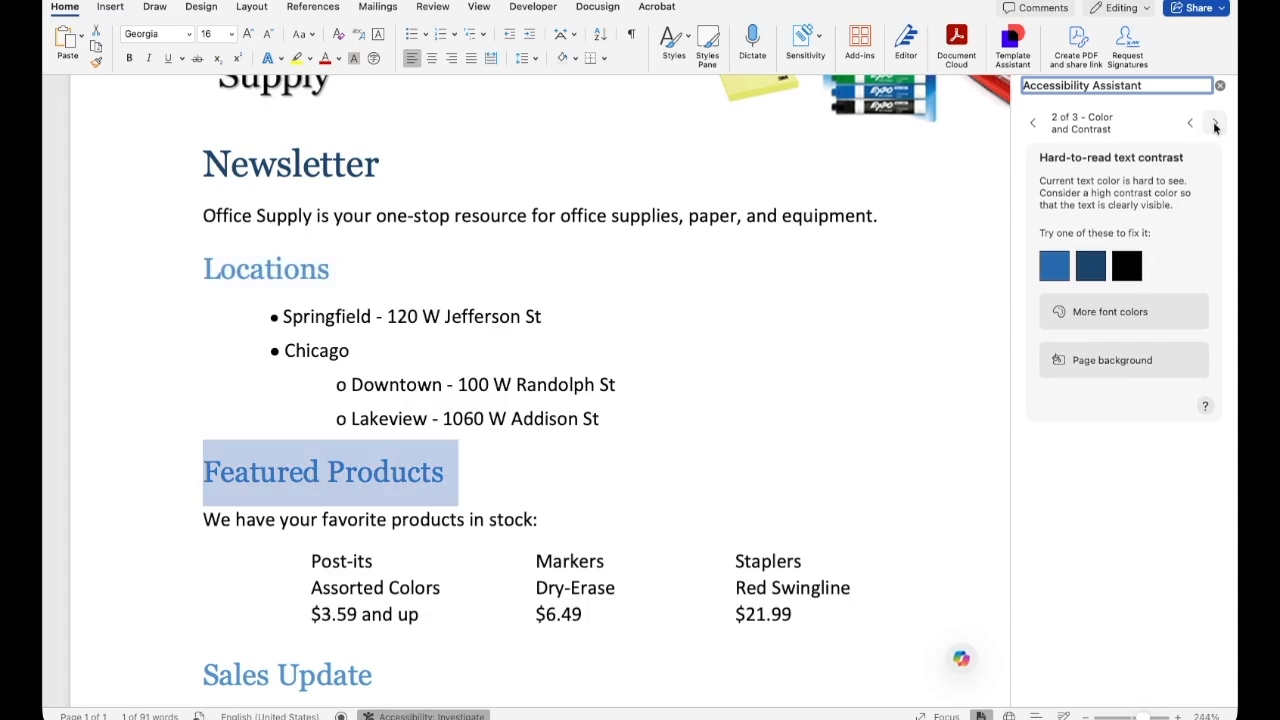
click(1215, 125)
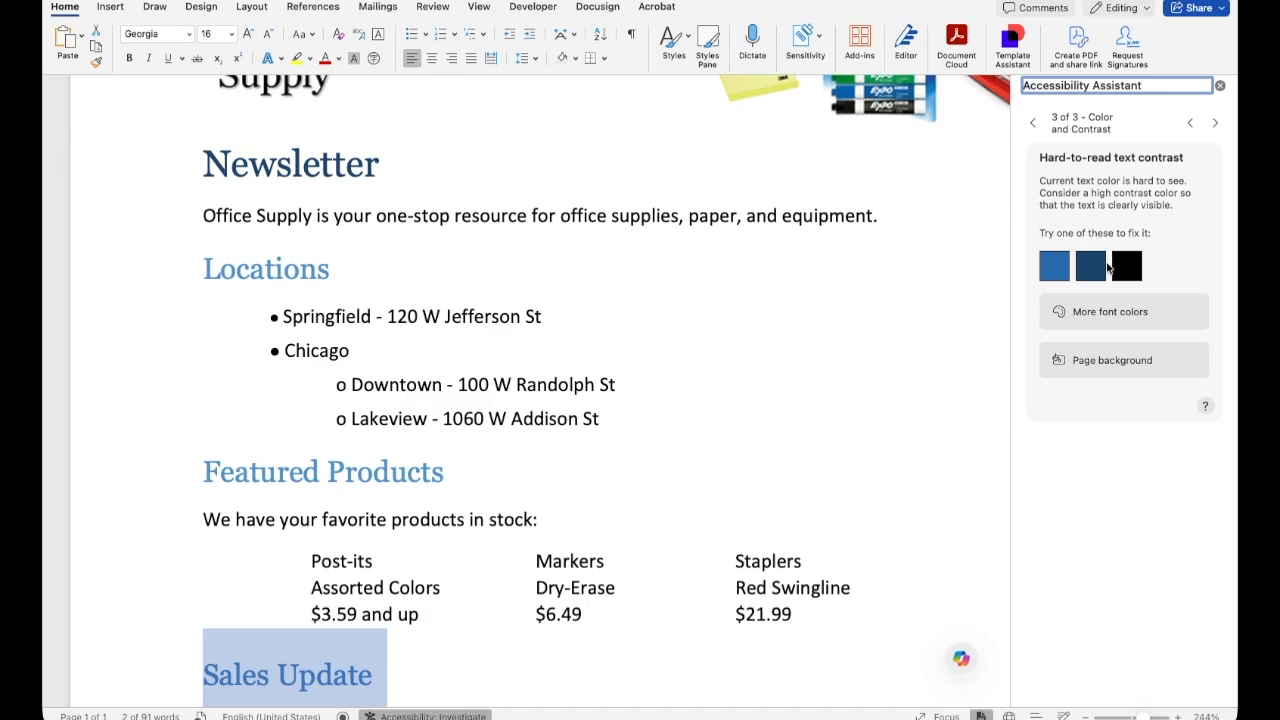
click(1032, 124)
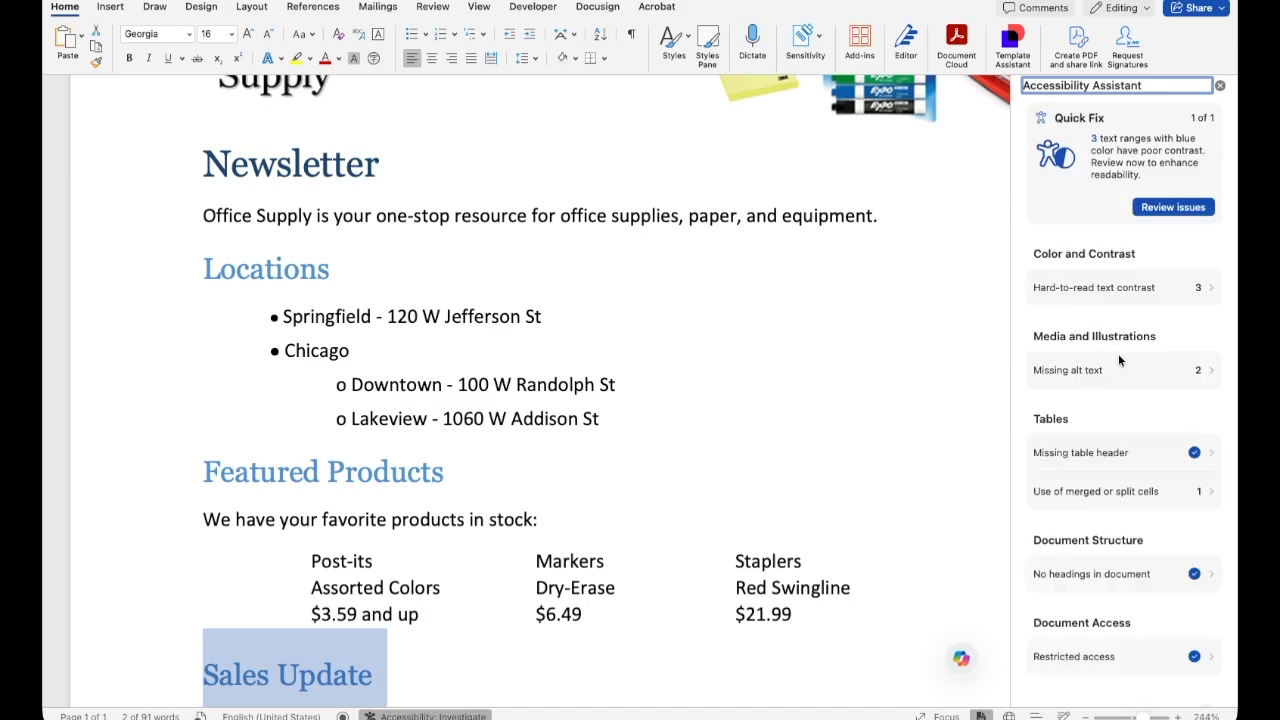
Enter "Office supply samples (e.g., post-it)" as the missing alt text description for the banner image.
click(758, 347)
scroll(760, 348, up, 1)
scroll(760, 348, up, 3)
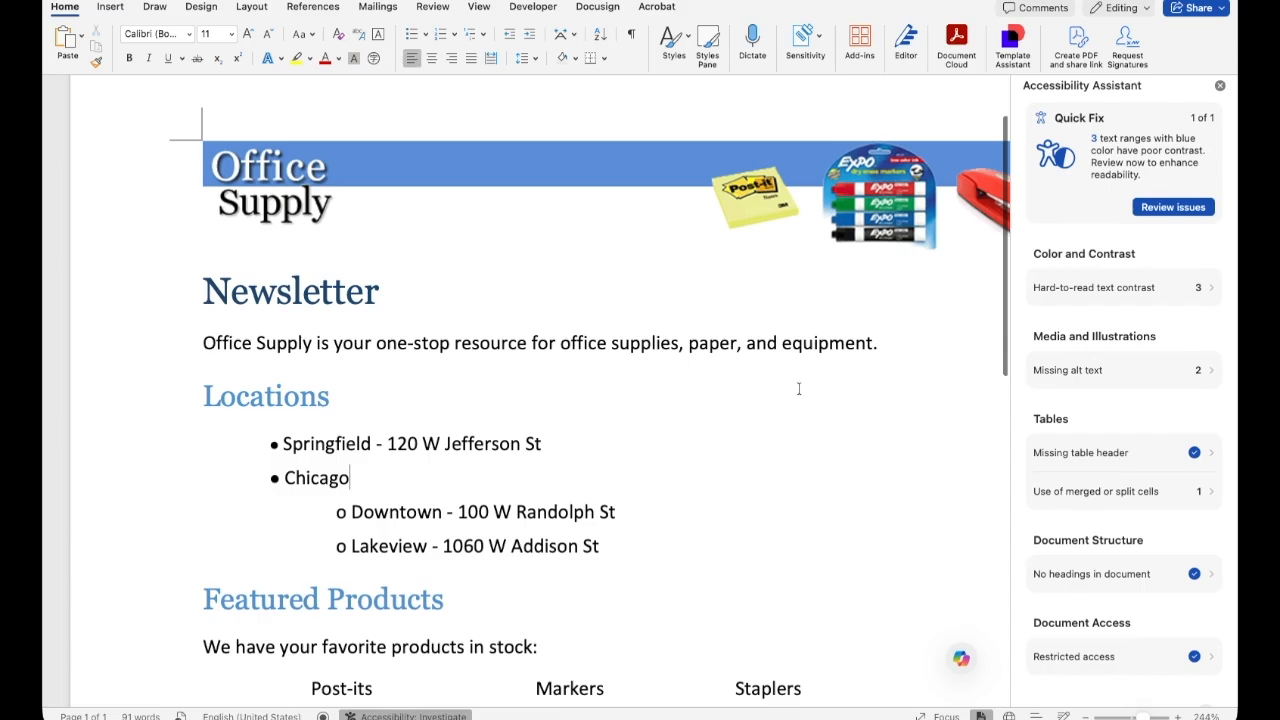
scroll(813, 389, down, 1)
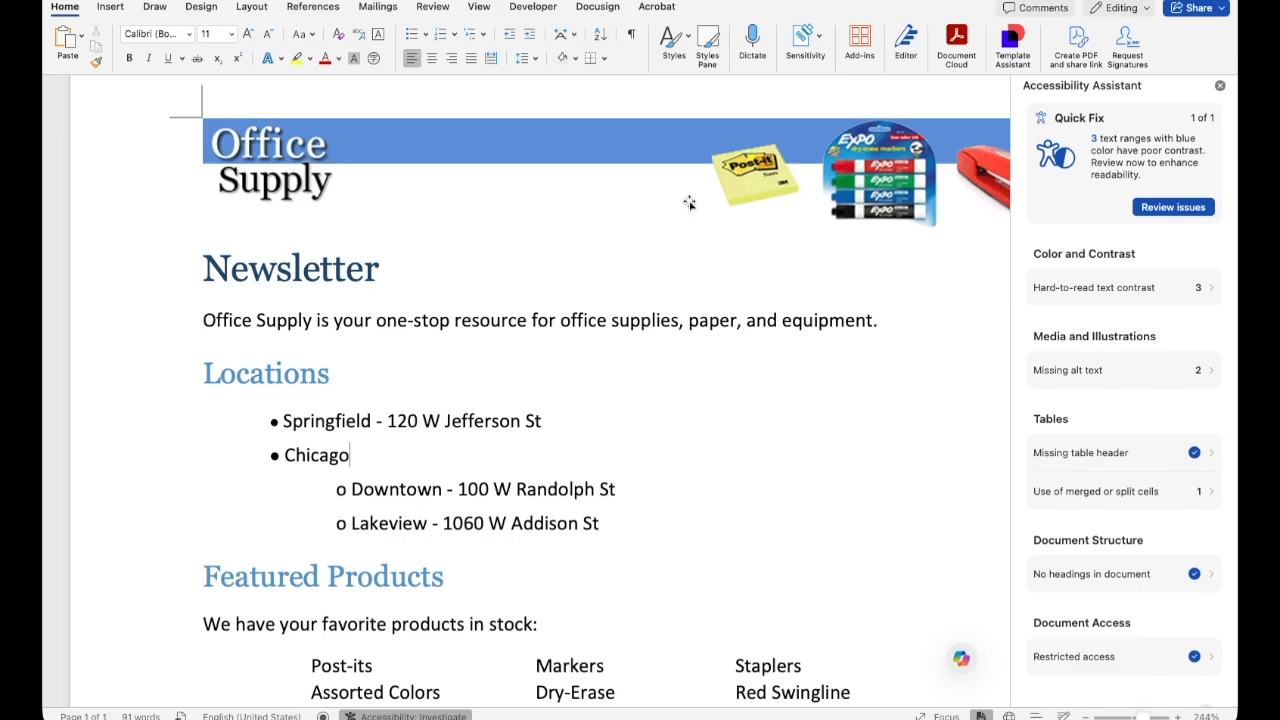
click(1104, 370)
click(1097, 285)
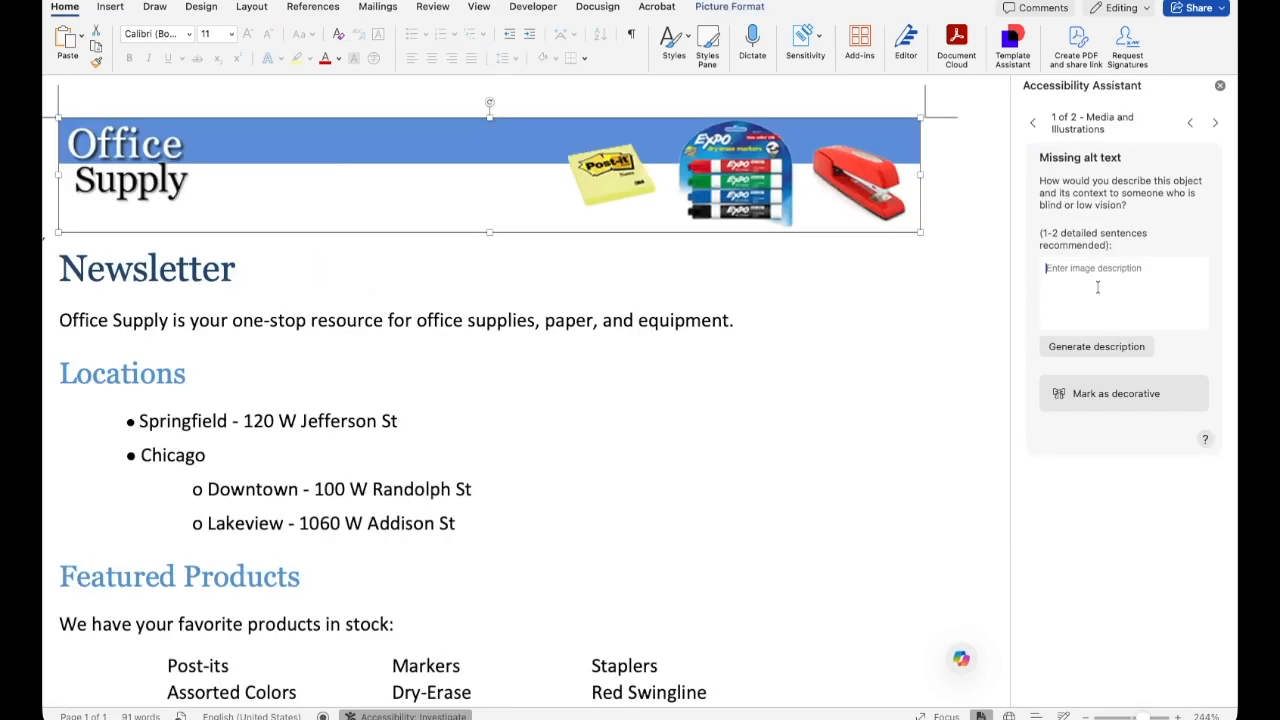
text(O)
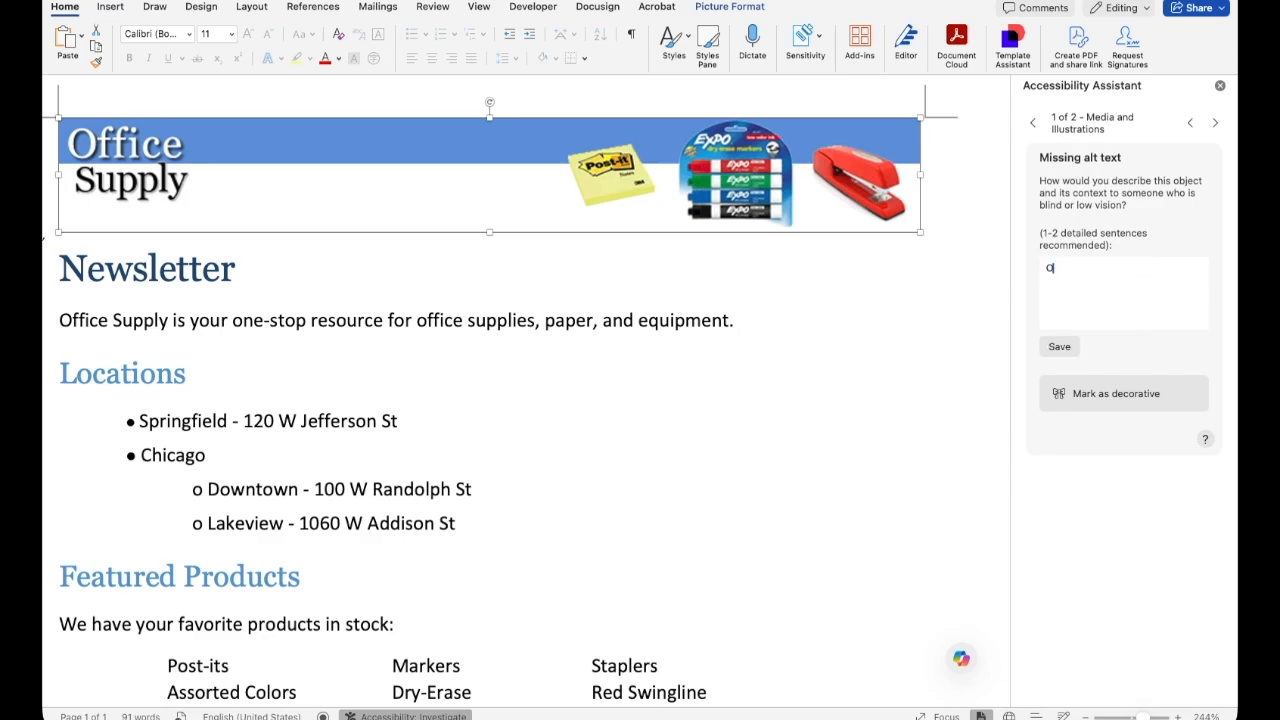
text(ffice supply samples (e.g., post-it))
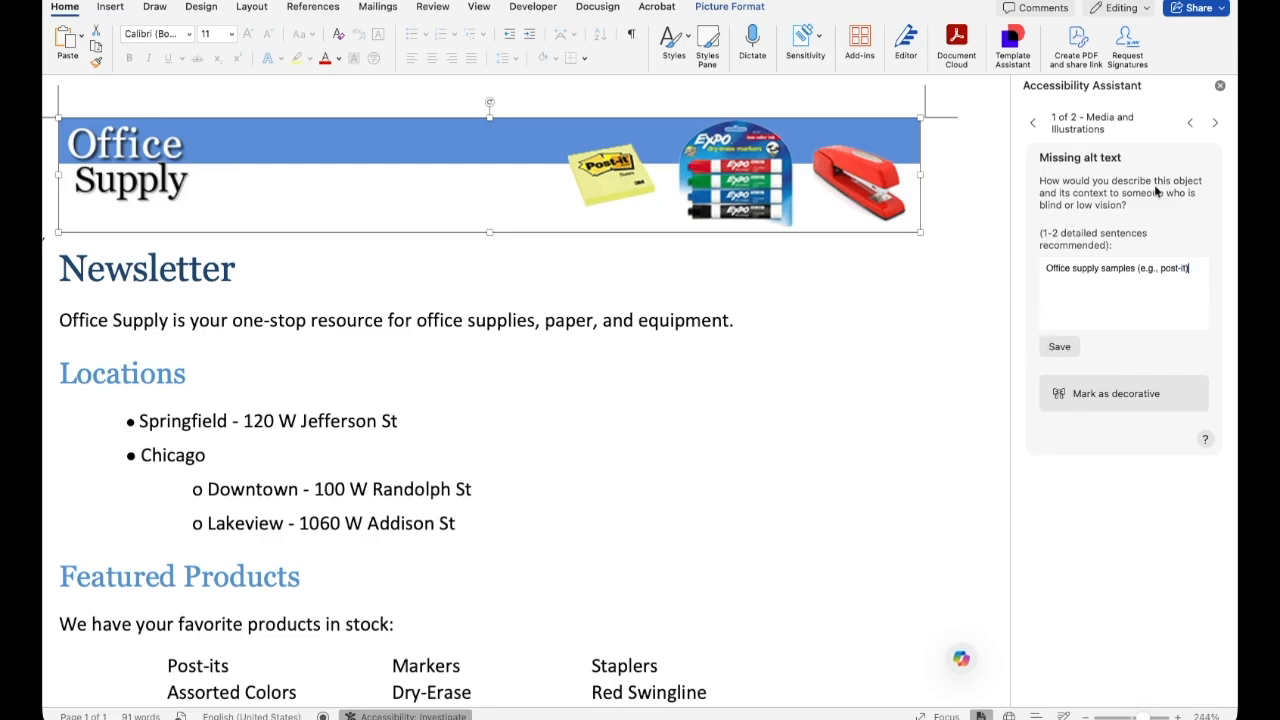
Review the missing alt text issue for the sales bar chart, including its automatically generated description.
click(1215, 122)
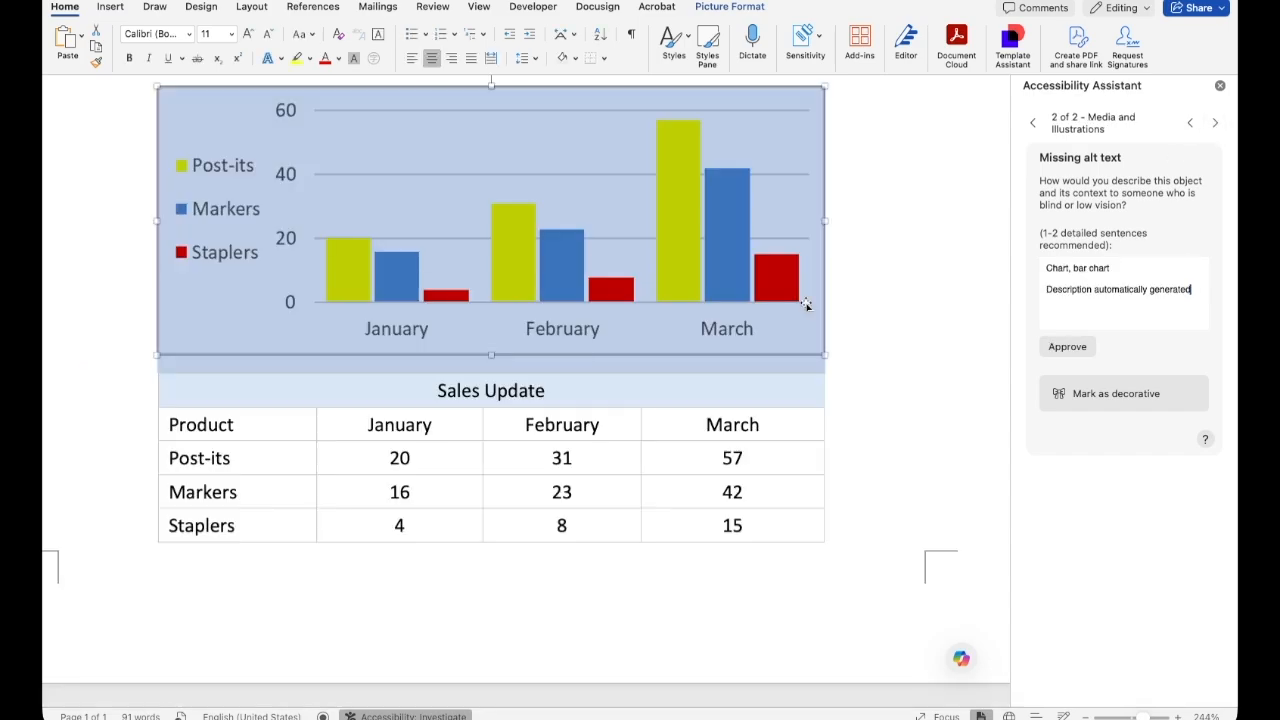
scroll(835, 290, up, 1)
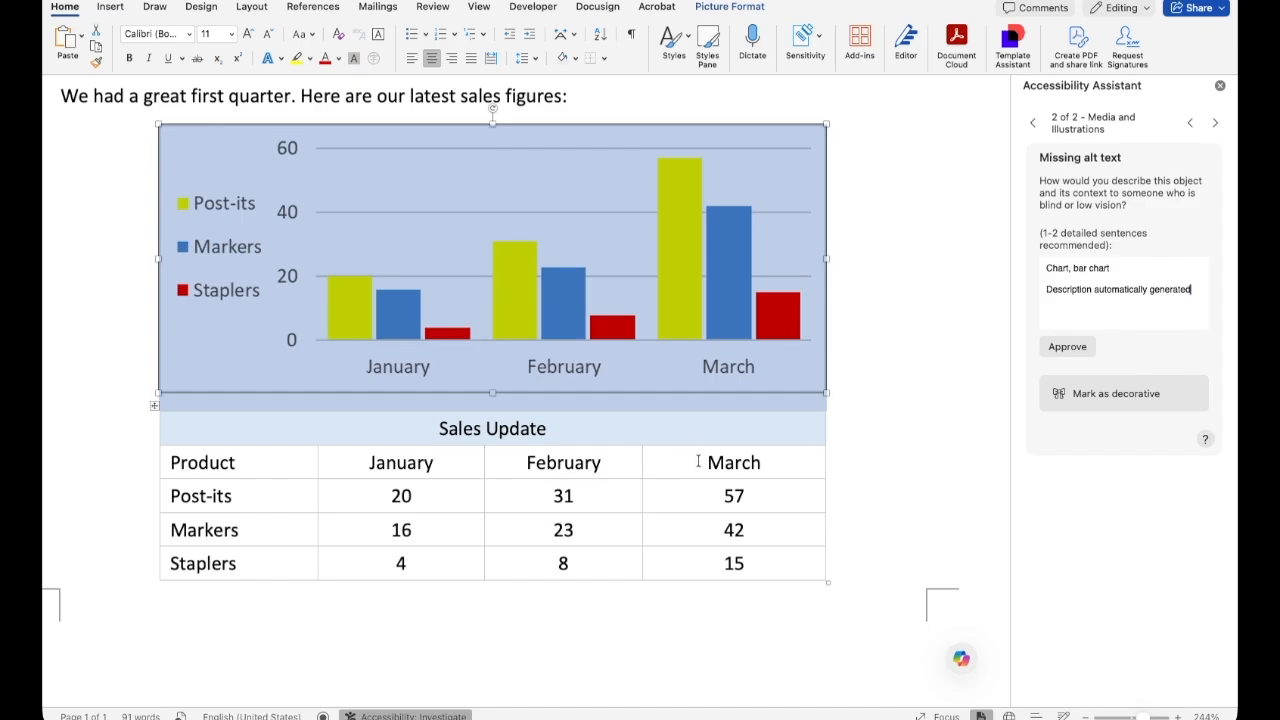
click(838, 347)
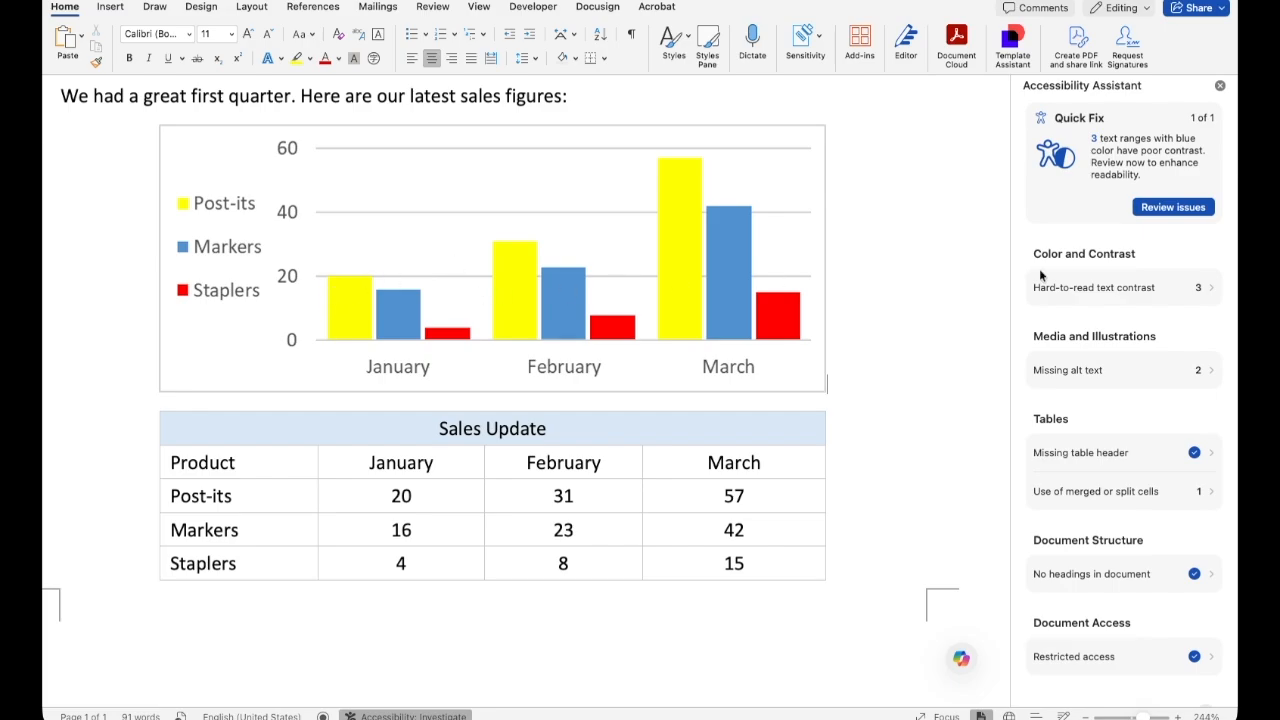
Enter "a bar graph to represent the data in the following table" as the description in the first missing alt text issue, and return to the overview.
click(1172, 367)
scroll(891, 354, down, 10)
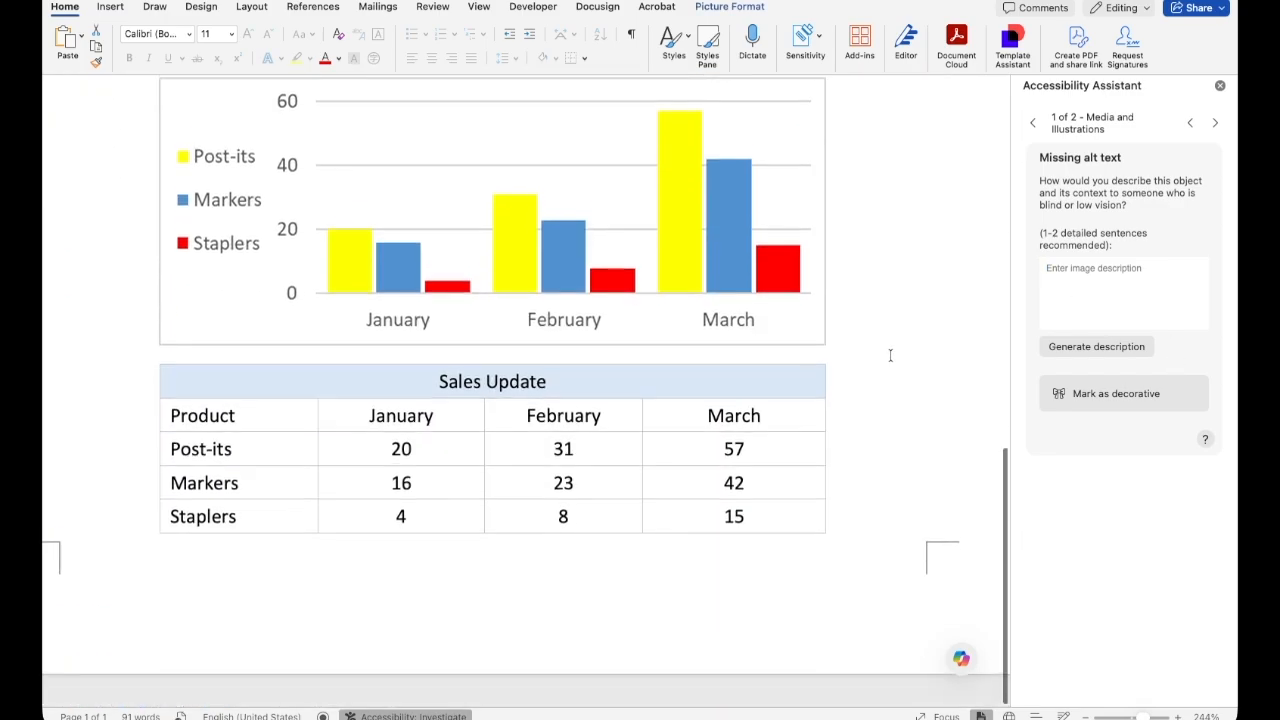
scroll(897, 343, up, 1)
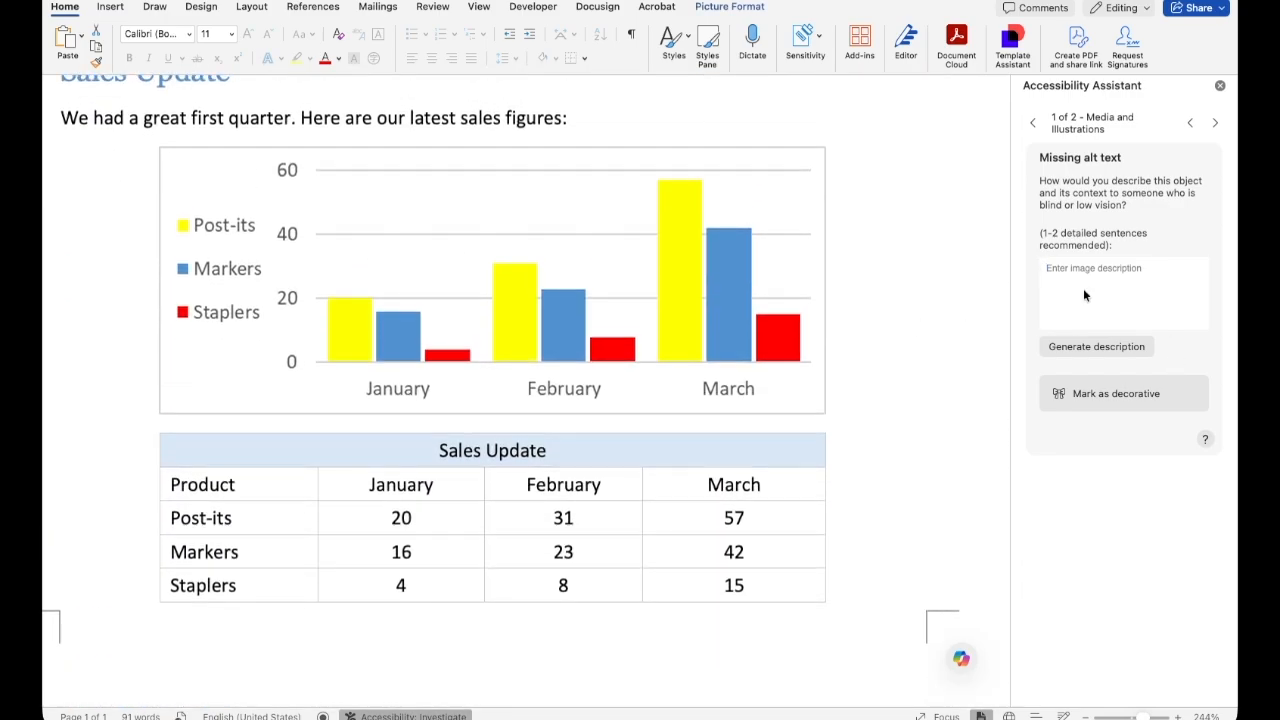
text(a bar)
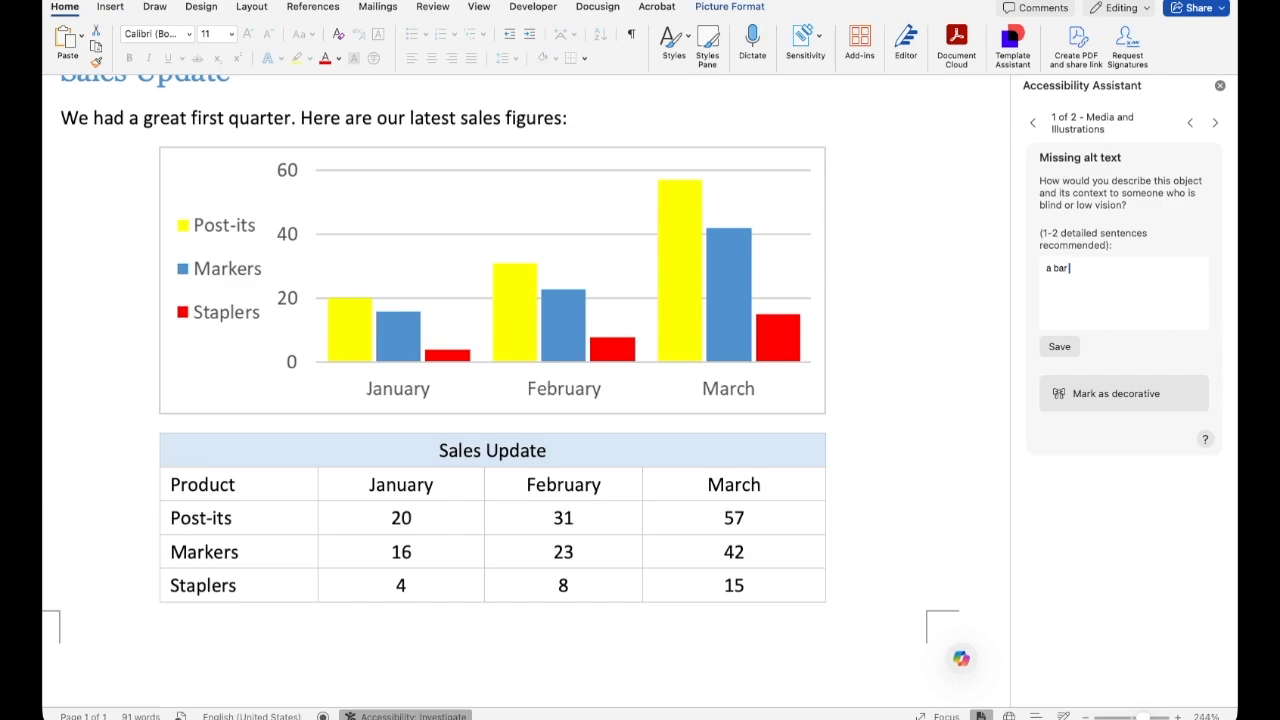
text( graph to represent the data int)
key(BackSpace)
text(the following)
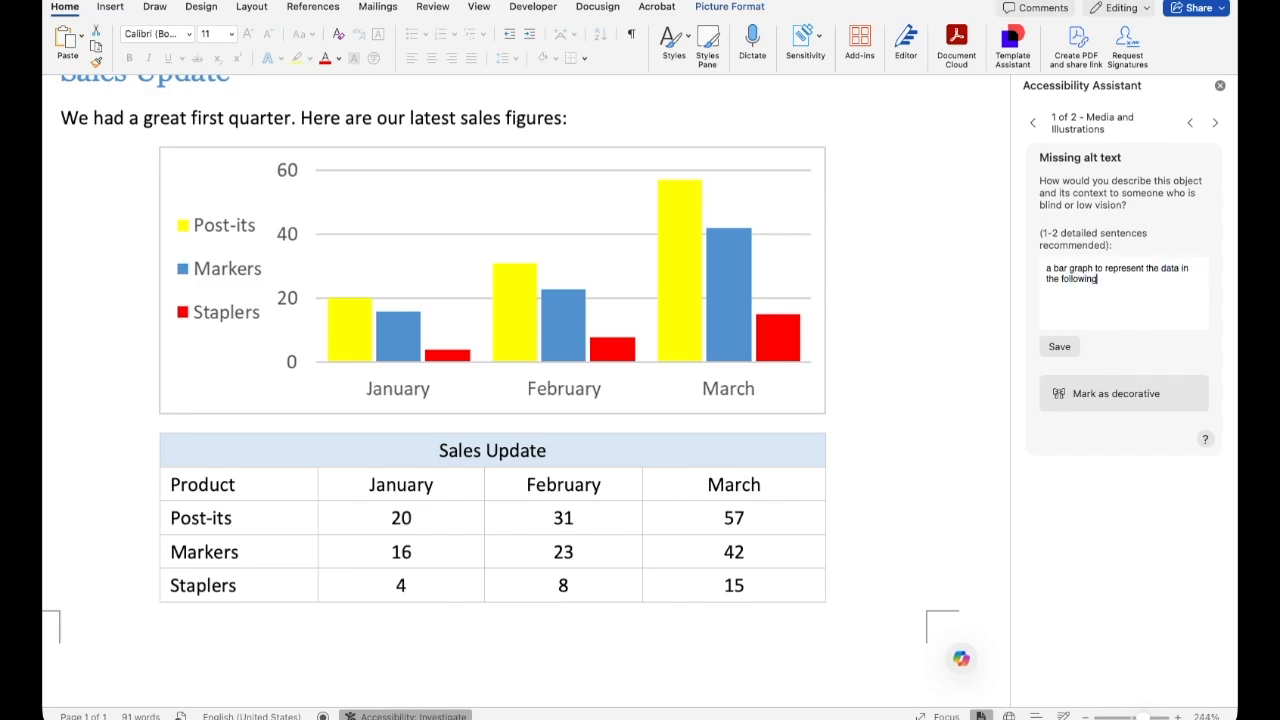
text( table)
click(1033, 124)
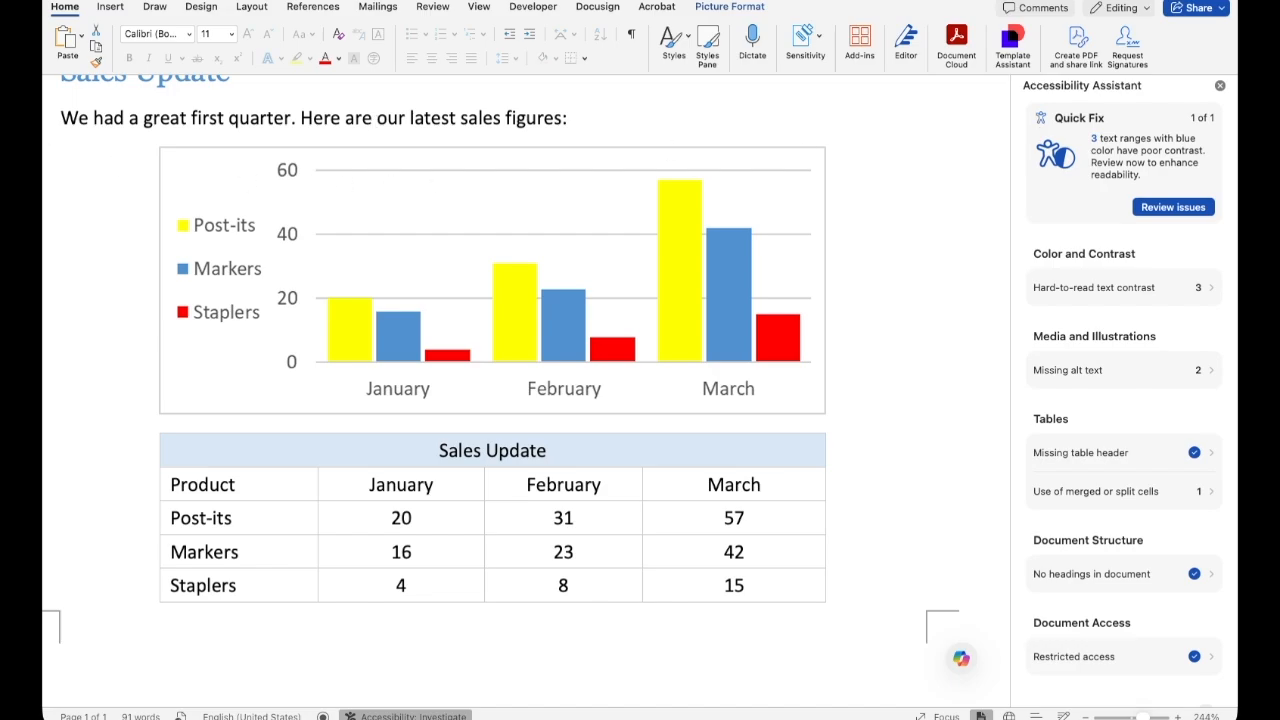
Copy the "Sales Update" title from the sales table's merged top row and delete it from that row.
scroll(1146, 425, down, 2)
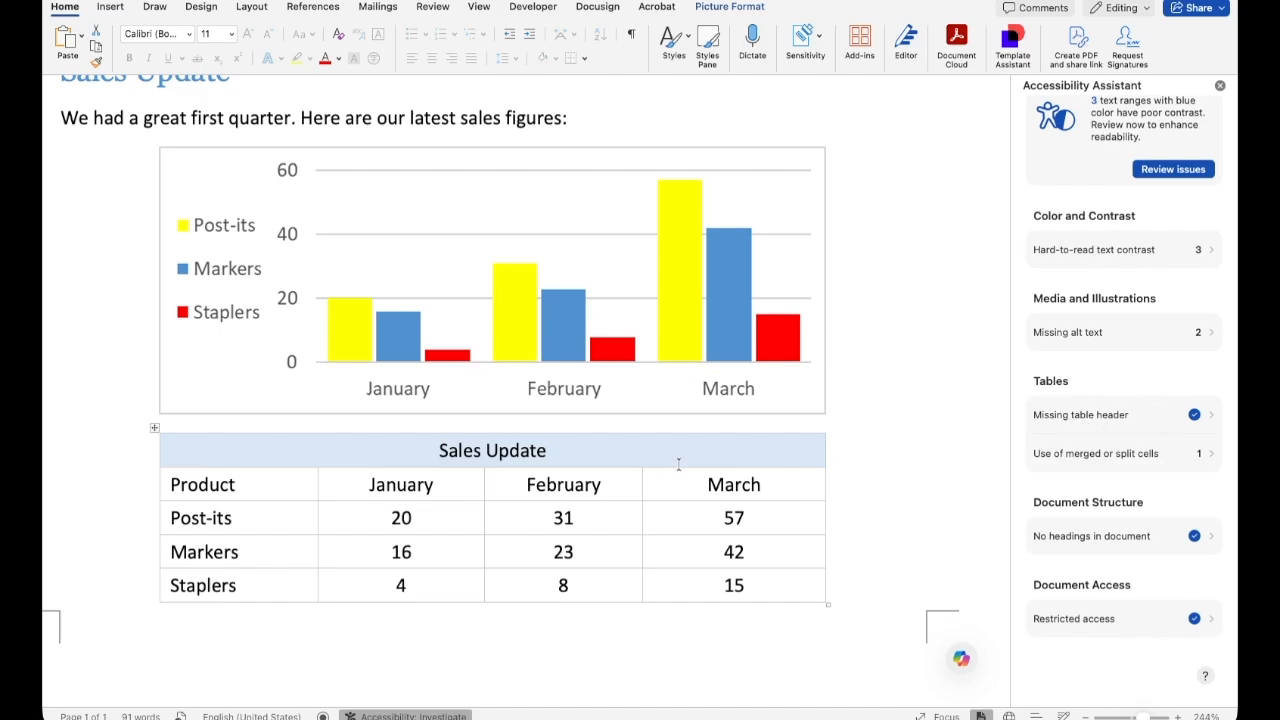
scroll(678, 464, down, 1)
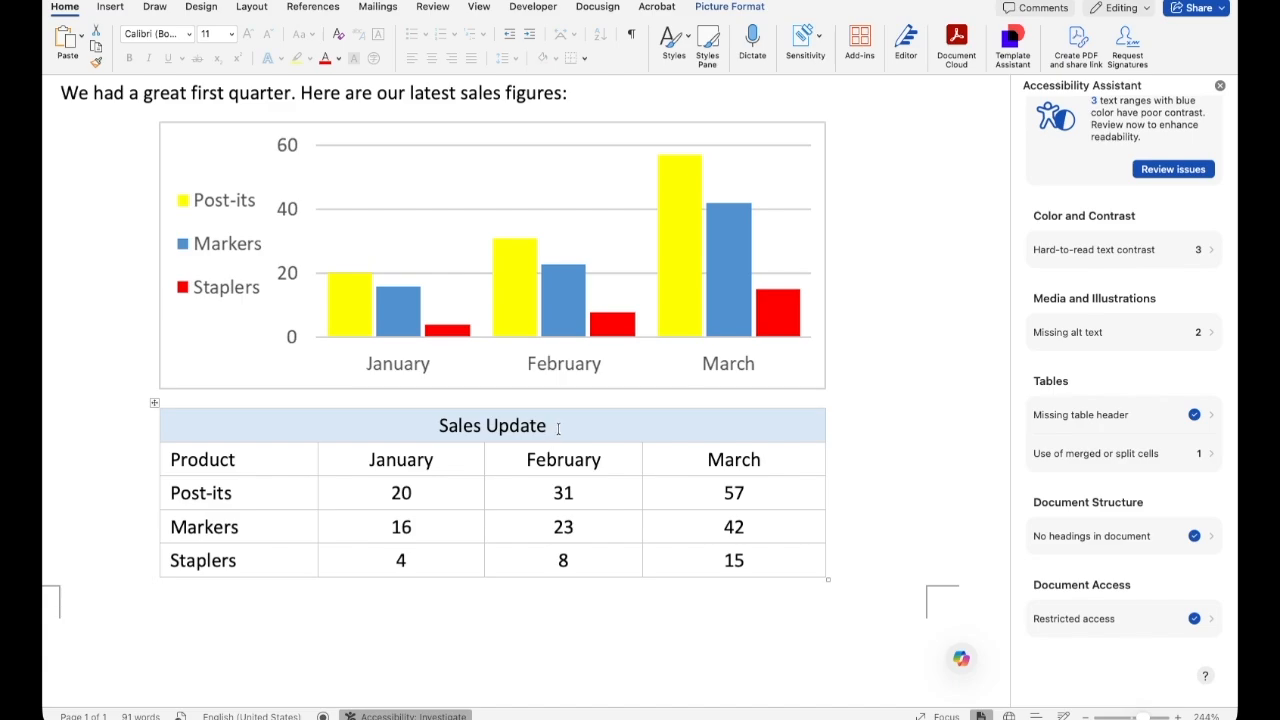
scroll(558, 429, left, 1)
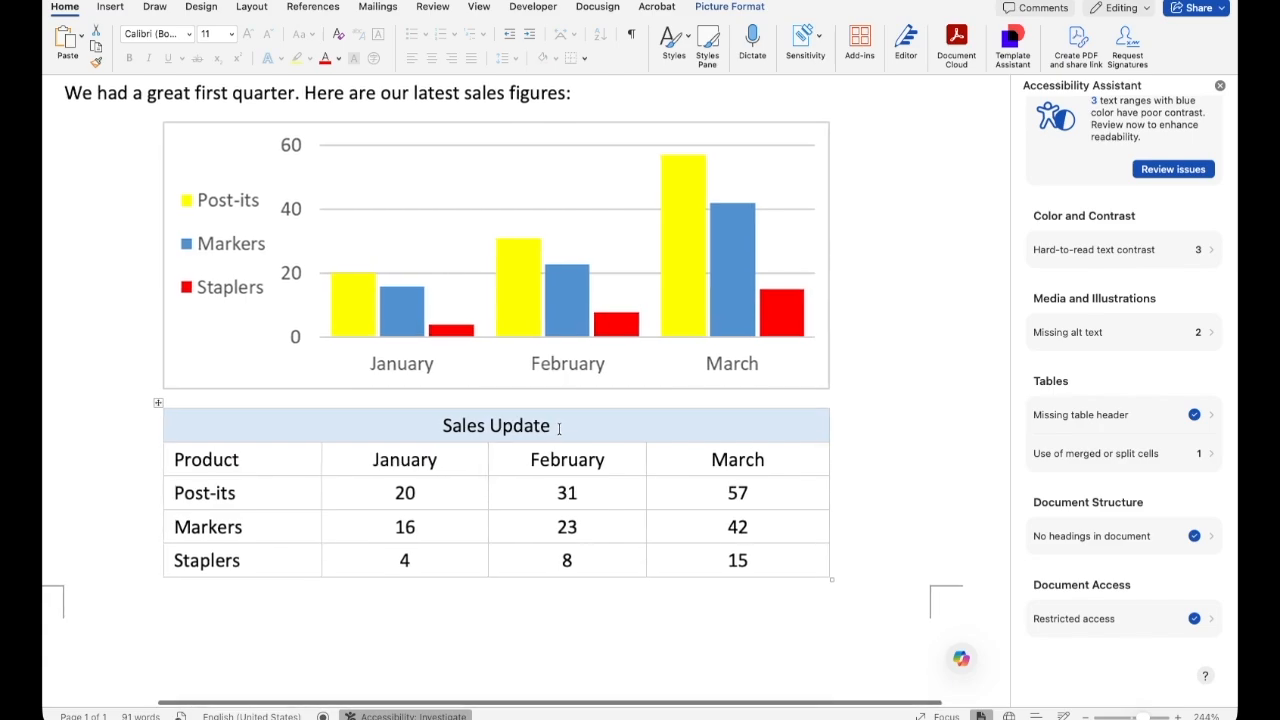
scroll(558, 429, down, 1)
drag(558, 418, 444, 414)
key(ctrl+c)
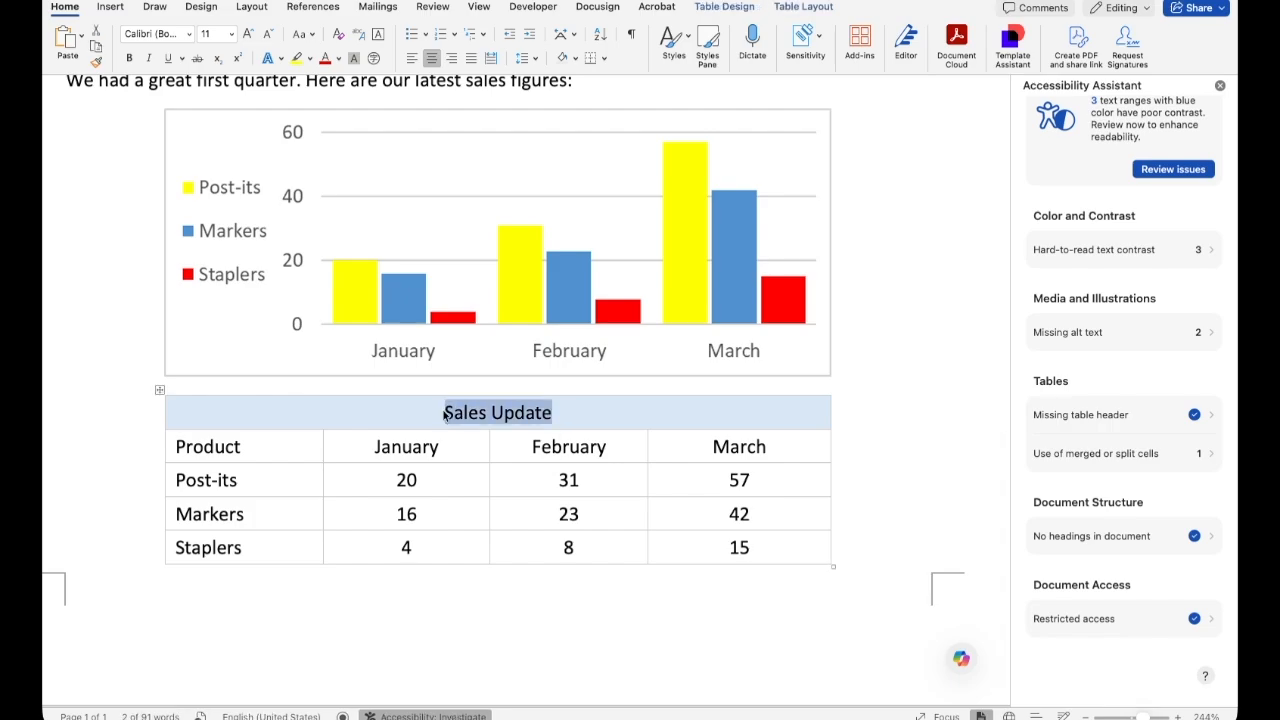
key(BackSpace)
scroll(777, 411, right, 2)
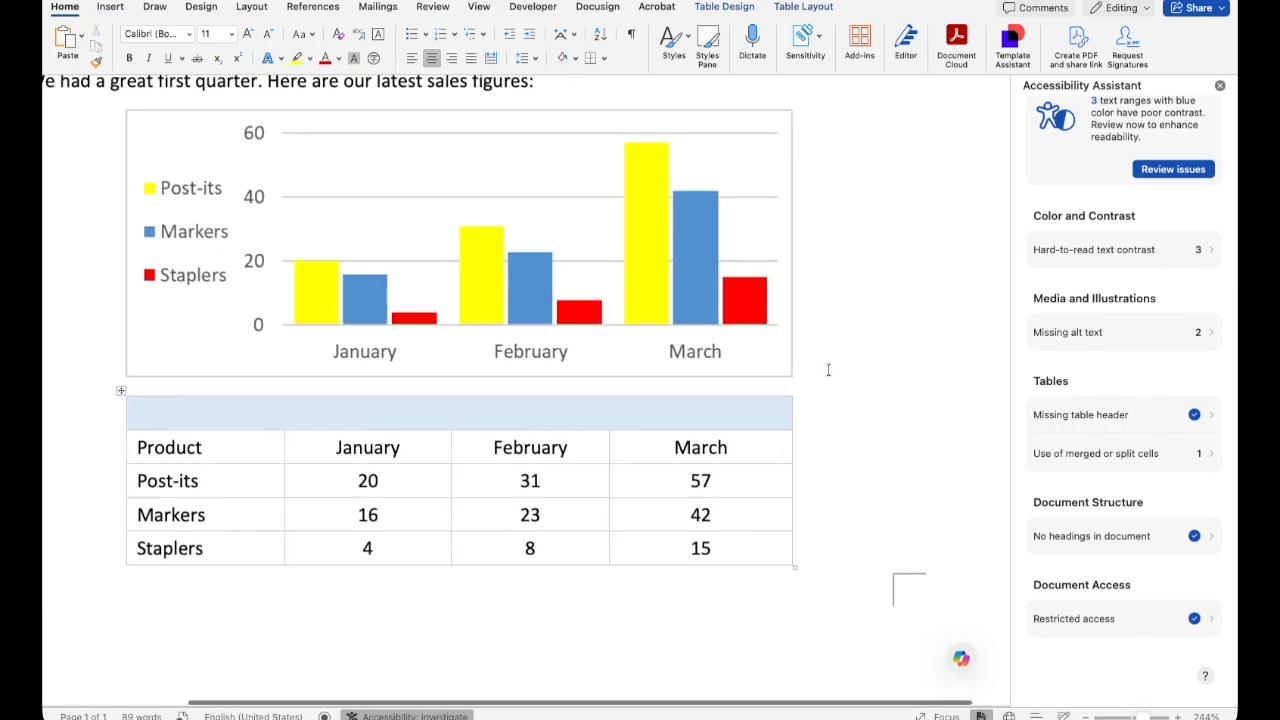
Paste the "Sales Update" title on its own line above the sales table and delete the table's empty merged top row.
key(Return)
key(ctrl+v)
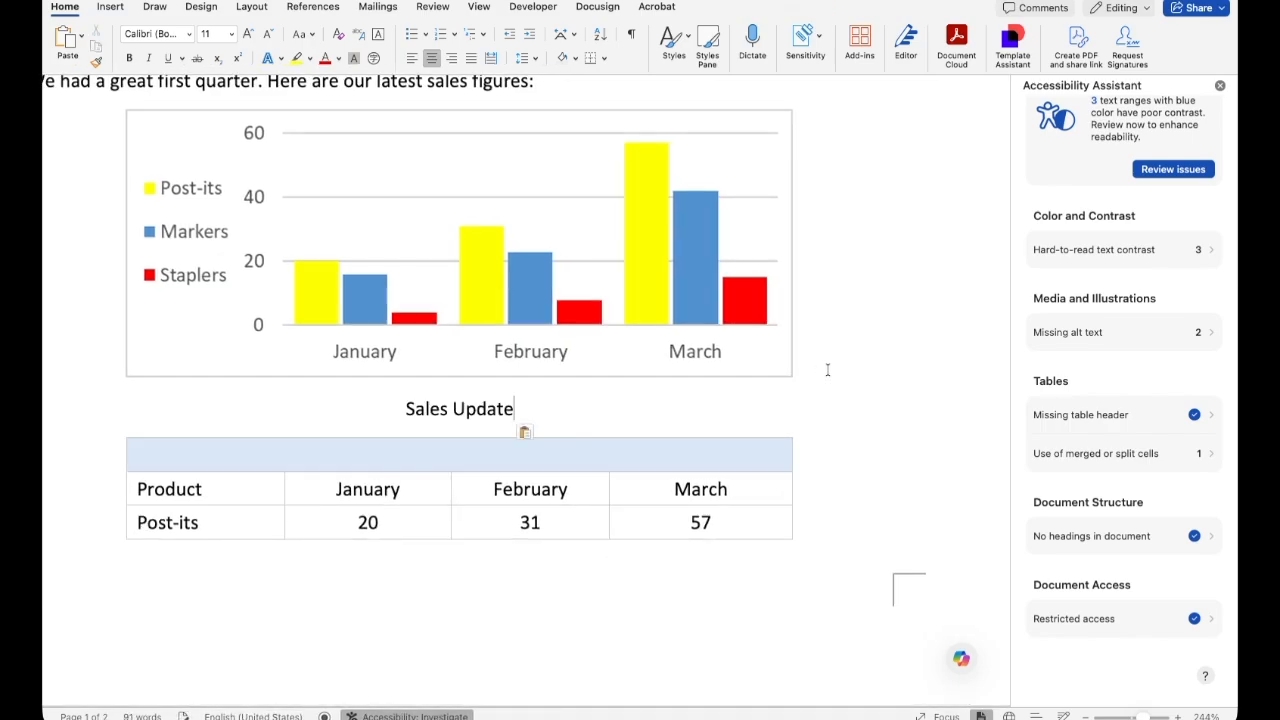
scroll(600, 450, down, 1)
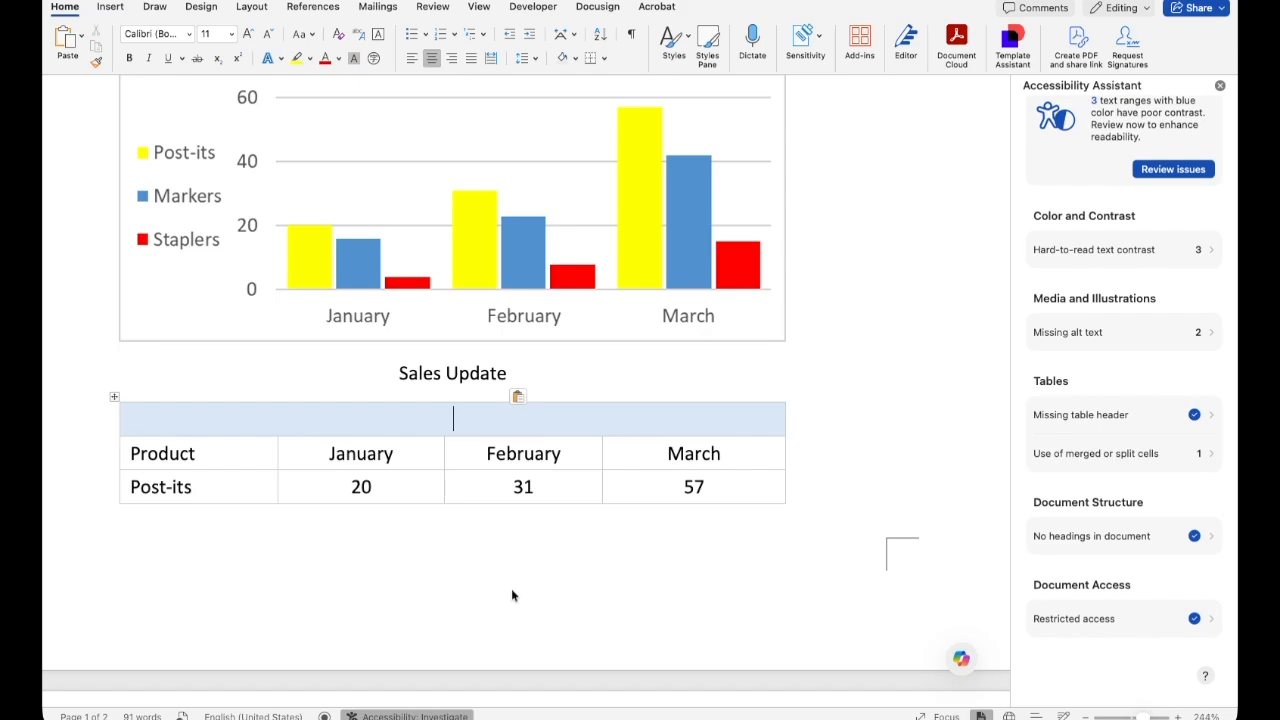
key(super+z)
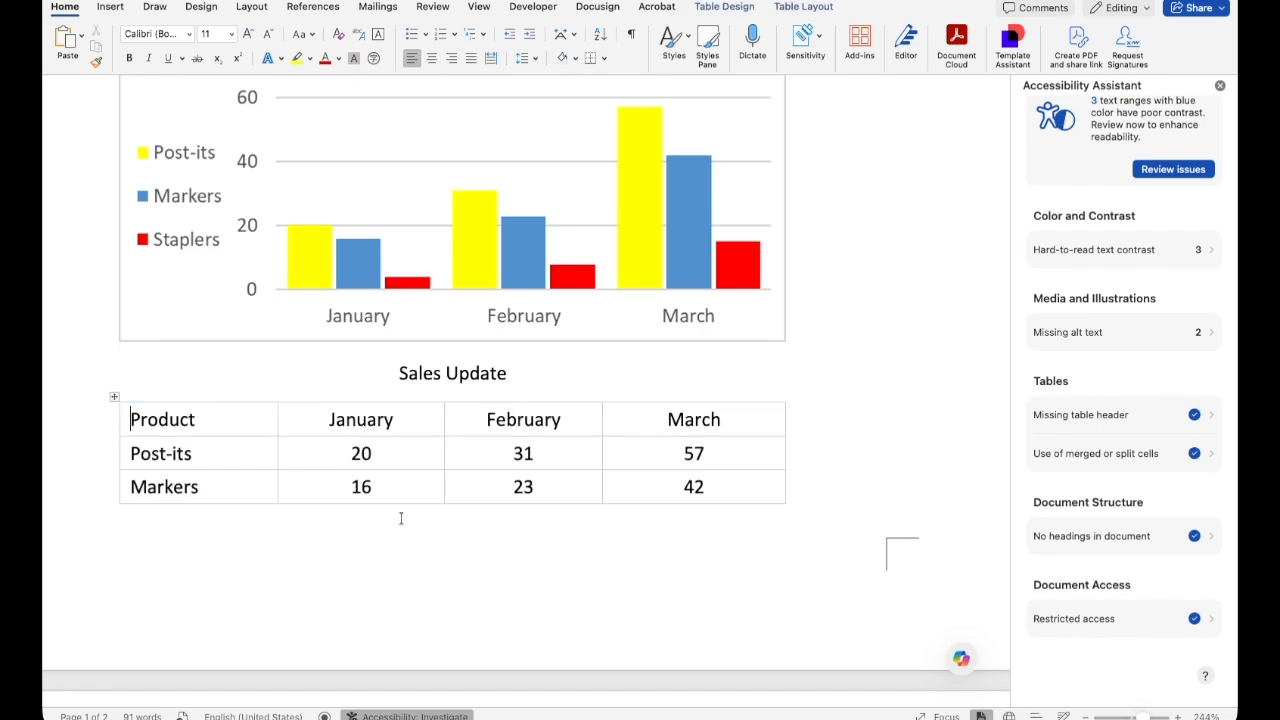
Set the sales table's row with Product, January, February and March as a repeating header row.
drag(134, 419, 637, 423)
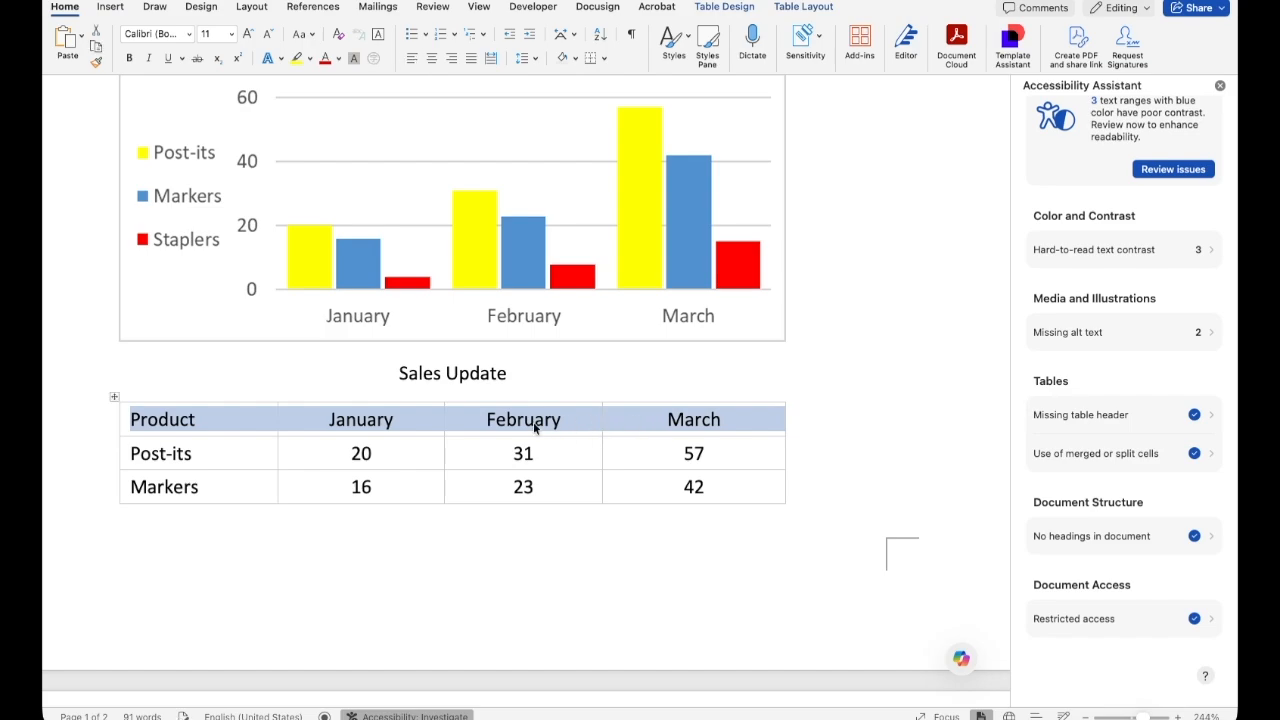
click(257, 420)
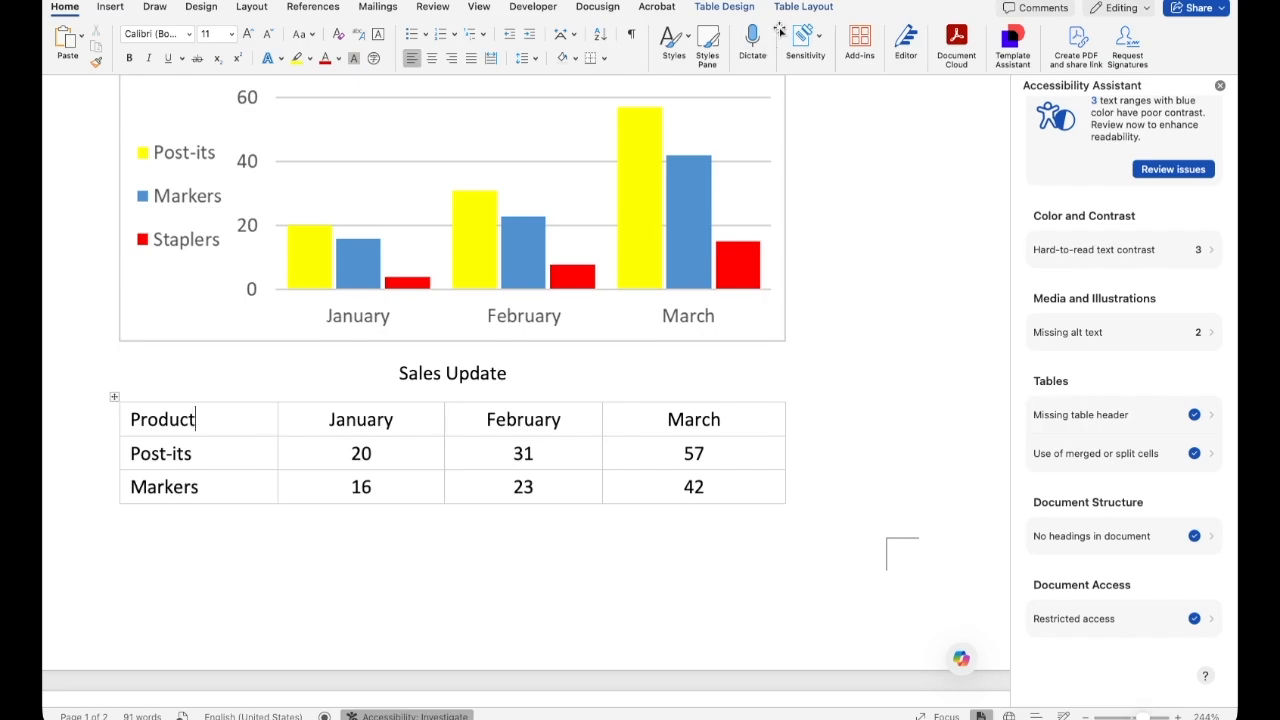
click(800, 7)
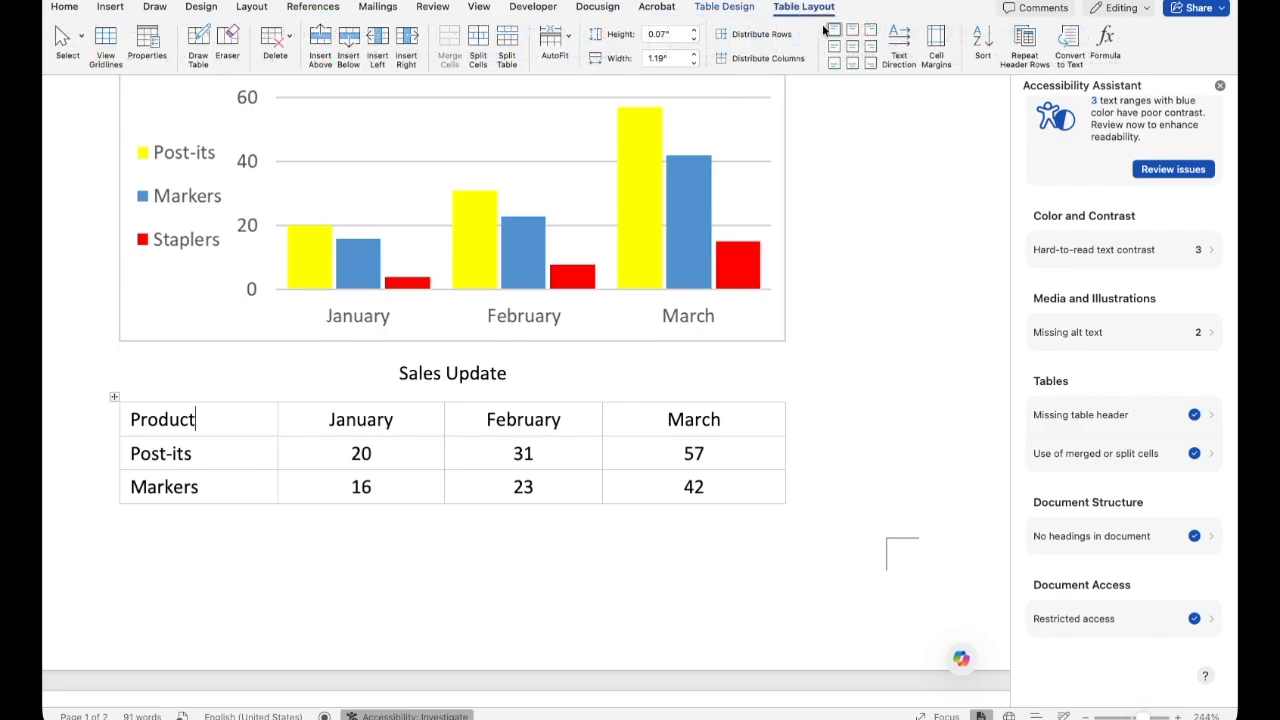
click(1024, 41)
Apply a blue banded table style with a solid dark blue header row to the sales table.
click(712, 9)
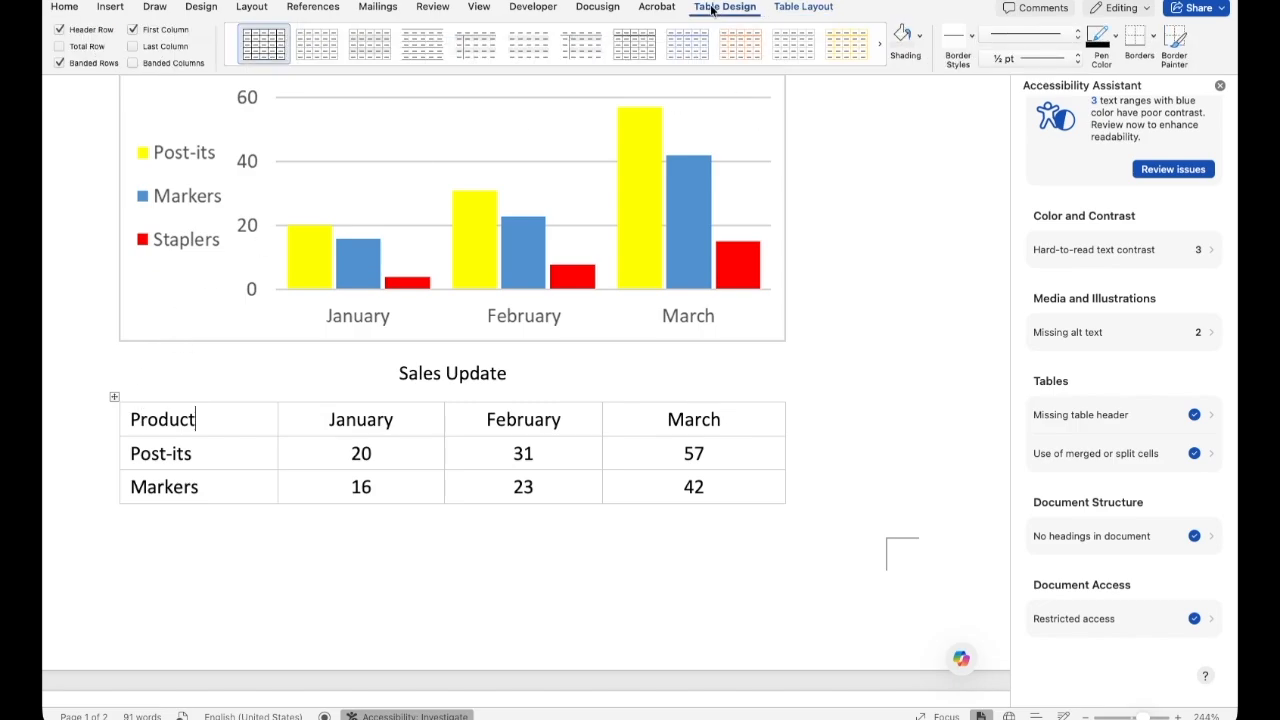
click(882, 45)
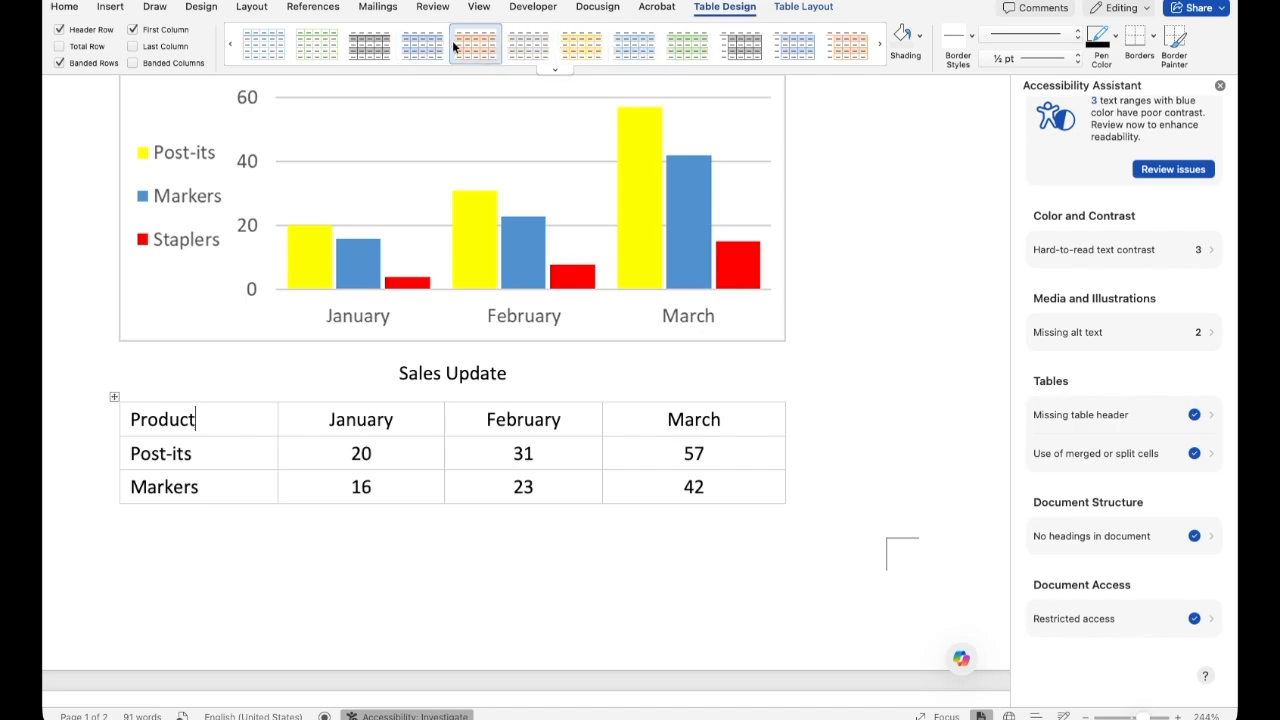
click(622, 50)
scroll(494, 320, left, 5)
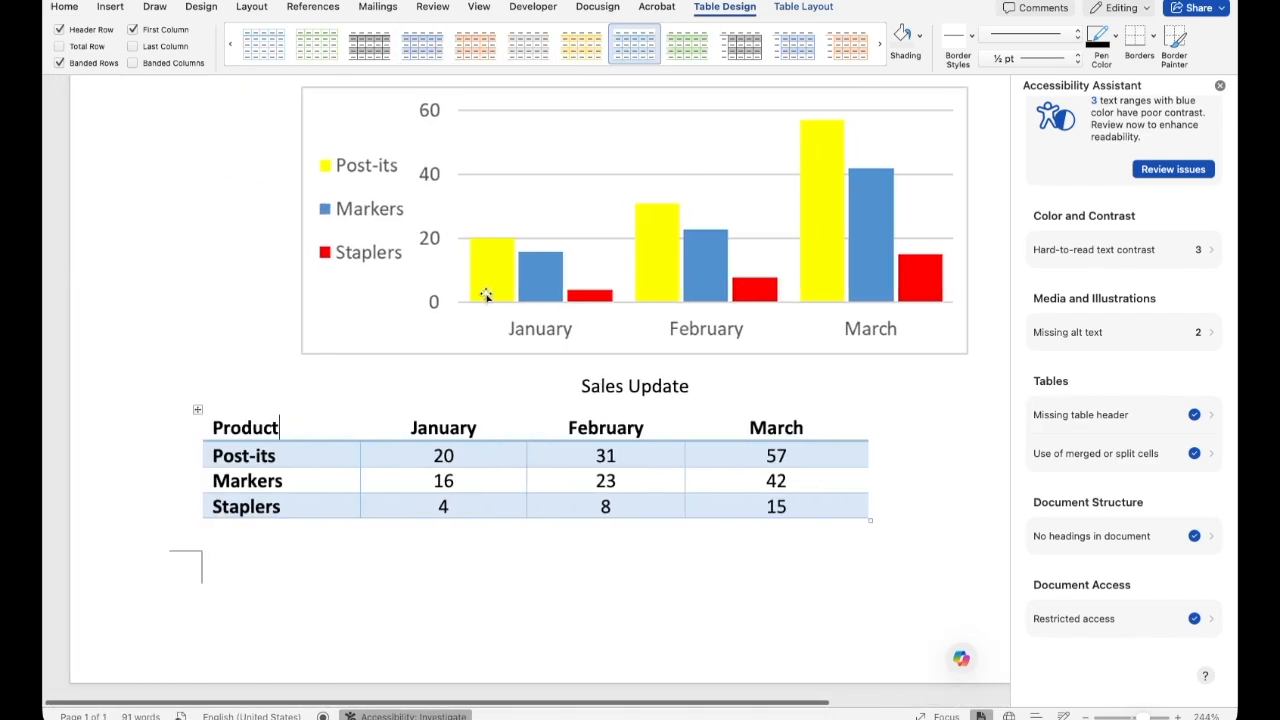
click(880, 45)
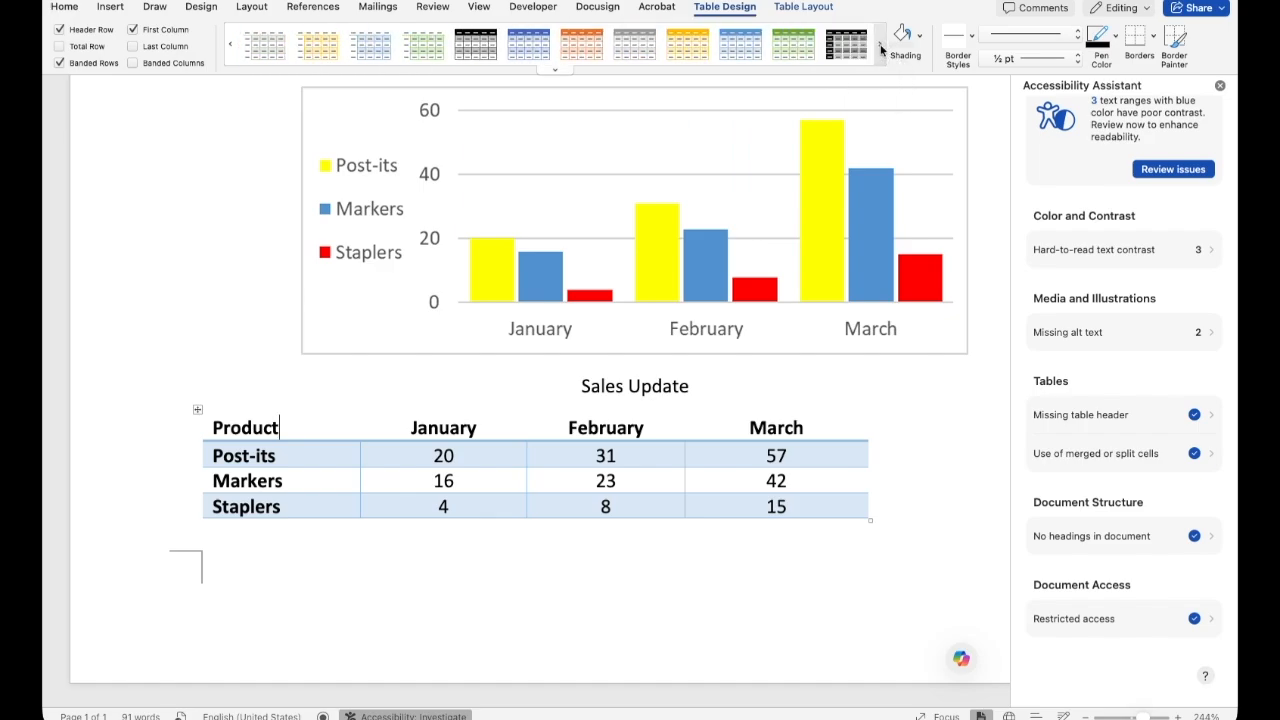
click(518, 45)
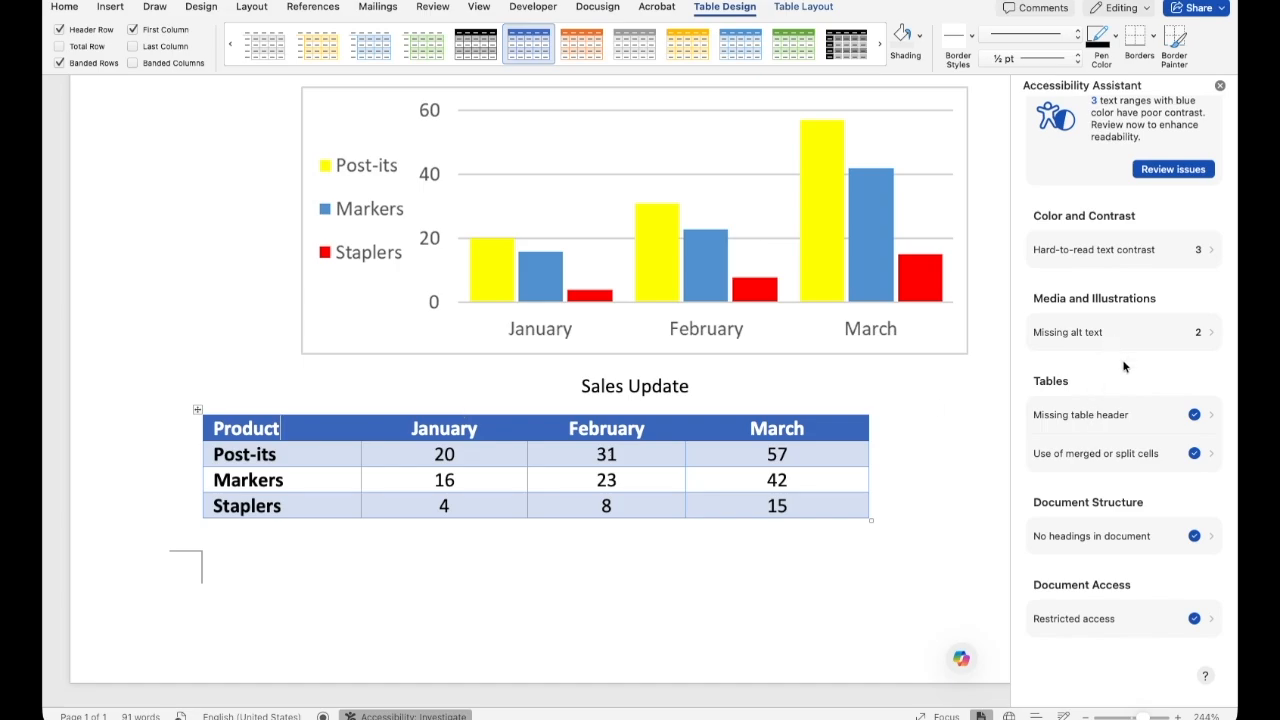
Apply the Heading 1 style to the "Newsletter" title.
scroll(1126, 352, up, 2)
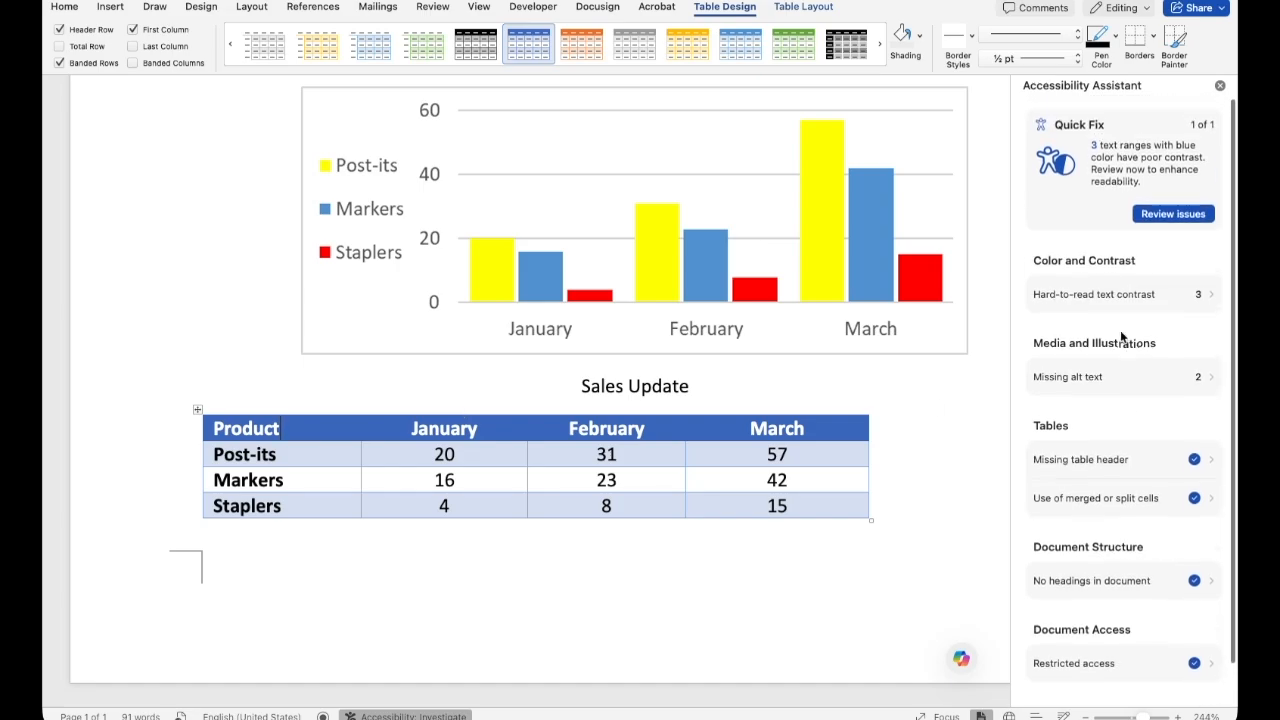
scroll(1101, 481, down, 2)
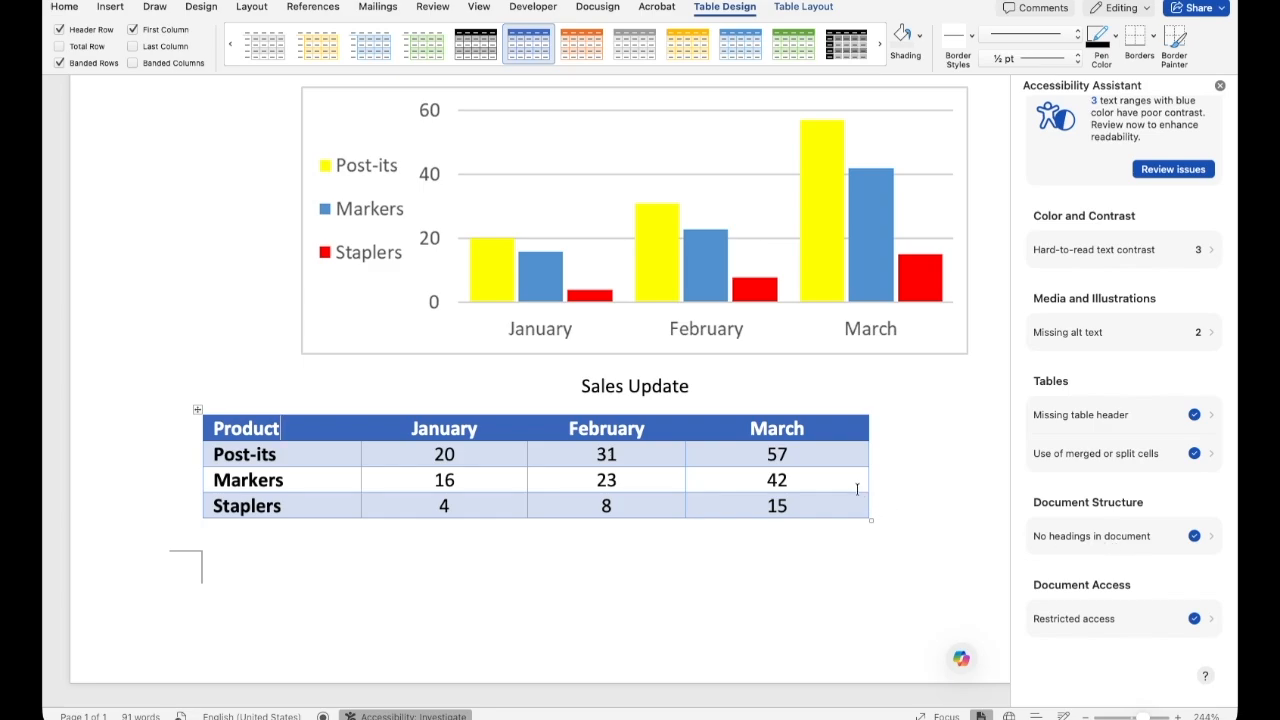
scroll(858, 492, up, 3)
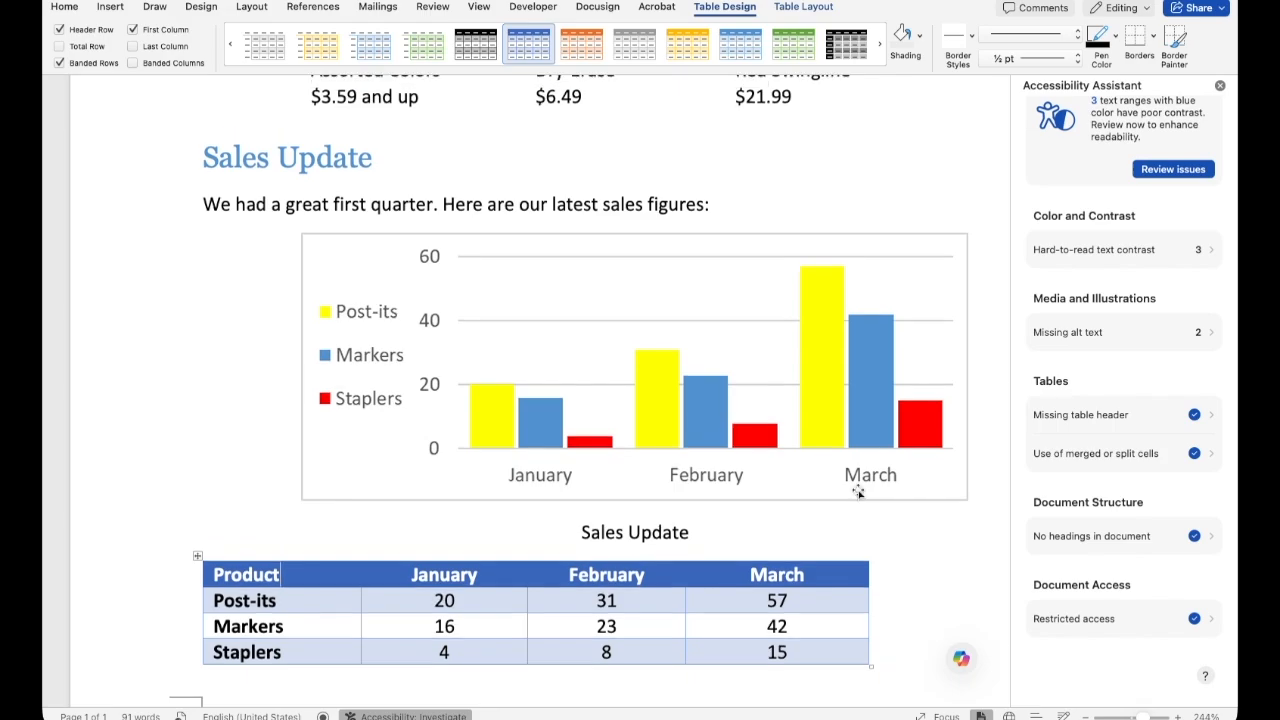
scroll(858, 492, up, 6)
scroll(857, 489, up, 4)
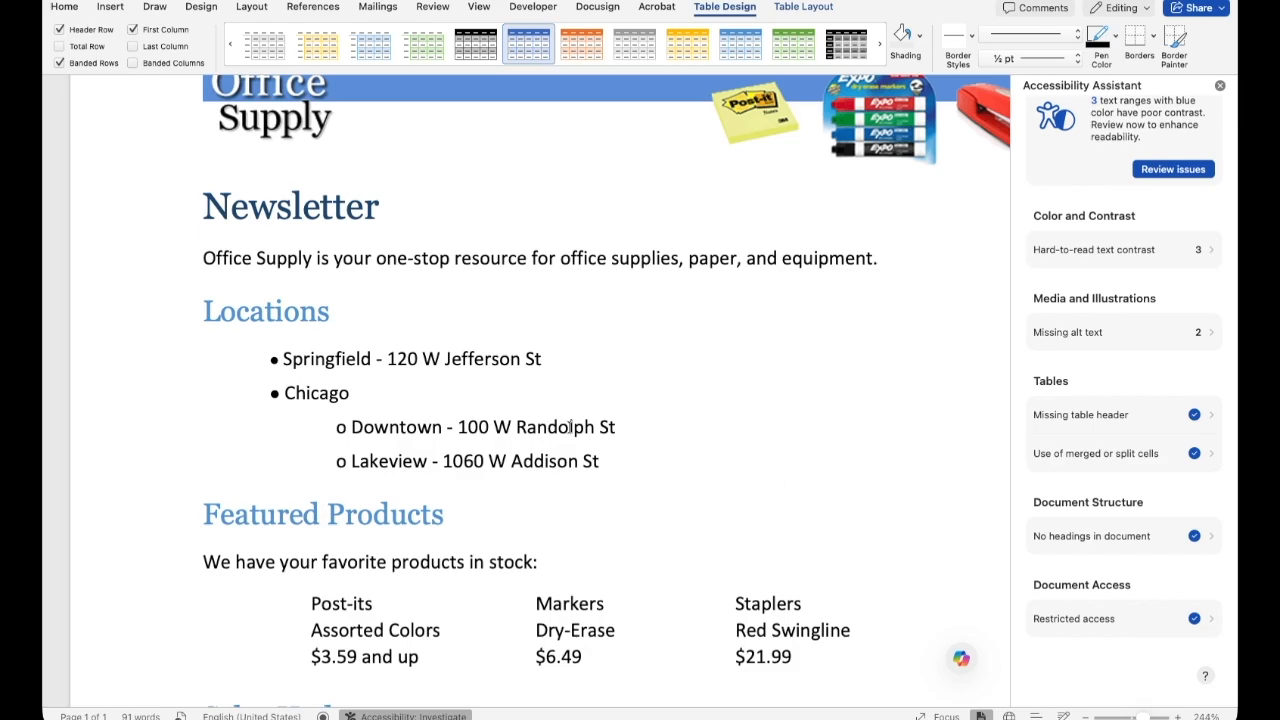
scroll(570, 428, up, 2)
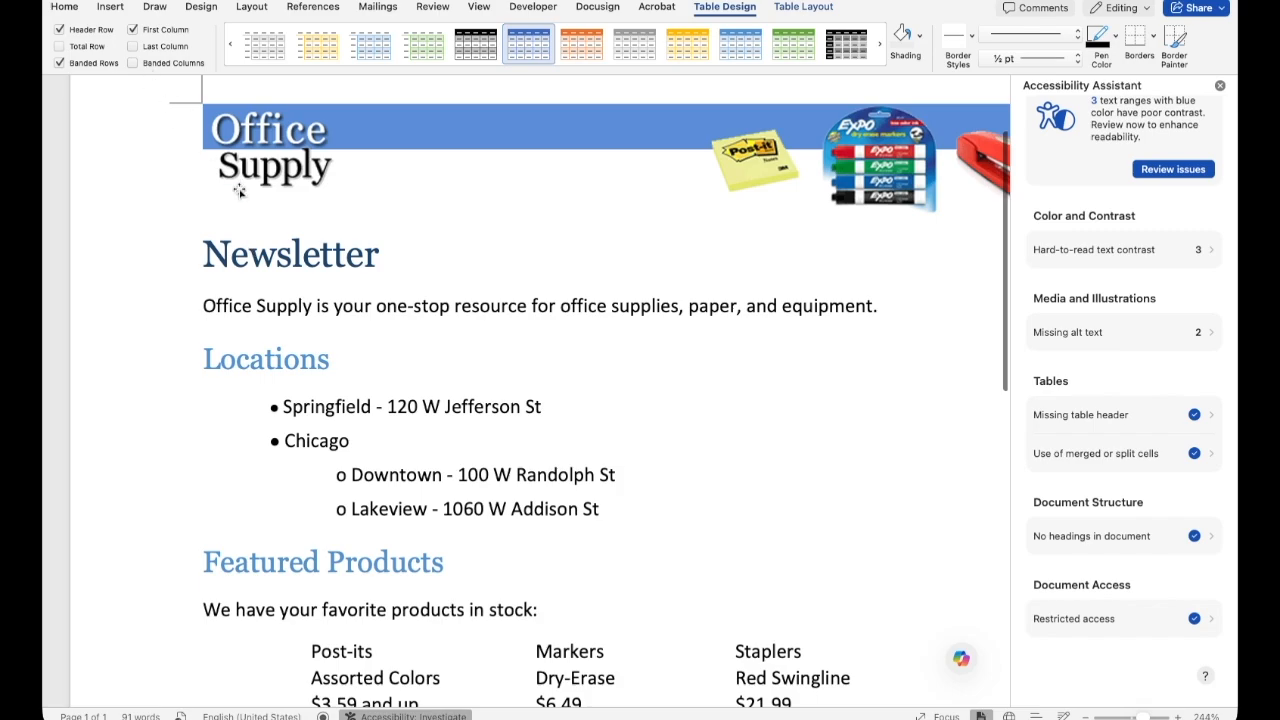
click(251, 252)
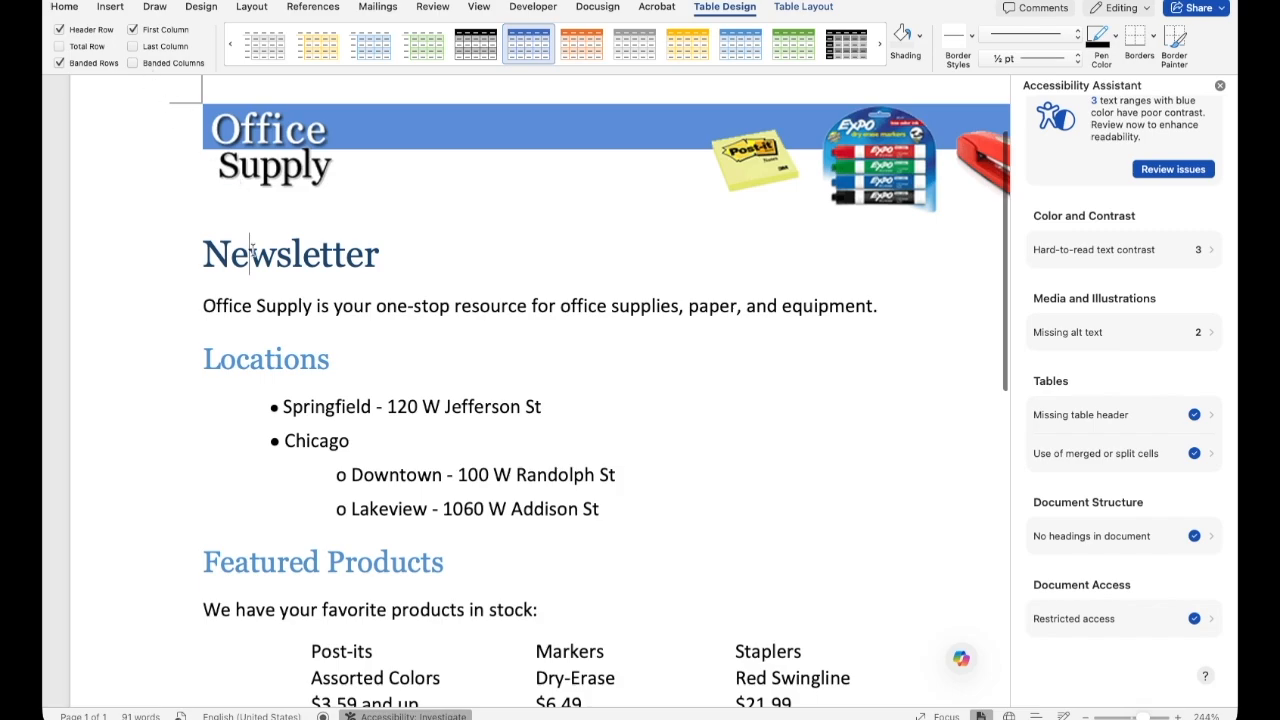
click(66, 7)
click(66, 7)
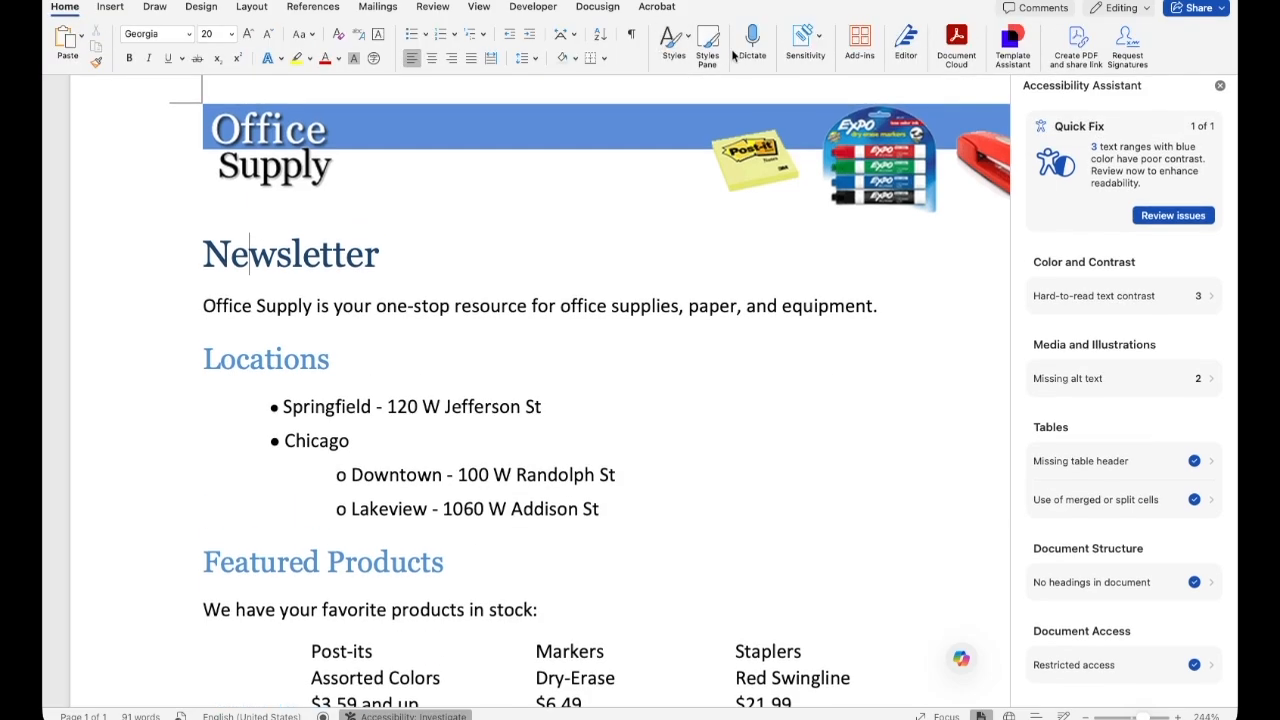
click(688, 42)
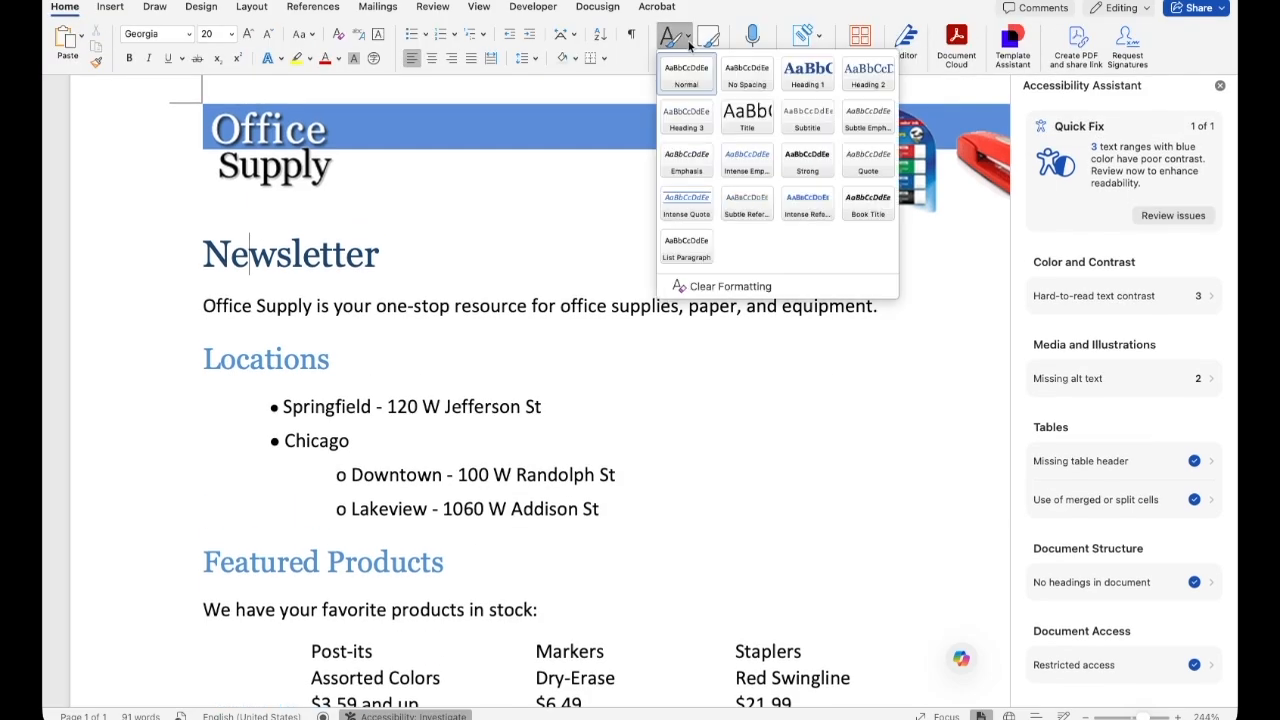
click(812, 84)
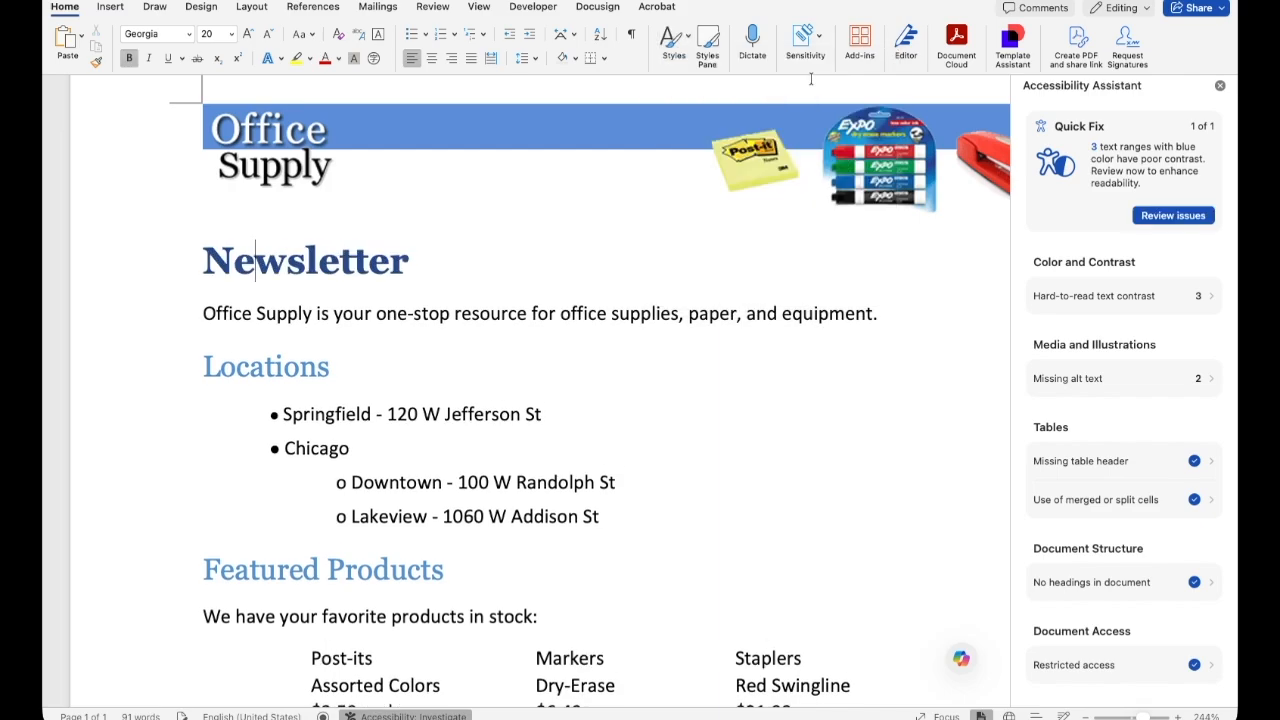
Apply the Heading 2 style to the "Locations" section title.
scroll(498, 278, down, 1)
click(286, 335)
scroll(595, 97, right, 1)
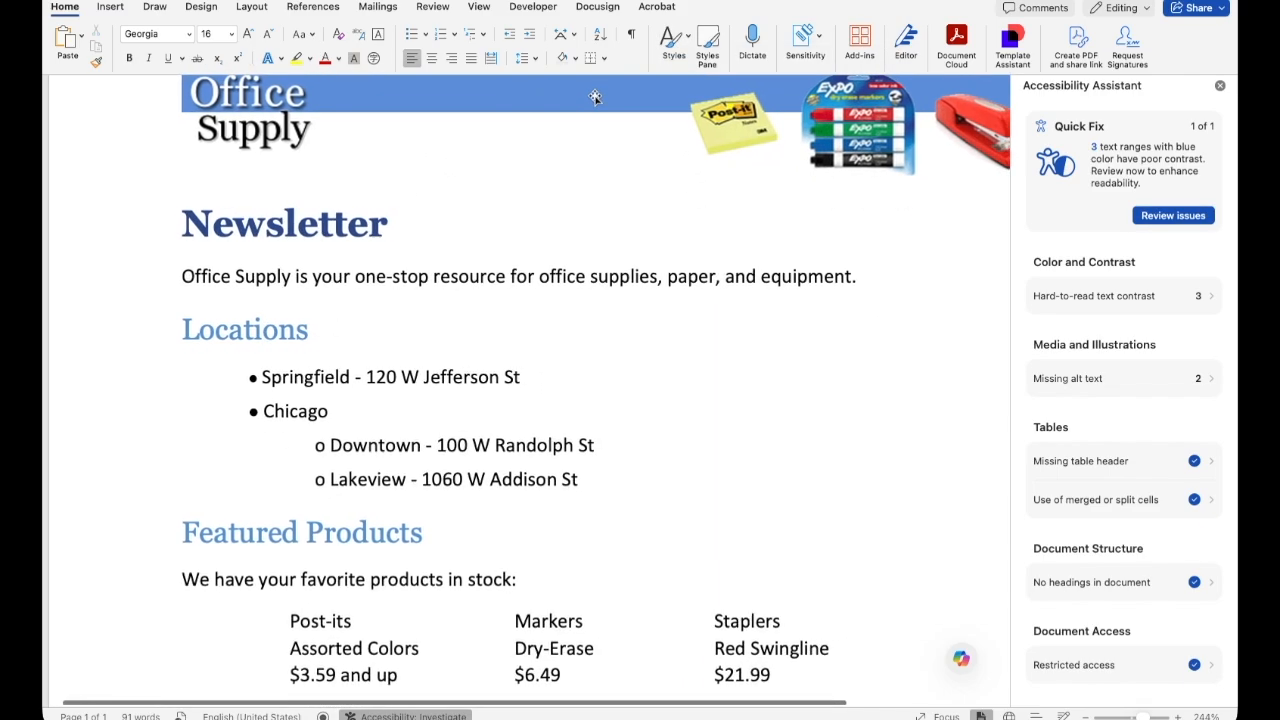
click(673, 42)
click(861, 86)
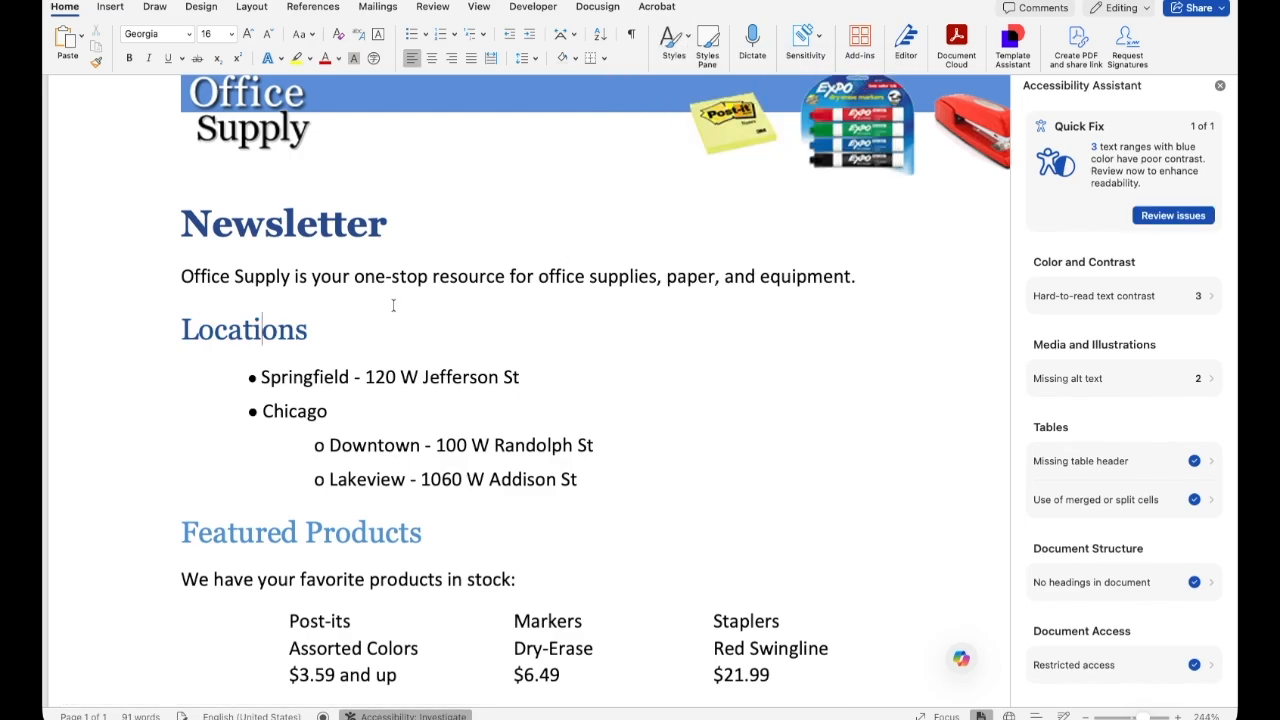
Apply the Heading 2 style to the "Featured Products" and "Sales Update" section titles.
scroll(395, 305, down, 4)
click(281, 394)
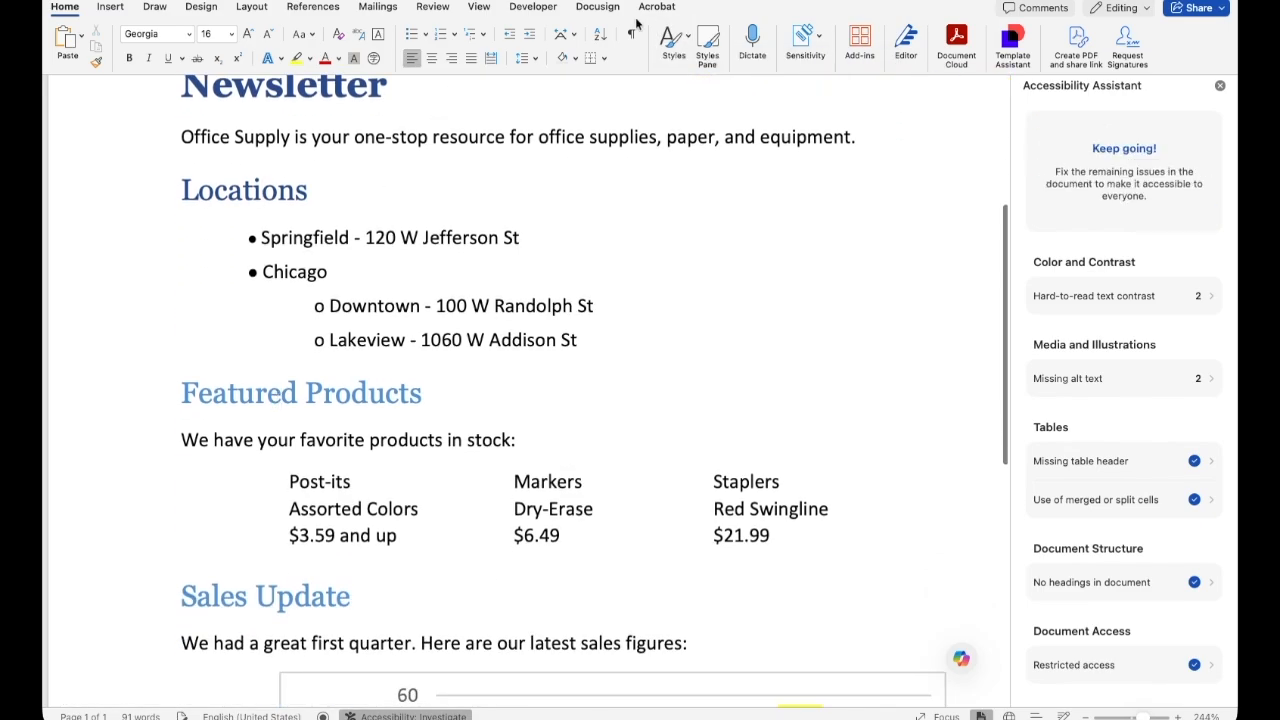
click(673, 42)
click(880, 86)
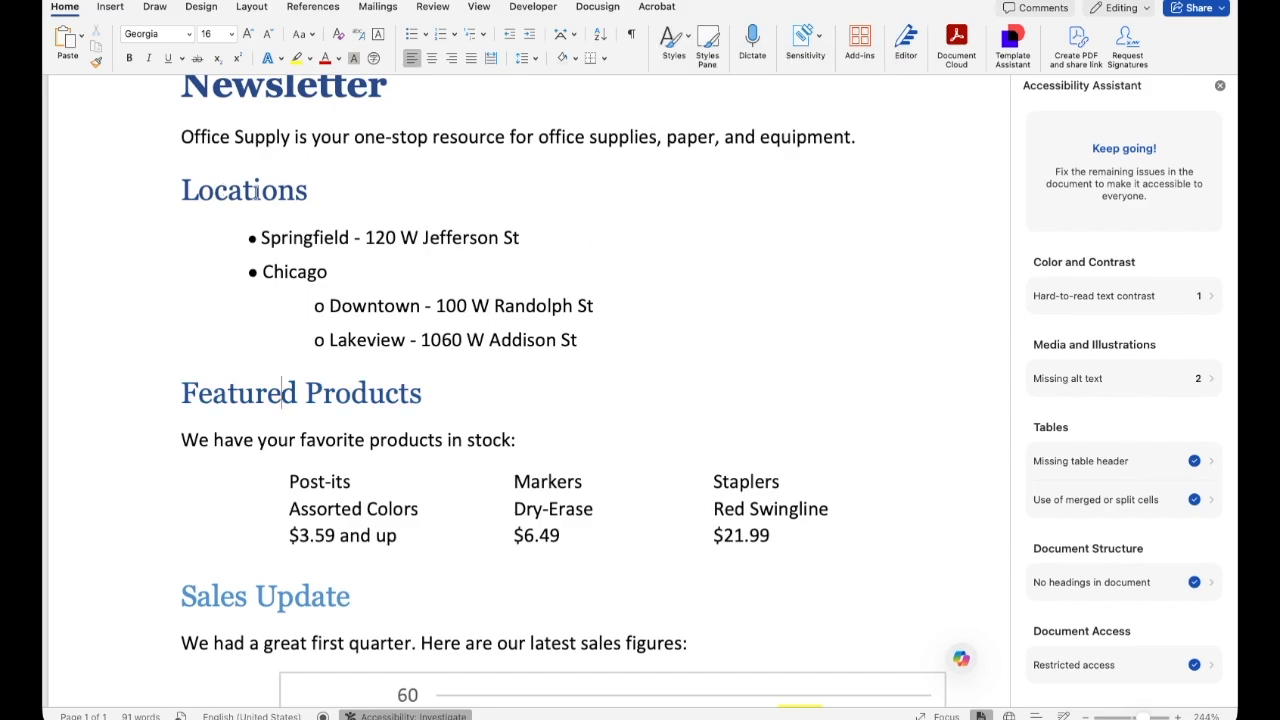
click(280, 596)
click(681, 42)
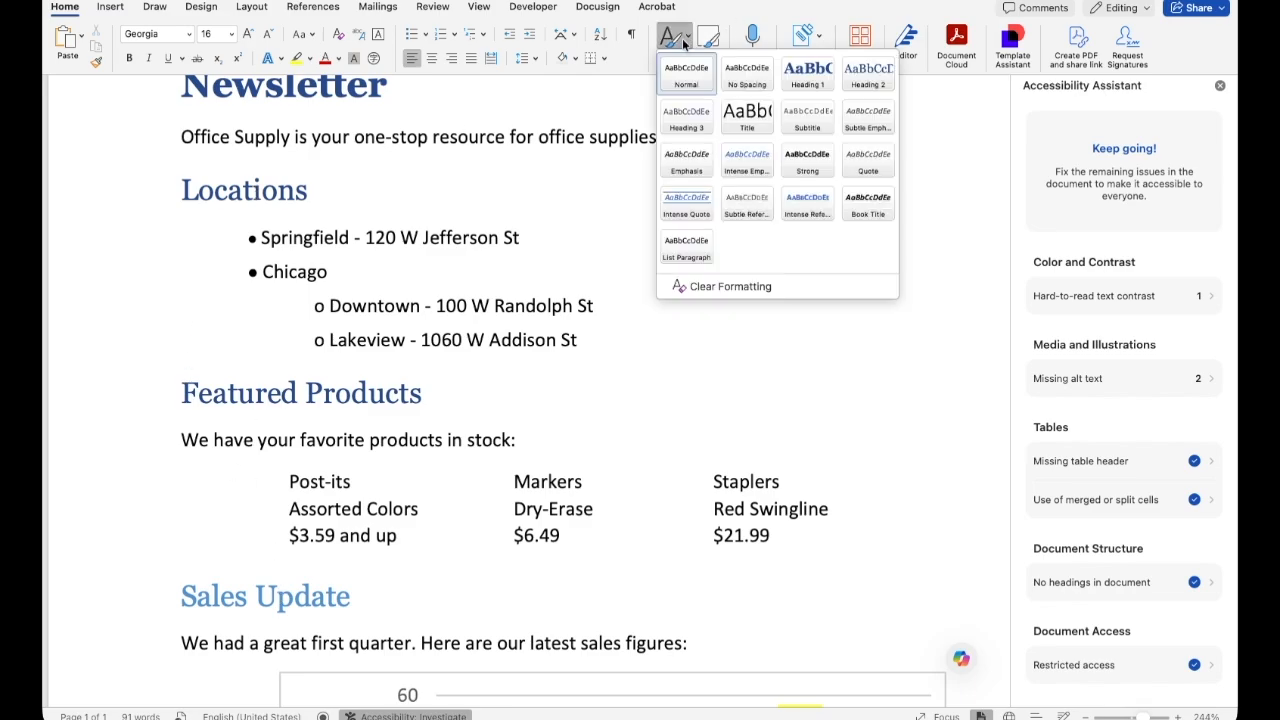
click(866, 78)
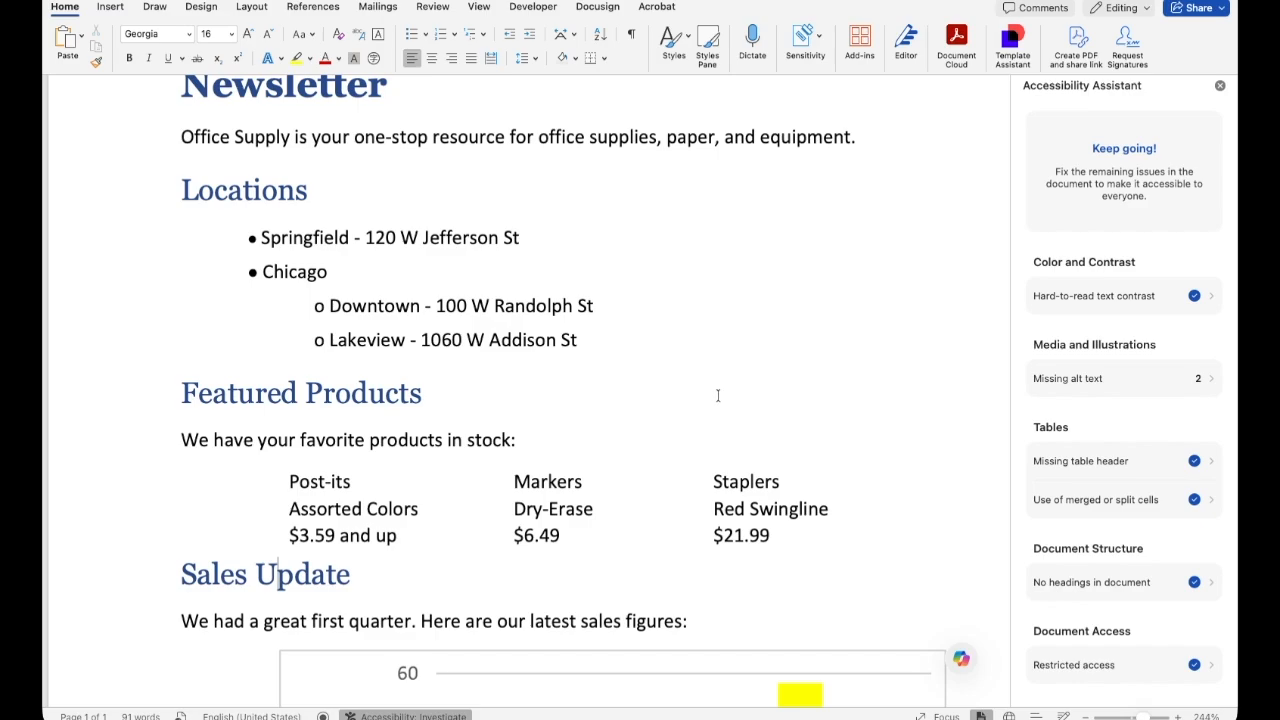
Examine the bullet markers in the Locations list to check whether they are manually typed characters or real list formatting.
scroll(717, 395, down, 1)
scroll(717, 389, up, 4)
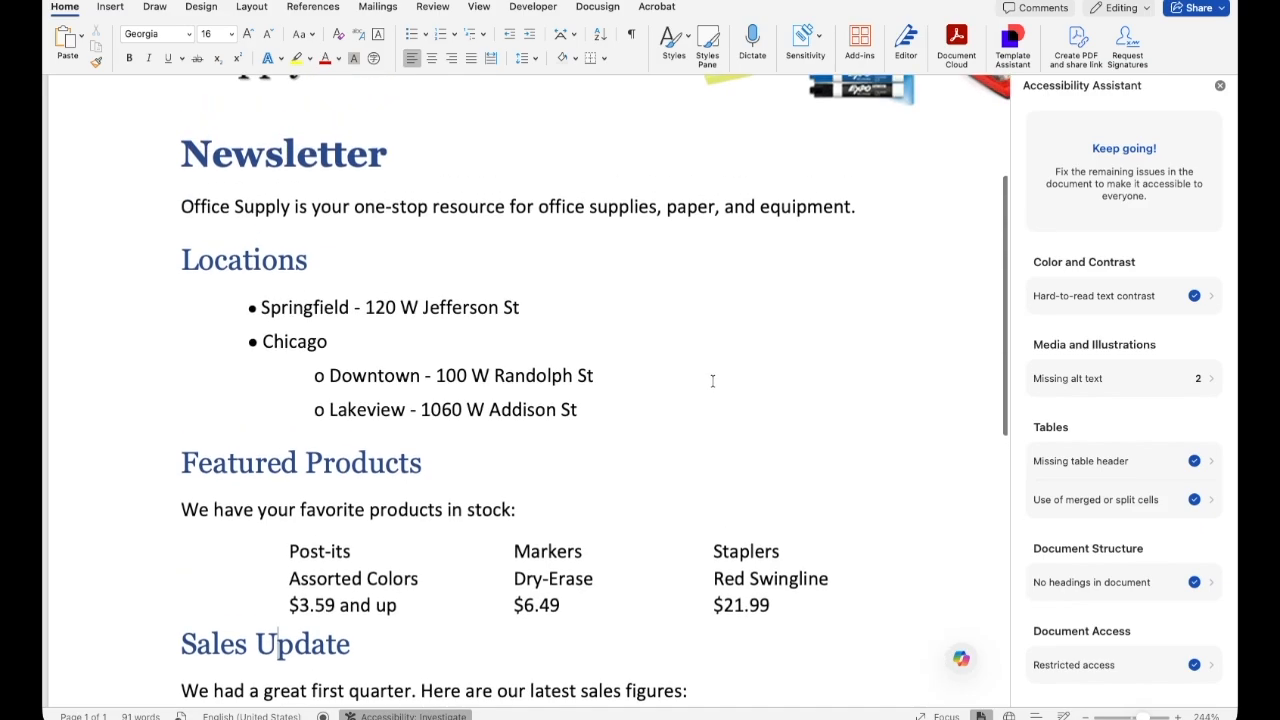
scroll(459, 369, down, 2)
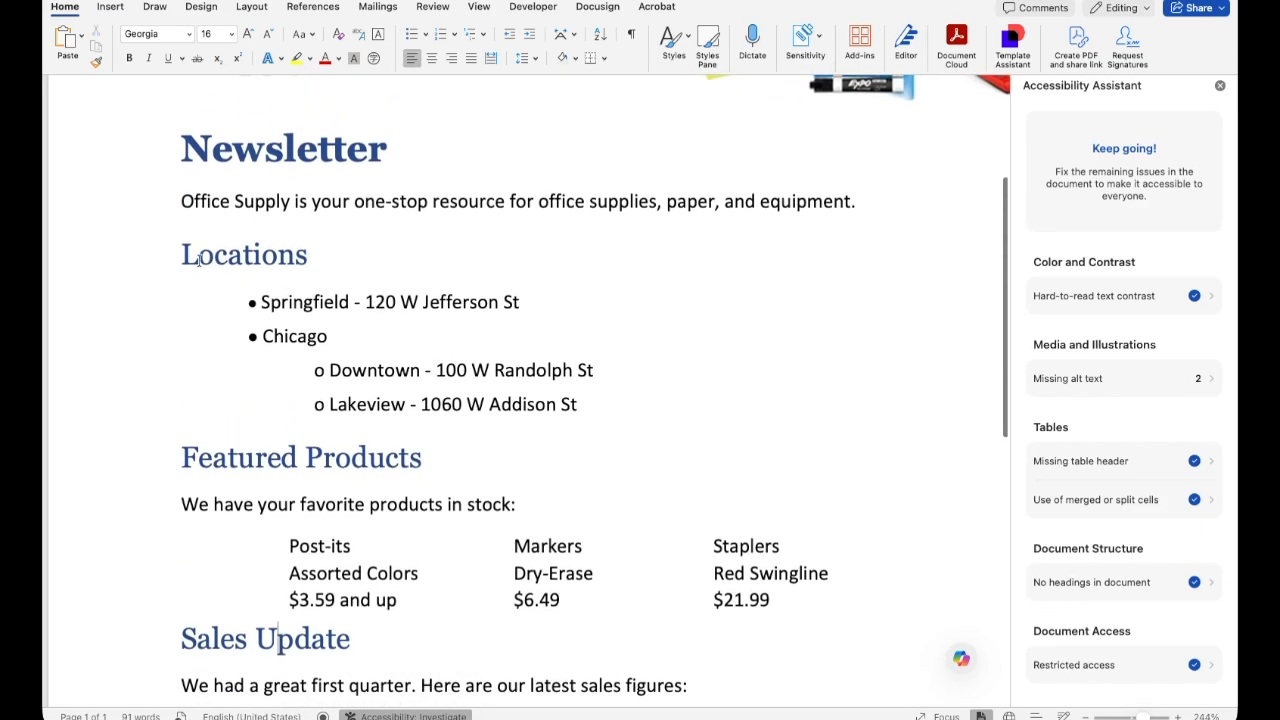
drag(262, 302, 585, 404)
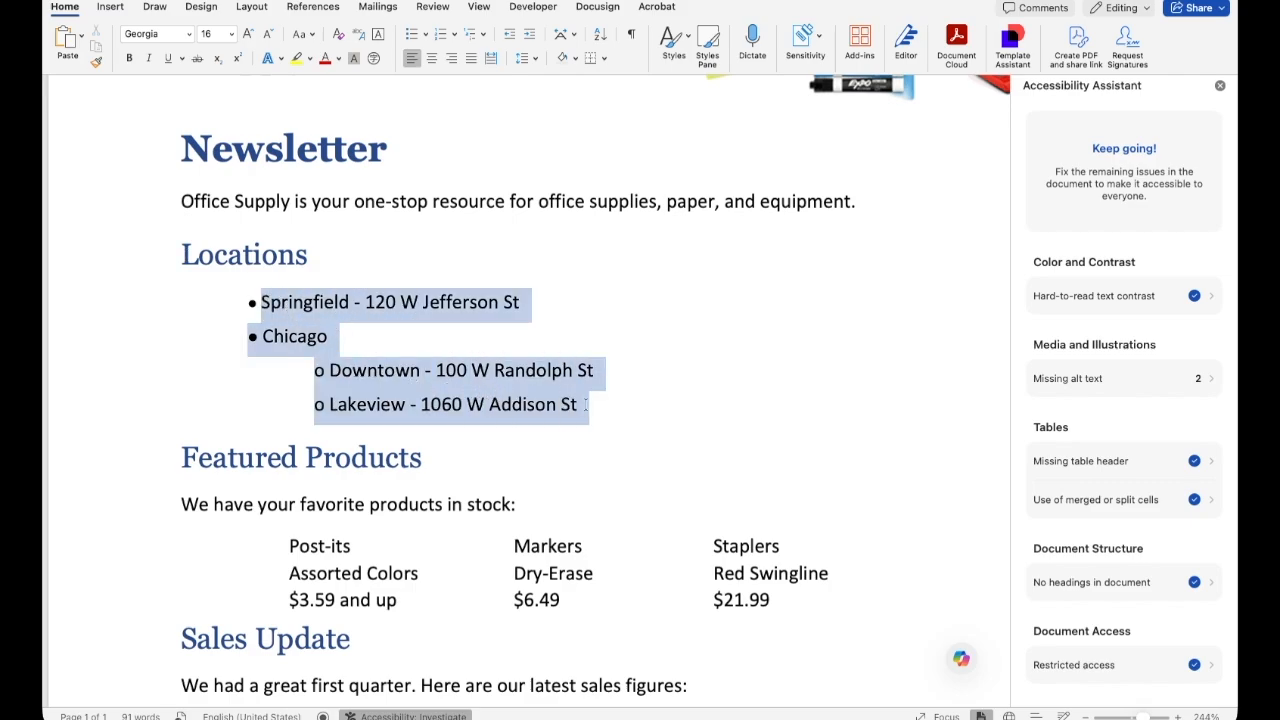
click(244, 303)
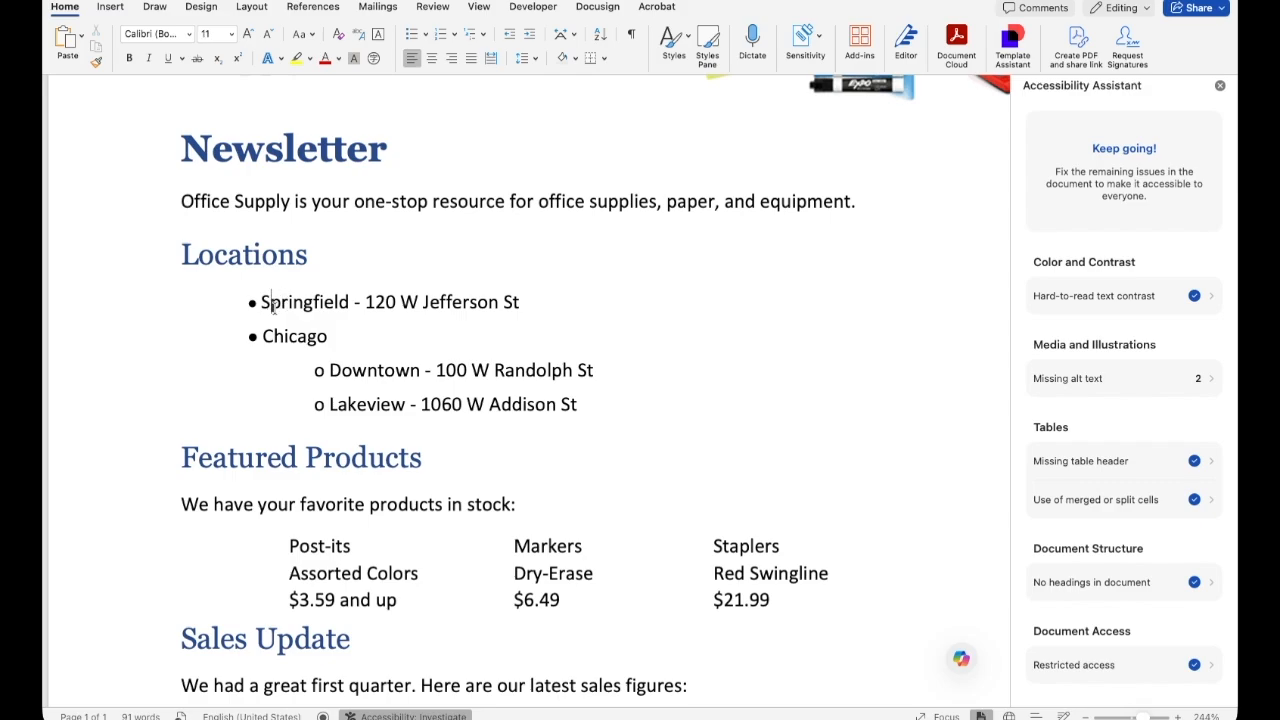
scroll(271, 303, right, 1)
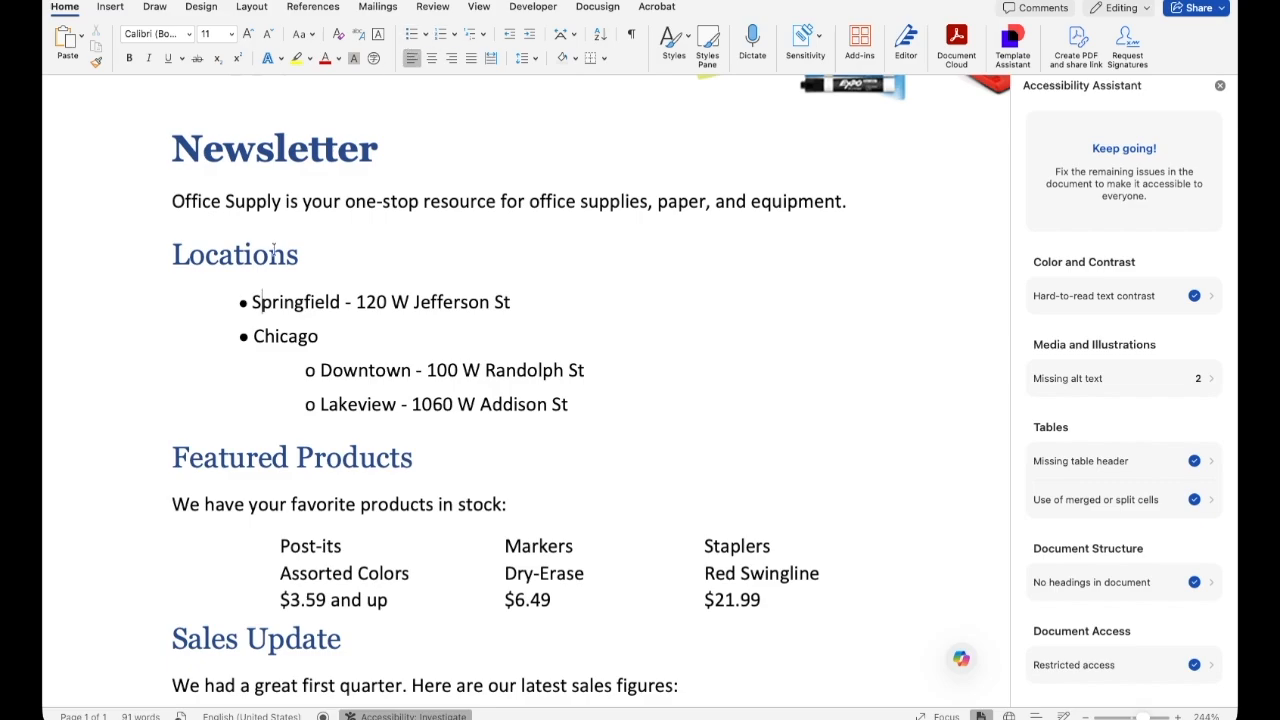
drag(251, 302, 241, 303)
click(242, 338)
click(309, 371)
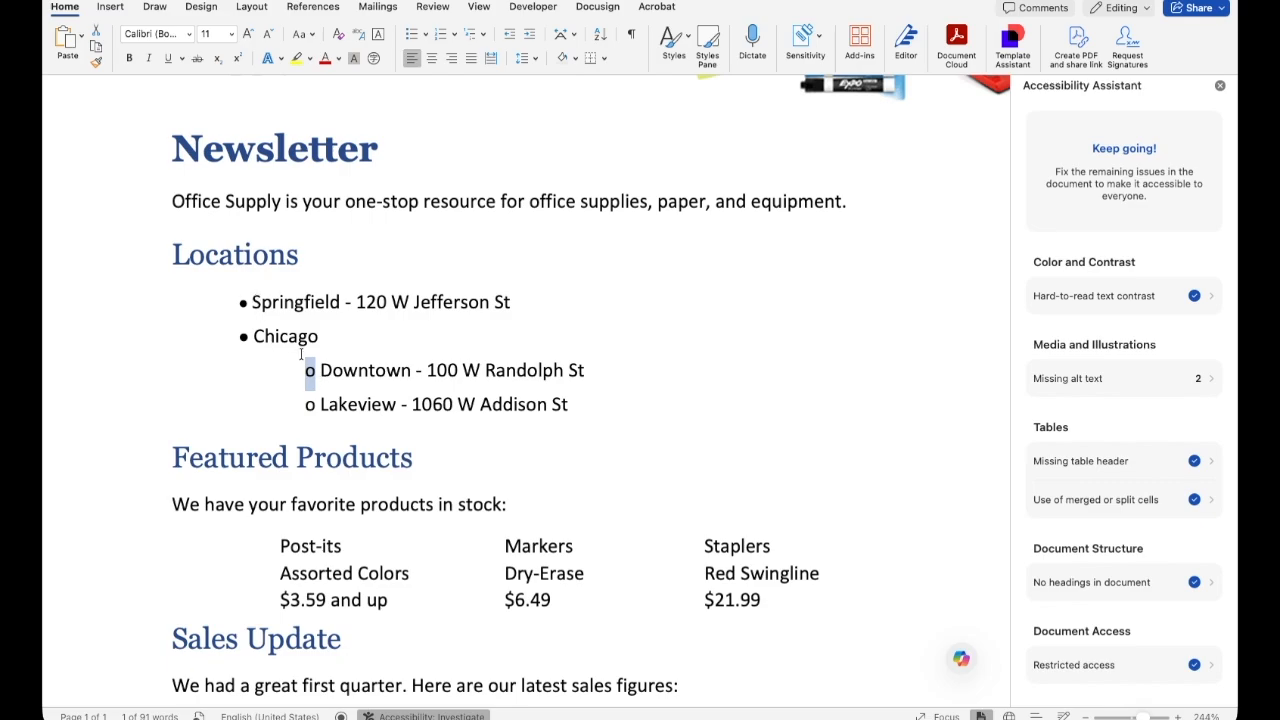
Delete the manually typed bullet characters and their spaces before the Springfield and Chicago entries in the Locations list.
click(253, 302)
key(BackSpace)
key(BackSpace)
click(253, 336)
key(BackSpace)
key(BackSpace)
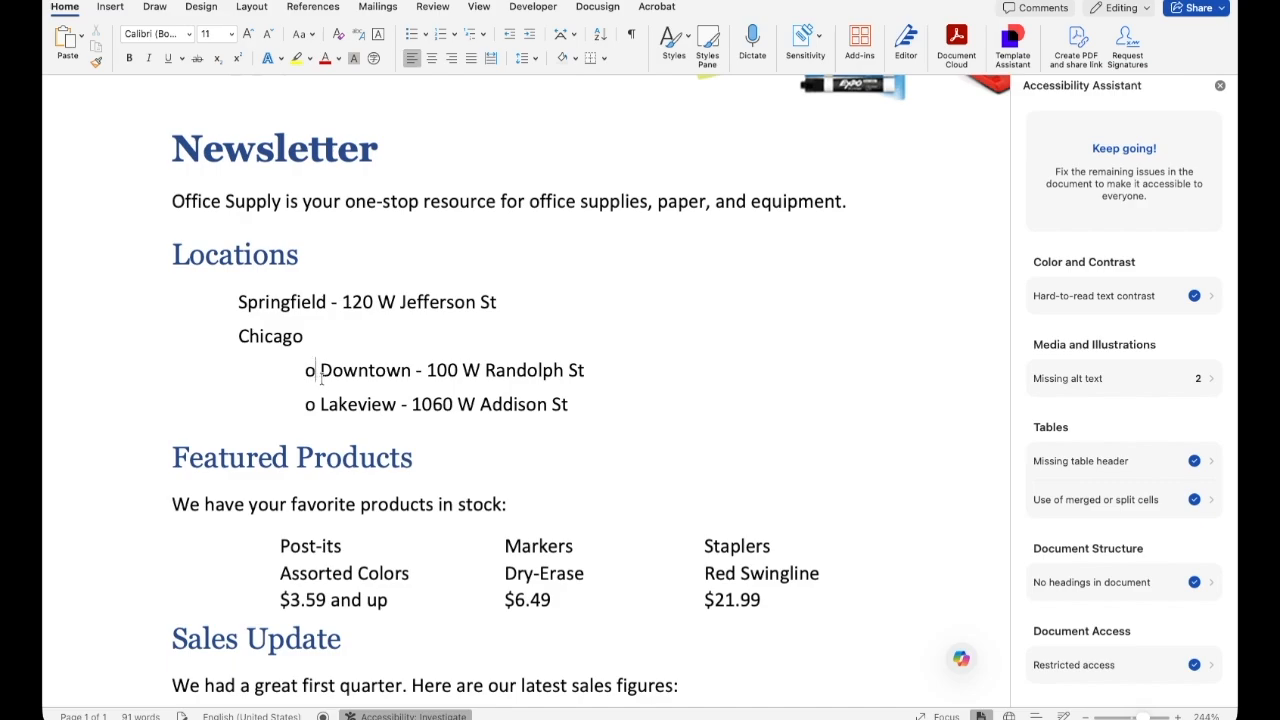
Delete the typed "o" markers and the indents before the Downtown and Lakeview entries in the Locations list.
key(BackSpace)
key(BackSpace)
key(BackSpace)
key(BackSpace)
key(BackSpace)
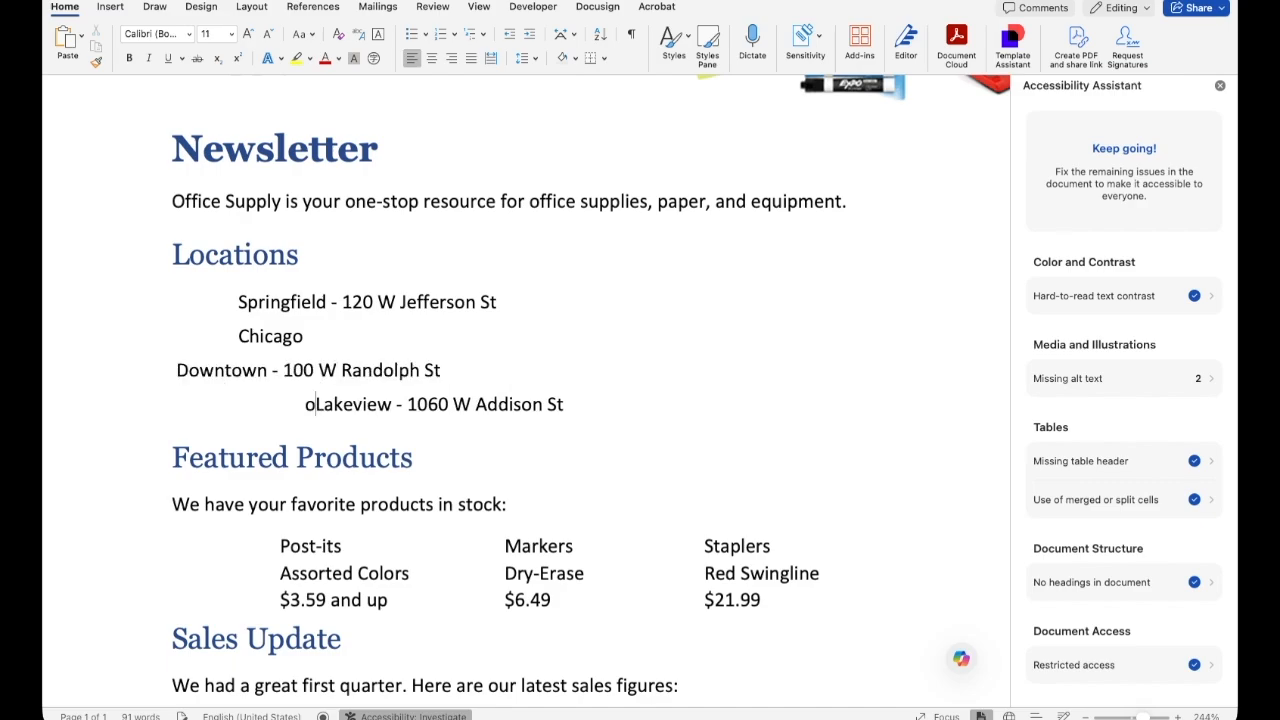
Remove the remaining indents before the Springfield and Chicago entries in the Locations list.
click(237, 301)
key(BackSpace)
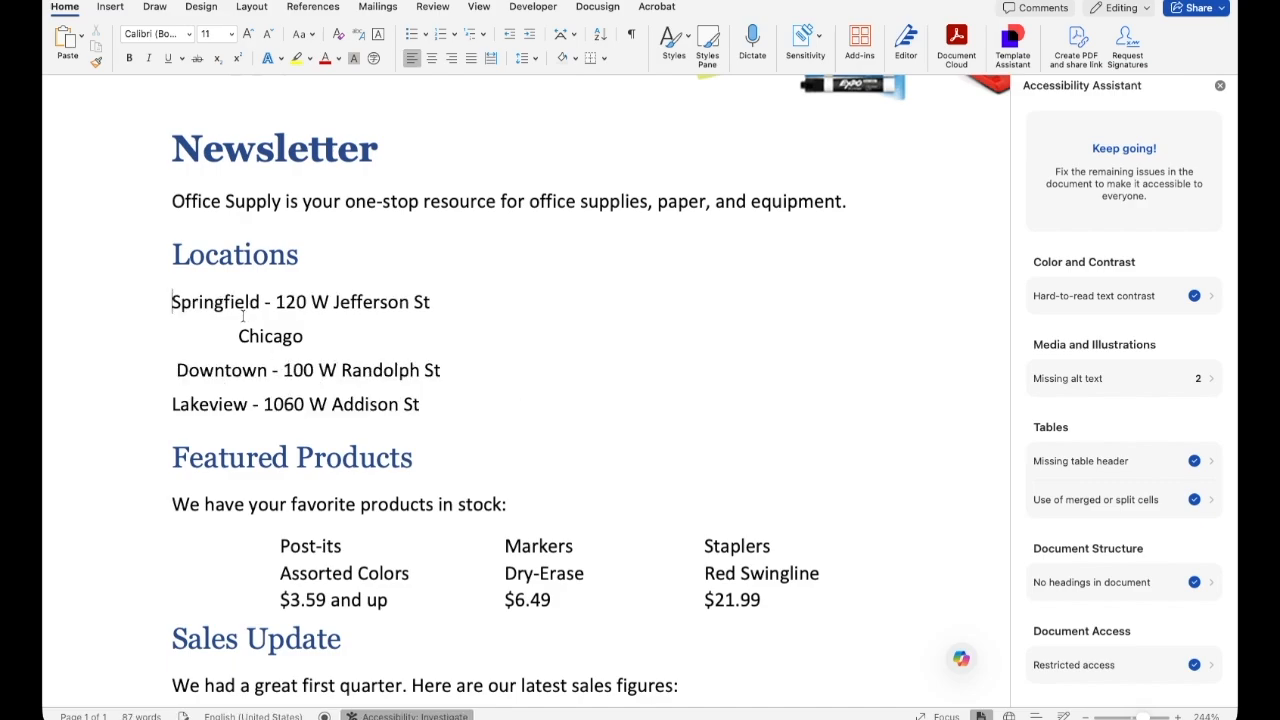
click(239, 336)
key(BackSpace)
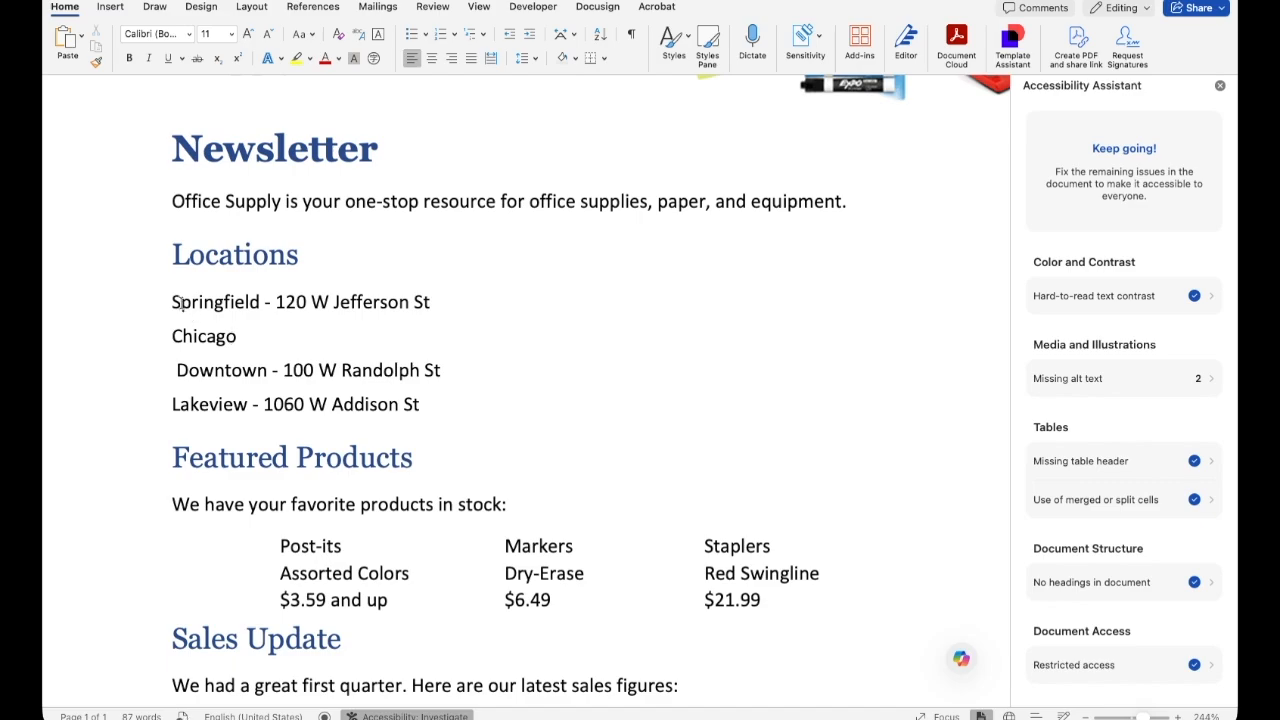
Format the four Locations entries, Springfield through Lakeview, as a real bulleted list.
drag(173, 300, 234, 333)
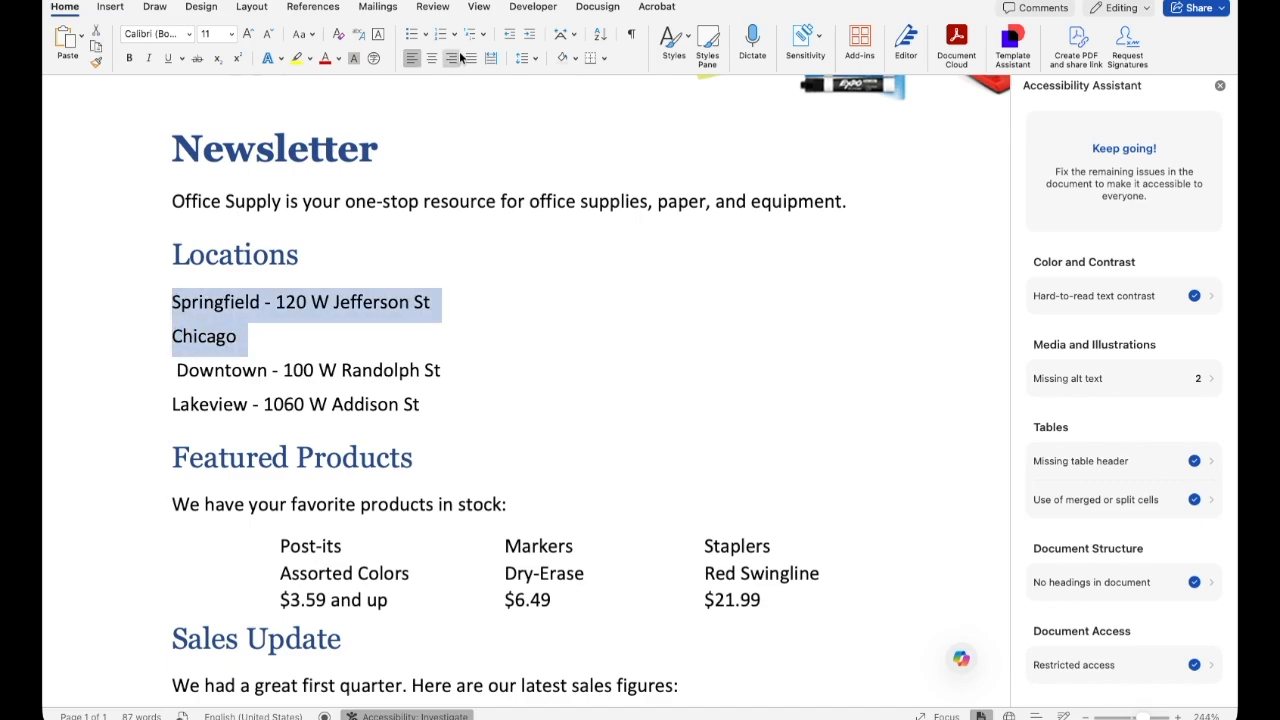
click(225, 370)
drag(173, 302, 254, 404)
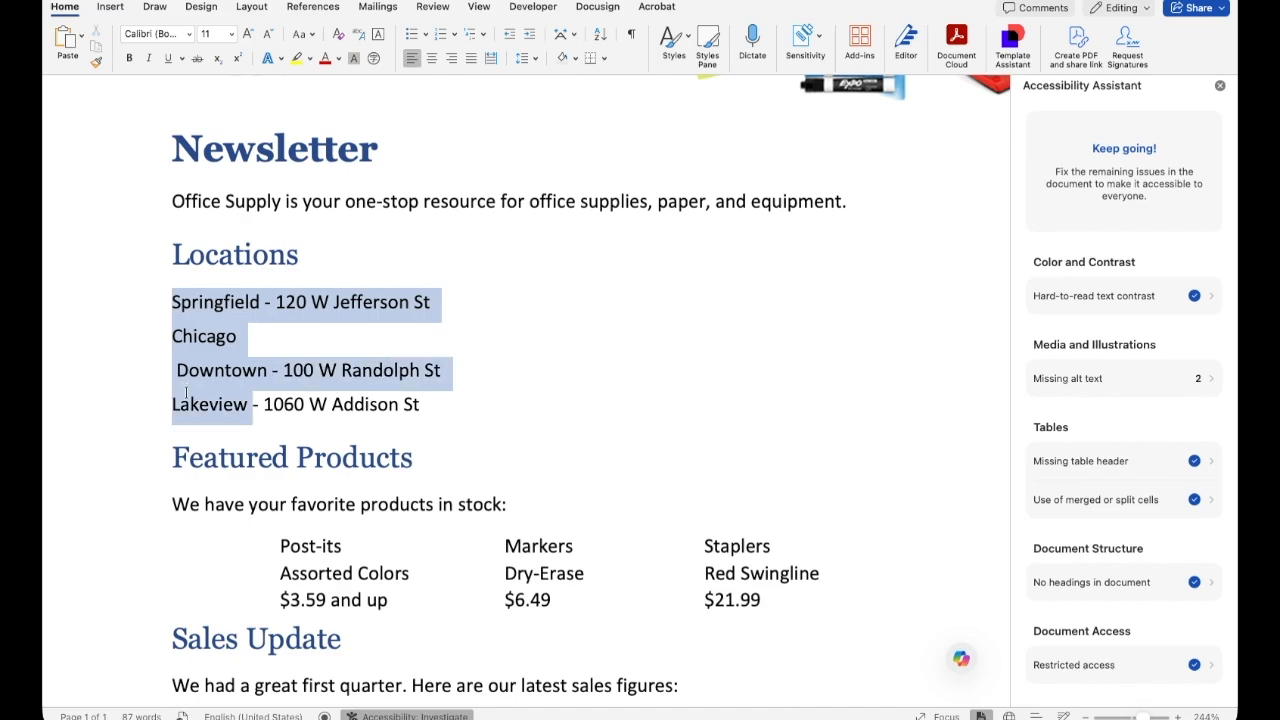
click(411, 34)
Demote the Downtown and Lakeview bullets one list level so they sit under Chicago.
click(276, 358)
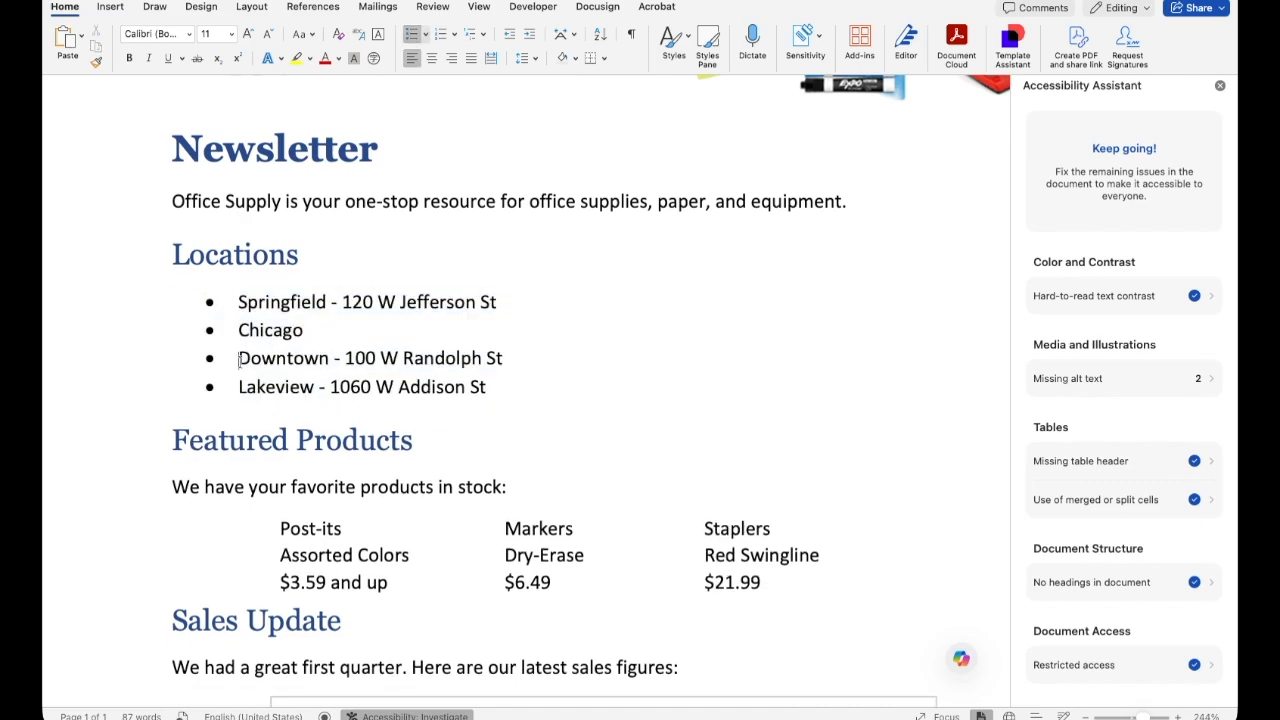
drag(240, 360, 246, 382)
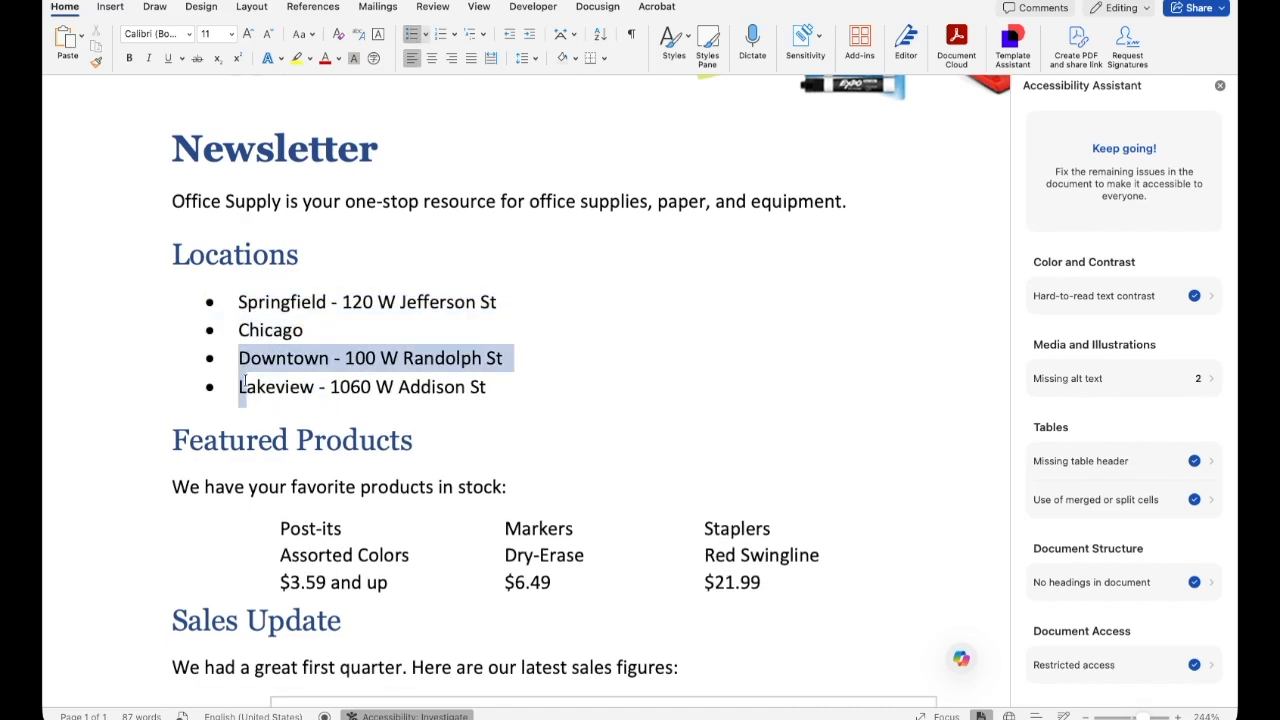
click(529, 34)
Try automatic numbering on the Springfield and Chicago entries, and switch them back to bullets.
click(390, 341)
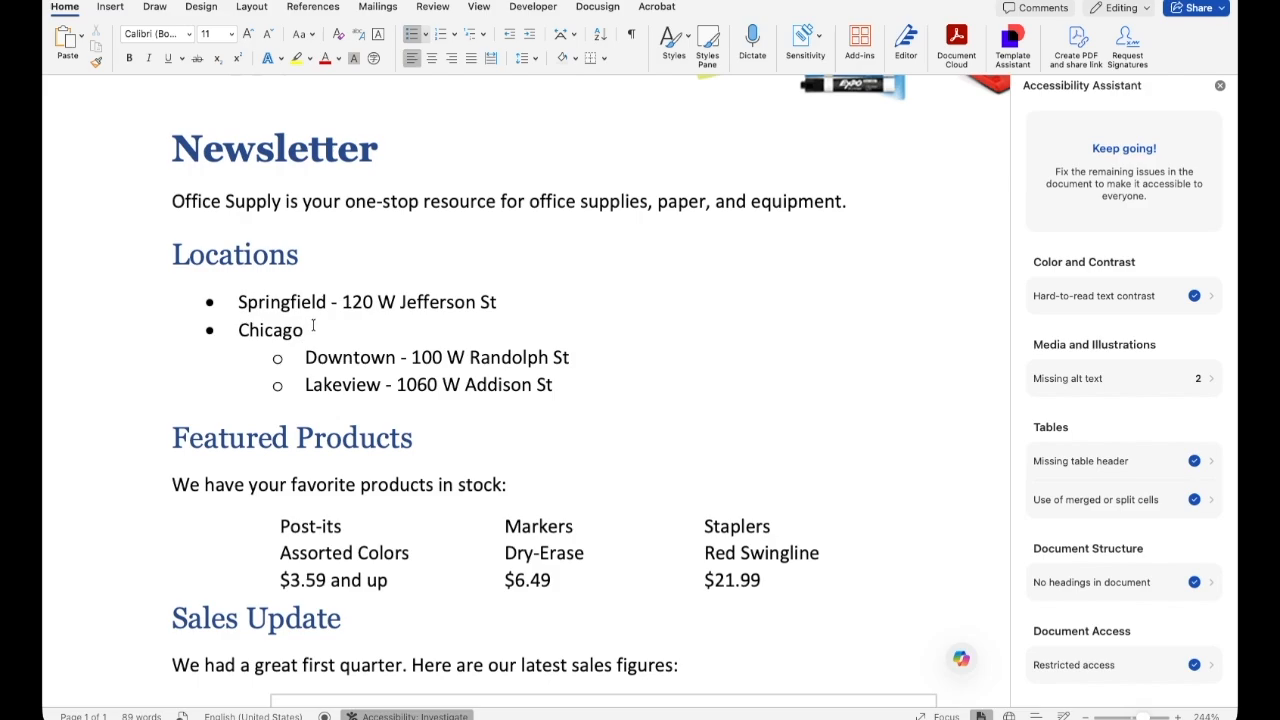
click(440, 36)
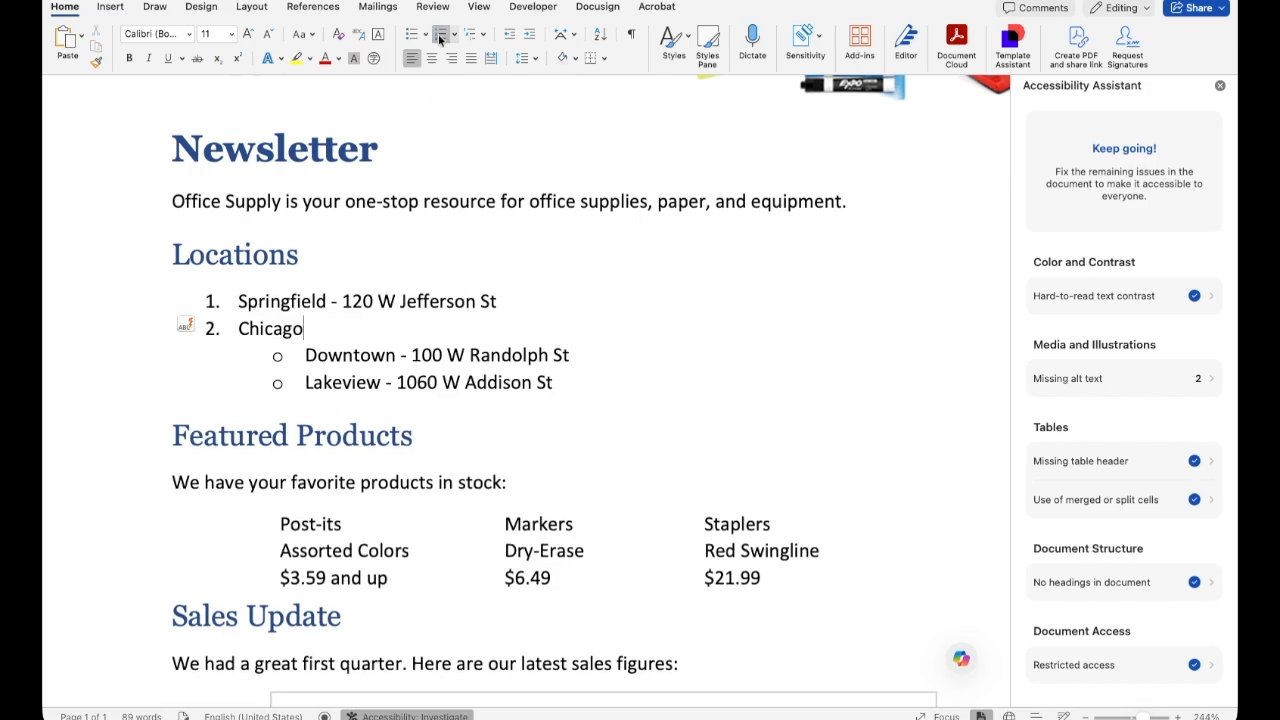
click(411, 34)
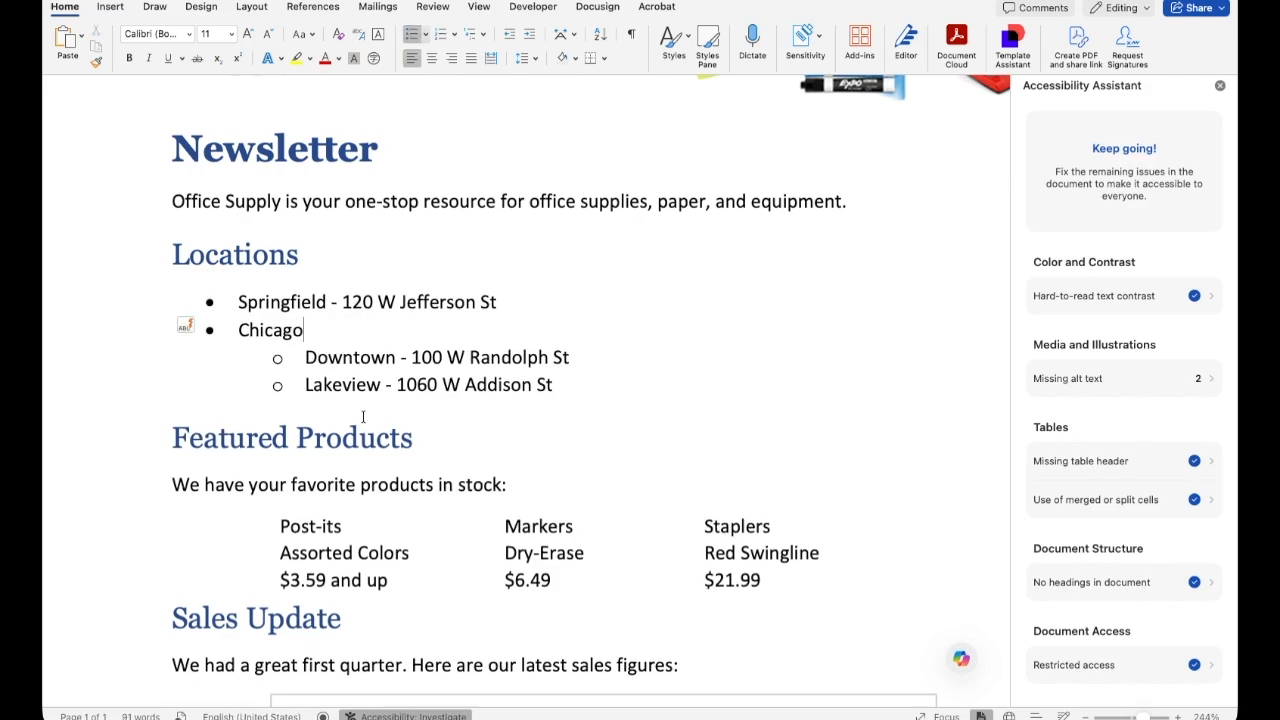
Examine how the Post-its, Markers and Staplers details under Featured Products are laid out side by side.
scroll(363, 418, down, 2)
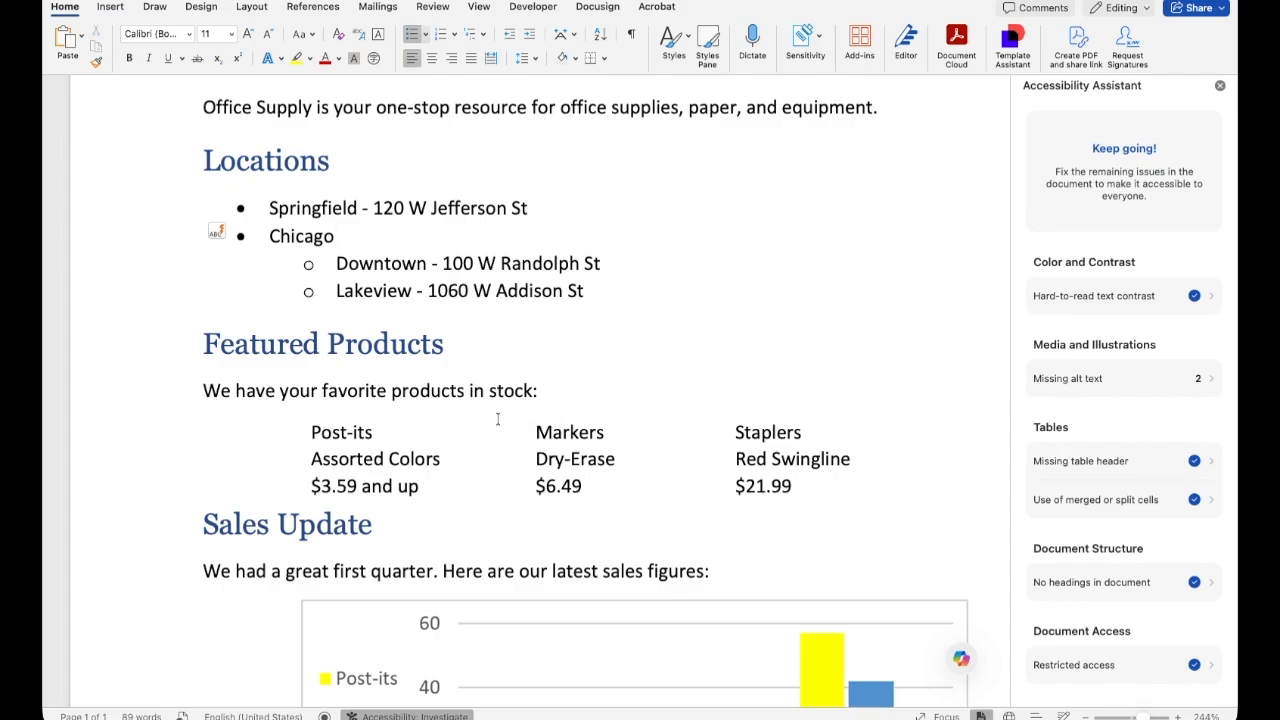
scroll(392, 444, down, 1)
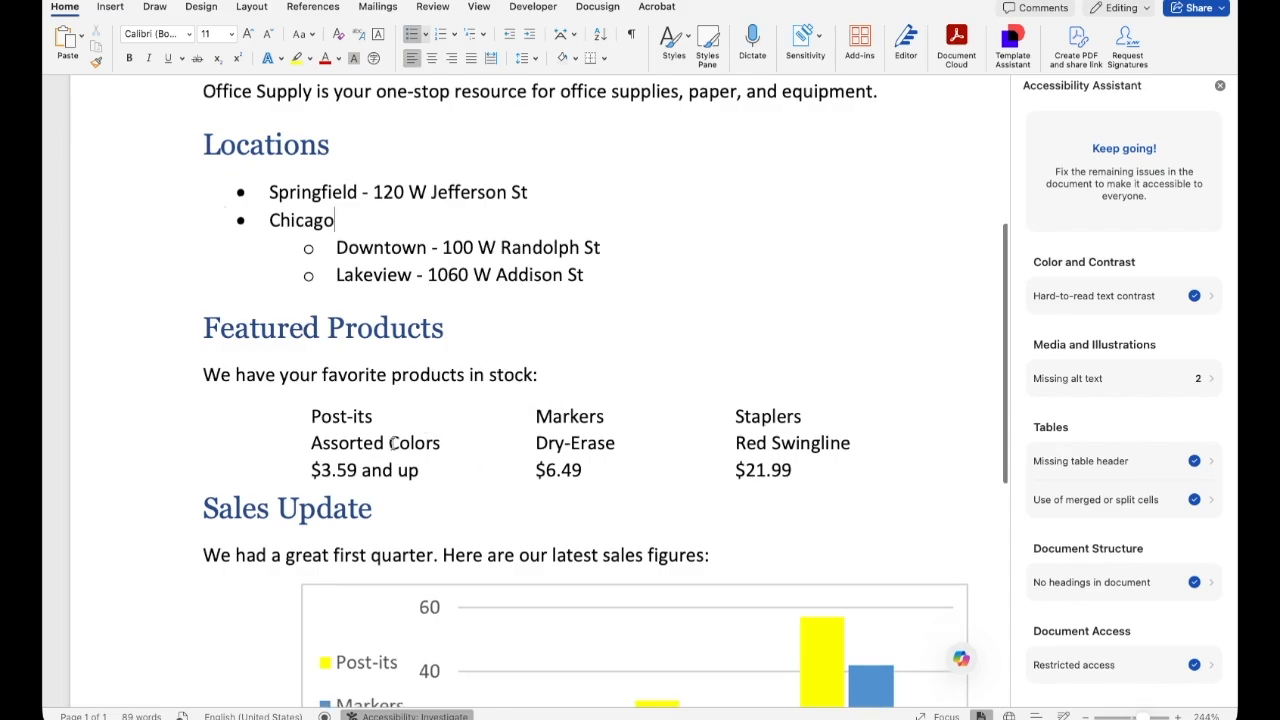
scroll(392, 444, down, 1)
drag(312, 400, 835, 441)
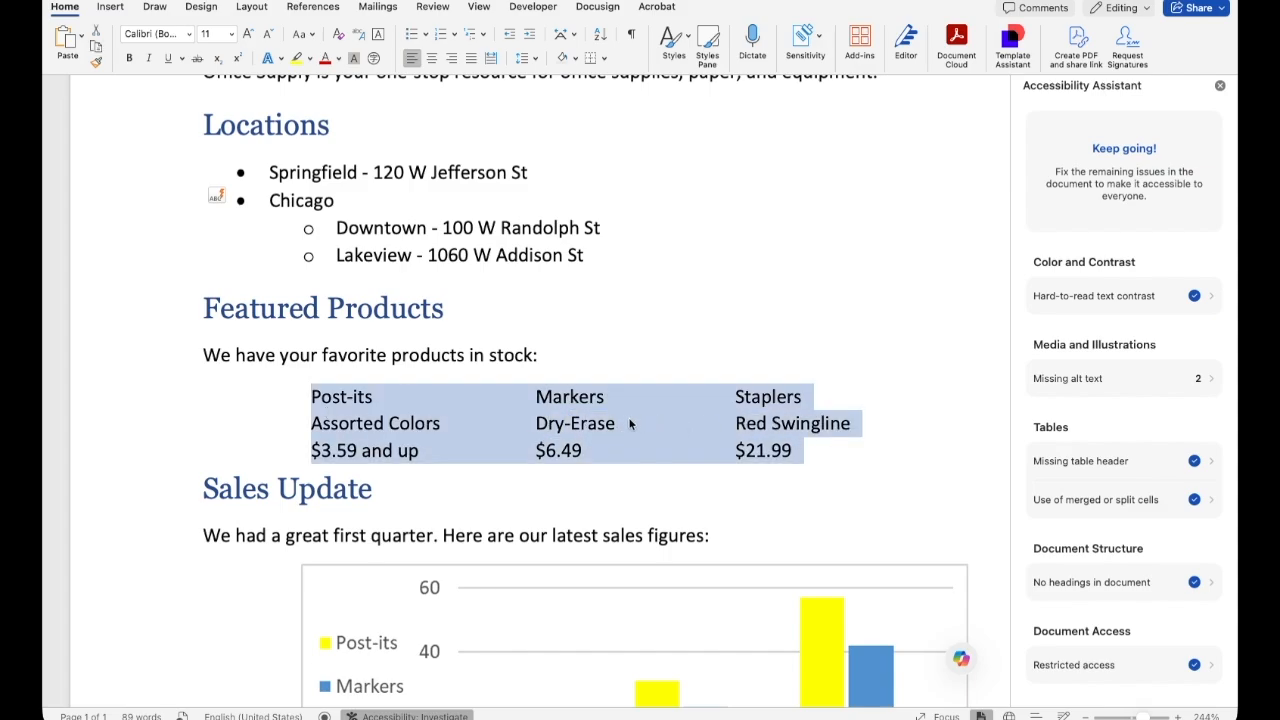
click(359, 398)
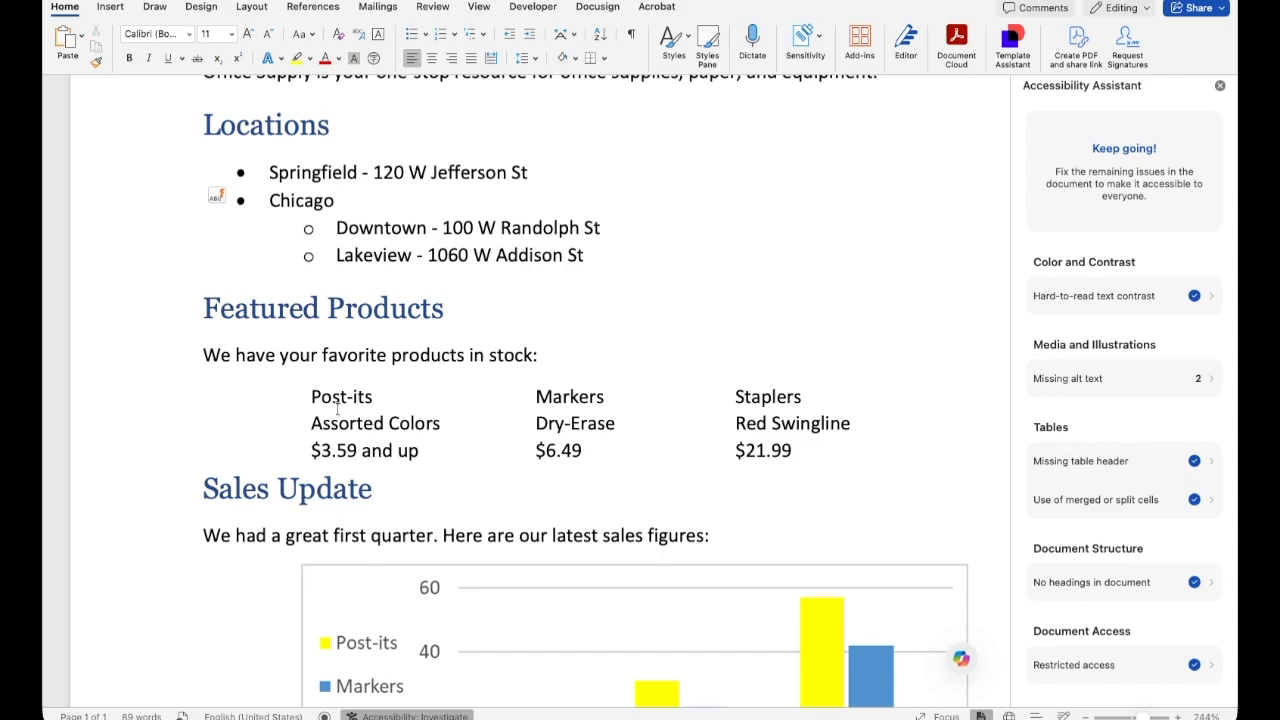
Add two blank paragraphs below "We have your favorite products in stock:" and copy "Post-its" into the first one.
click(568, 356)
key(Return)
key(Return)
scroll(575, 357, down, 2)
drag(306, 432, 368, 432)
key(super+c)
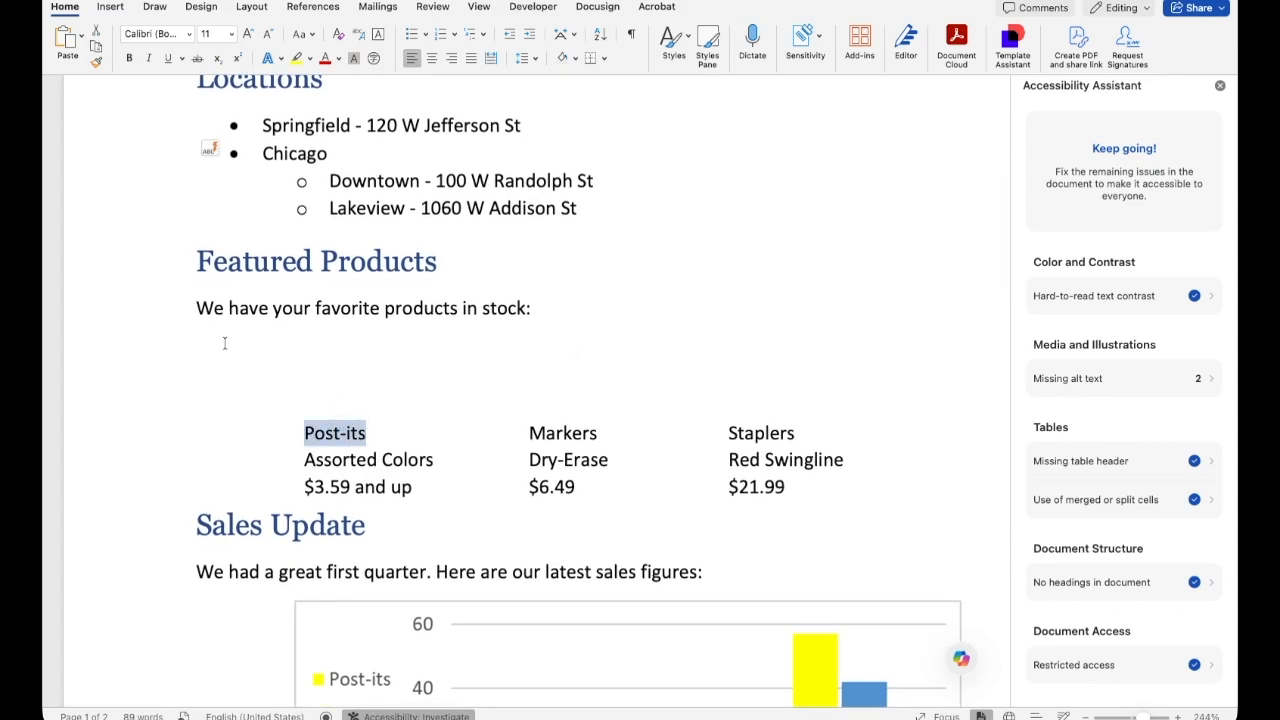
click(224, 343)
key(super+v)
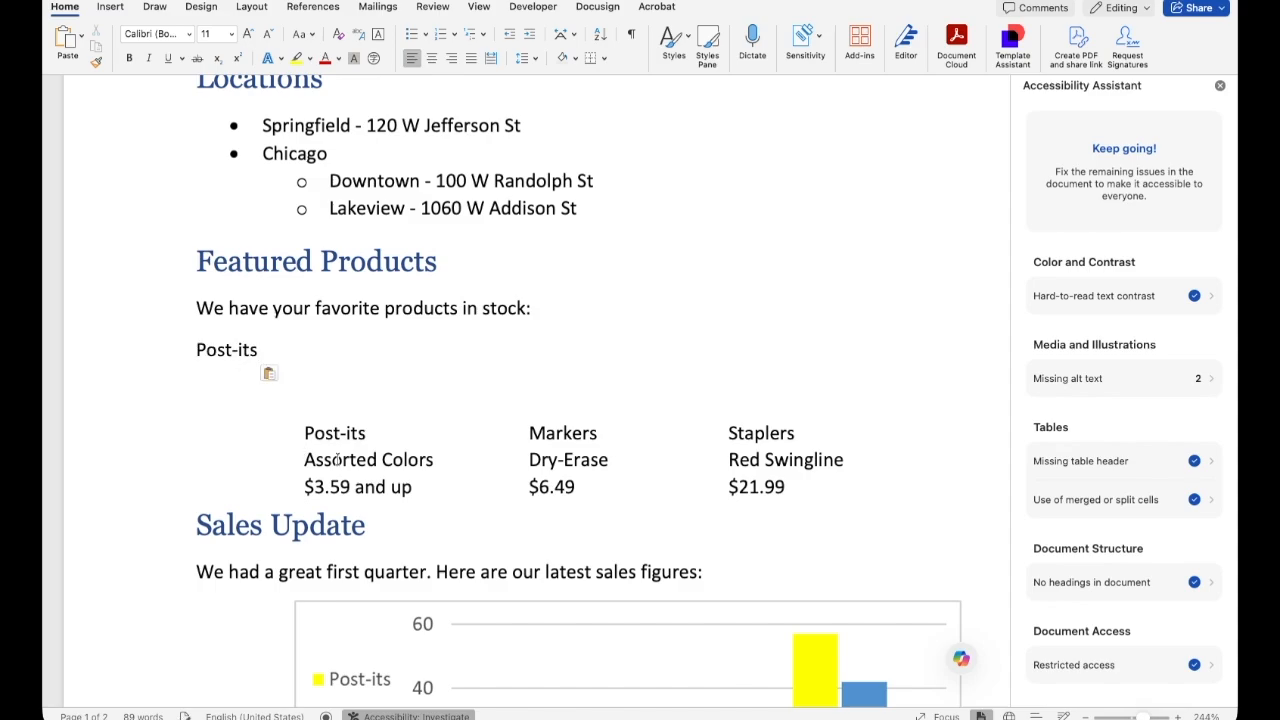
Copy "Assorted Colors" from the spaced-out product text onto its own line below the new "Post-its" line.
drag(338, 459, 422, 458)
key(super+c)
click(270, 371)
key(Return)
key(super+v)
scroll(298, 500, down, 1)
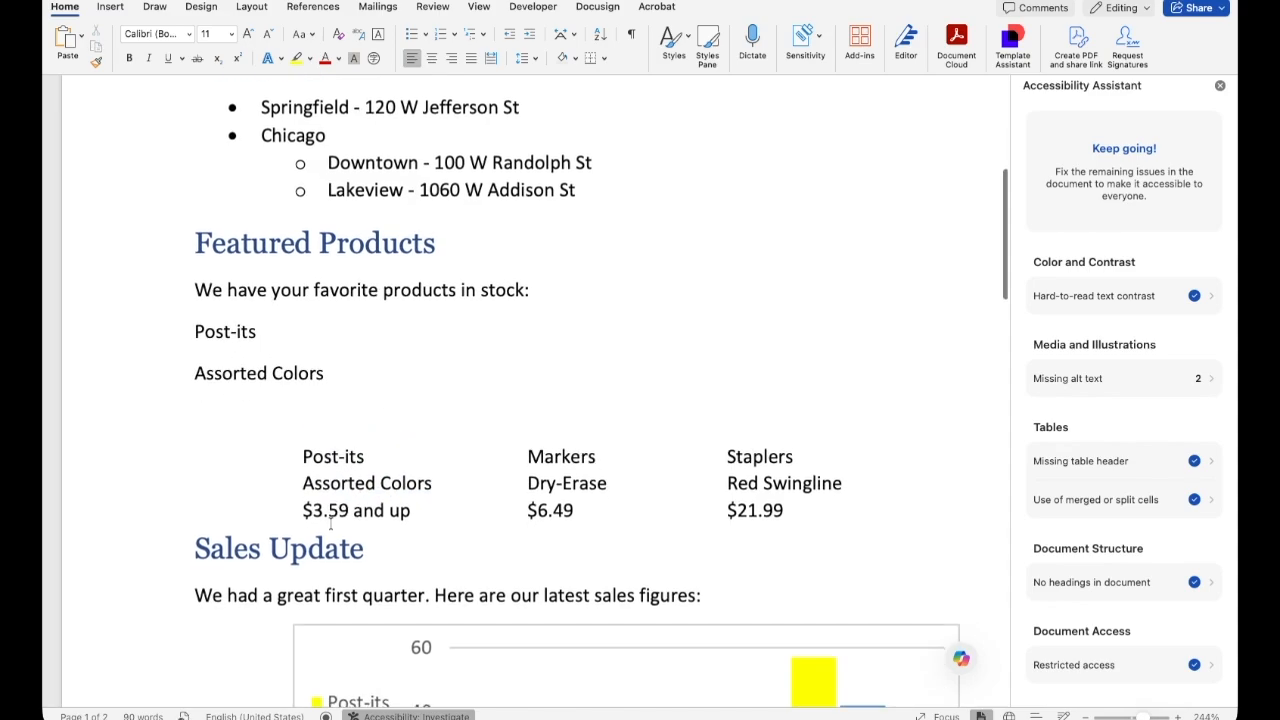
Copy "$3.59 and up" onto its own line directly below the new "Assorted Colors" line, removing the extra blank line.
drag(298, 509, 410, 510)
key(super+c)
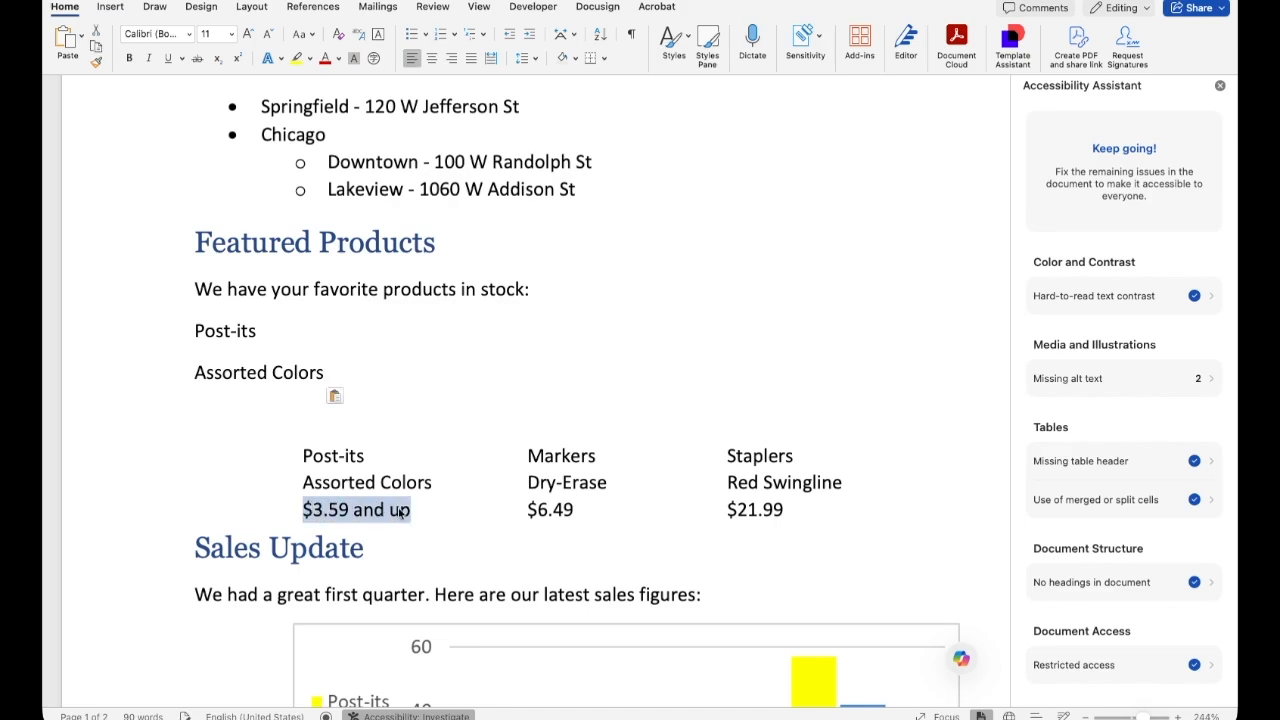
click(252, 402)
key(BackSpace)
key(Return)
key(super+v)
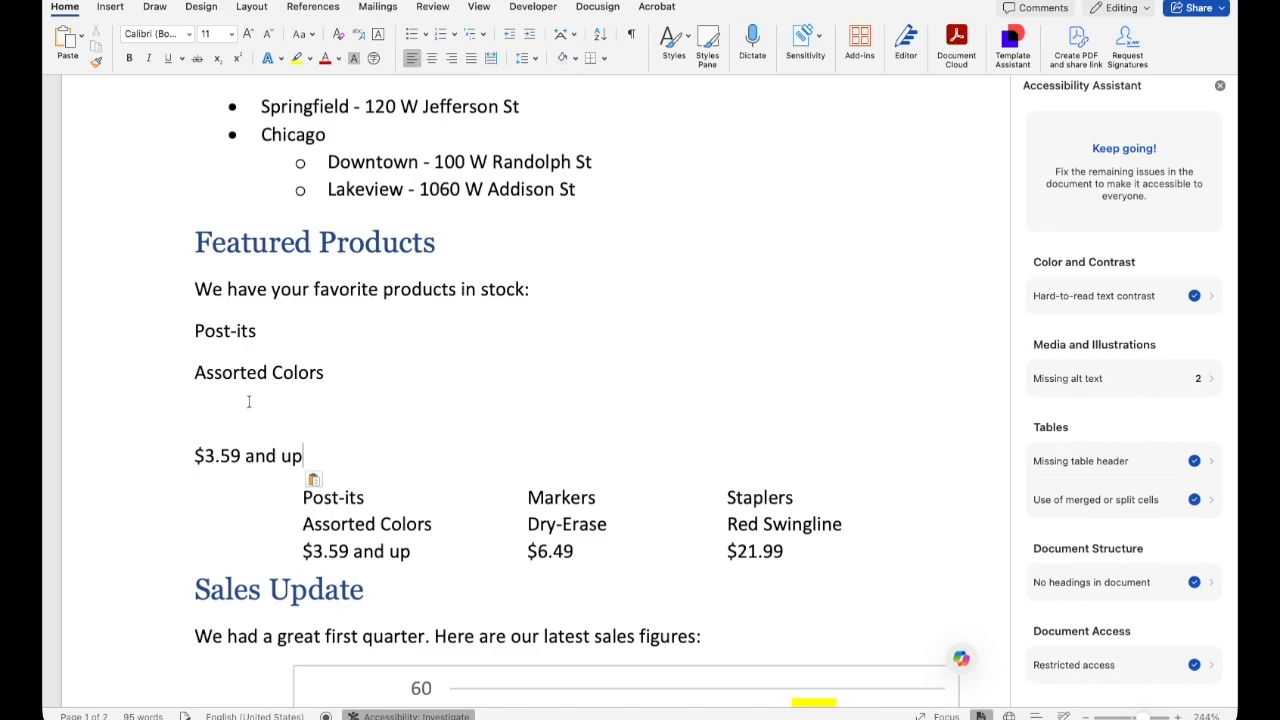
key(BackSpace)
click(345, 418)
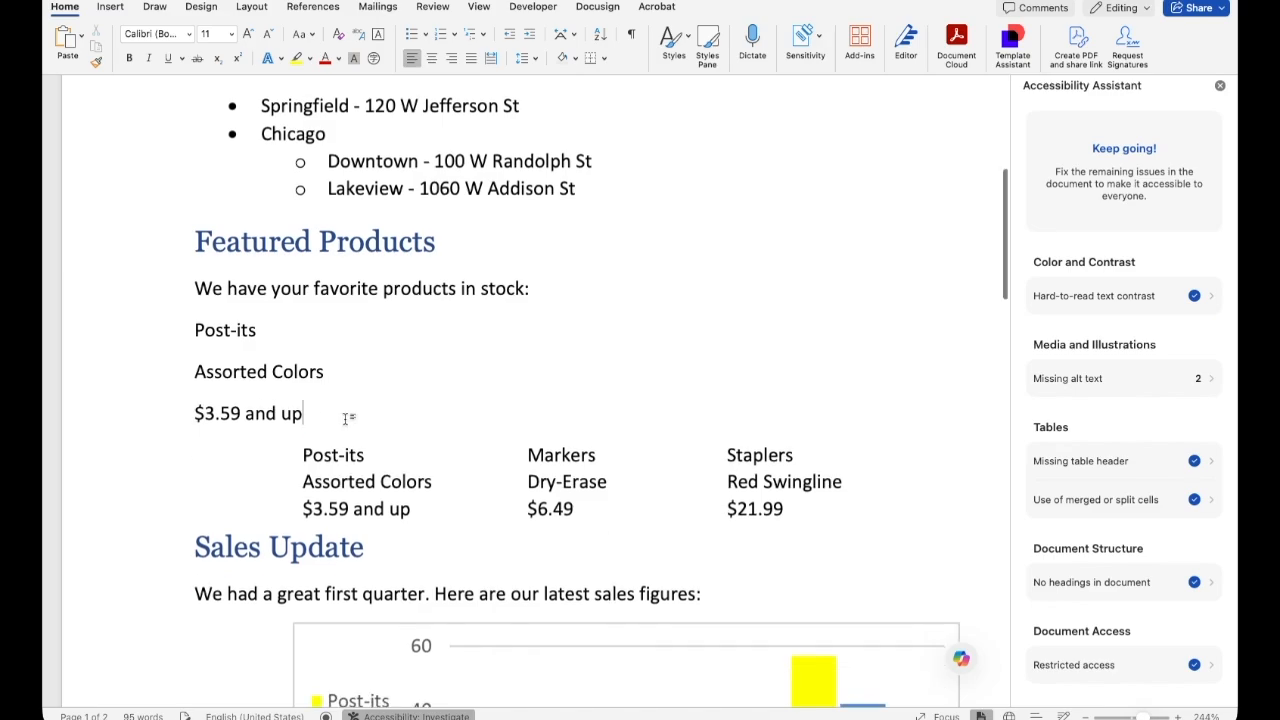
Add two blank lines below the new "$3.59 and up" line and copy "Markers" into the first.
key(Return)
key(Return)
scroll(346, 420, down, 1)
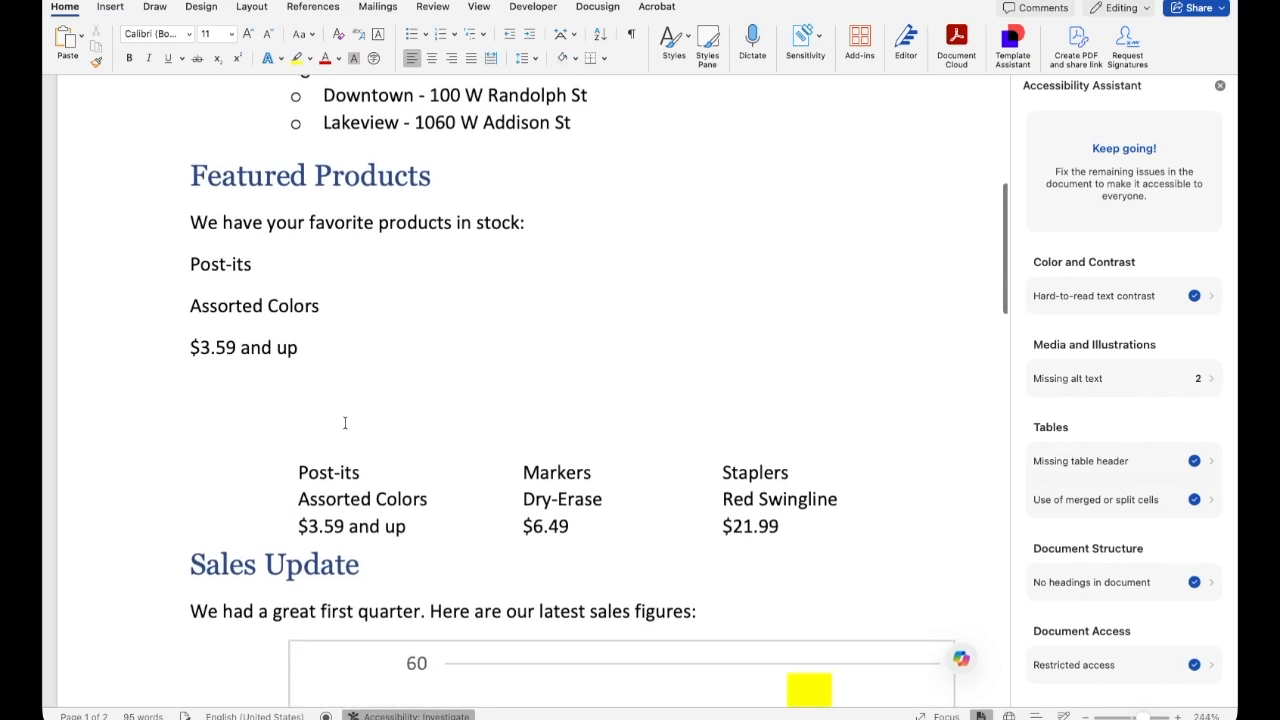
drag(587, 471, 518, 471)
key(super+c)
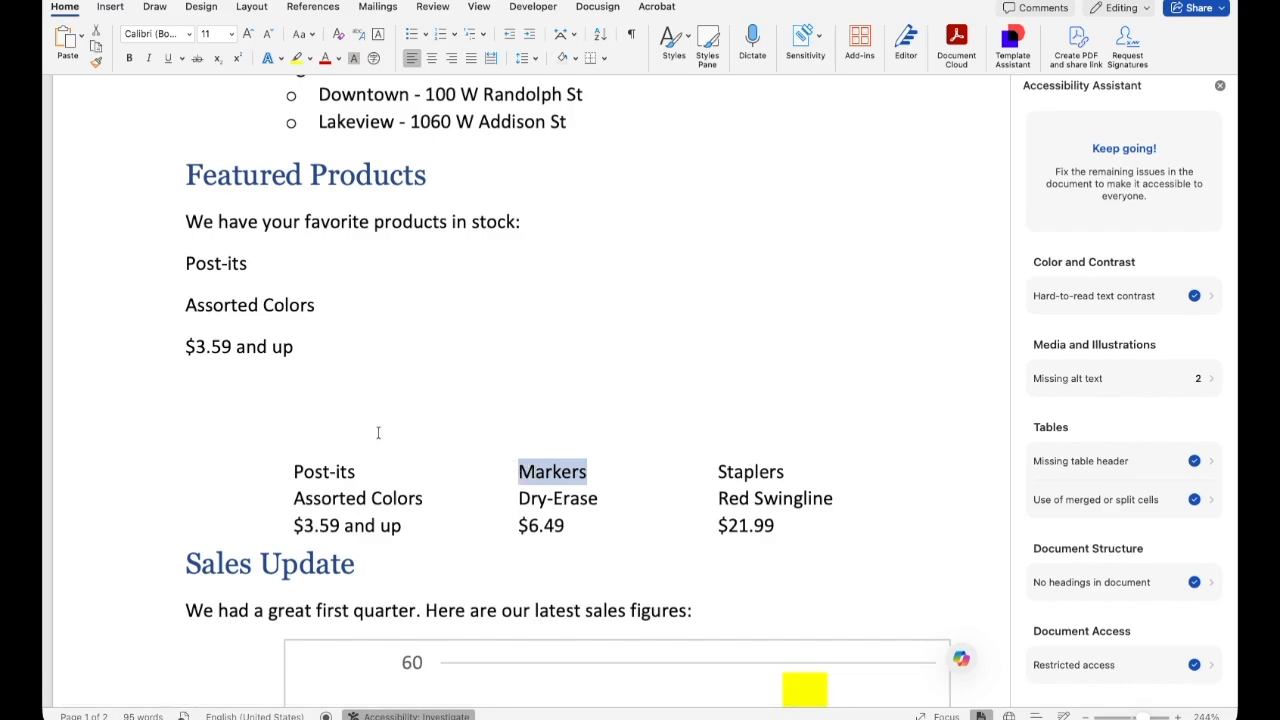
click(236, 385)
key(super+v)
Copy "Dry-Erase" onto the line directly below the new "Markers" line, without a blank line between them.
drag(600, 498, 519, 500)
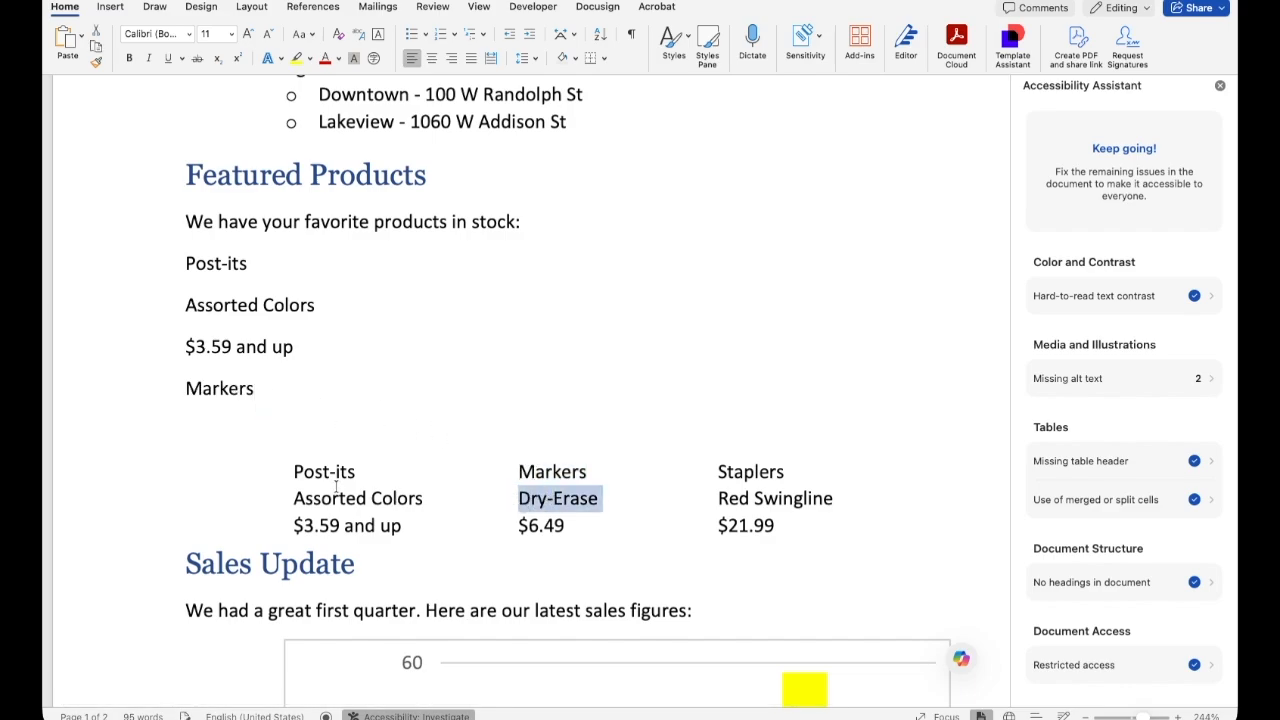
click(224, 426)
text(Dry-Erase)
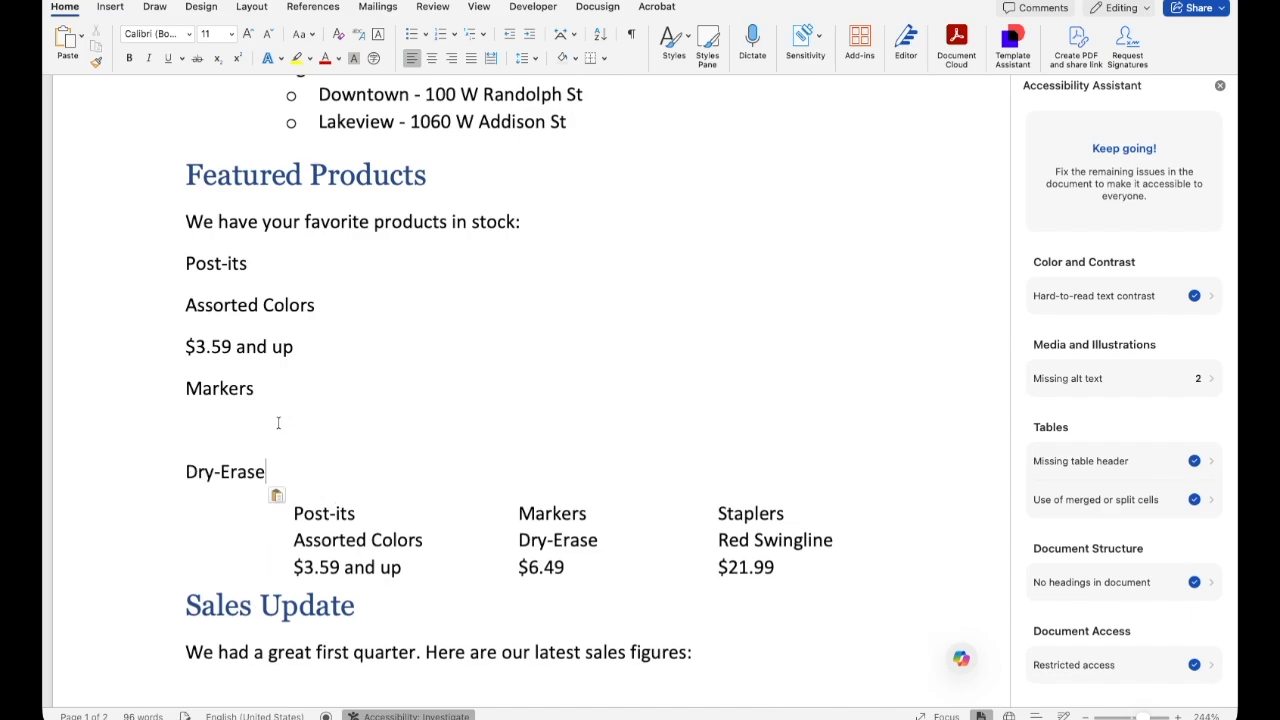
key(BackSpace)
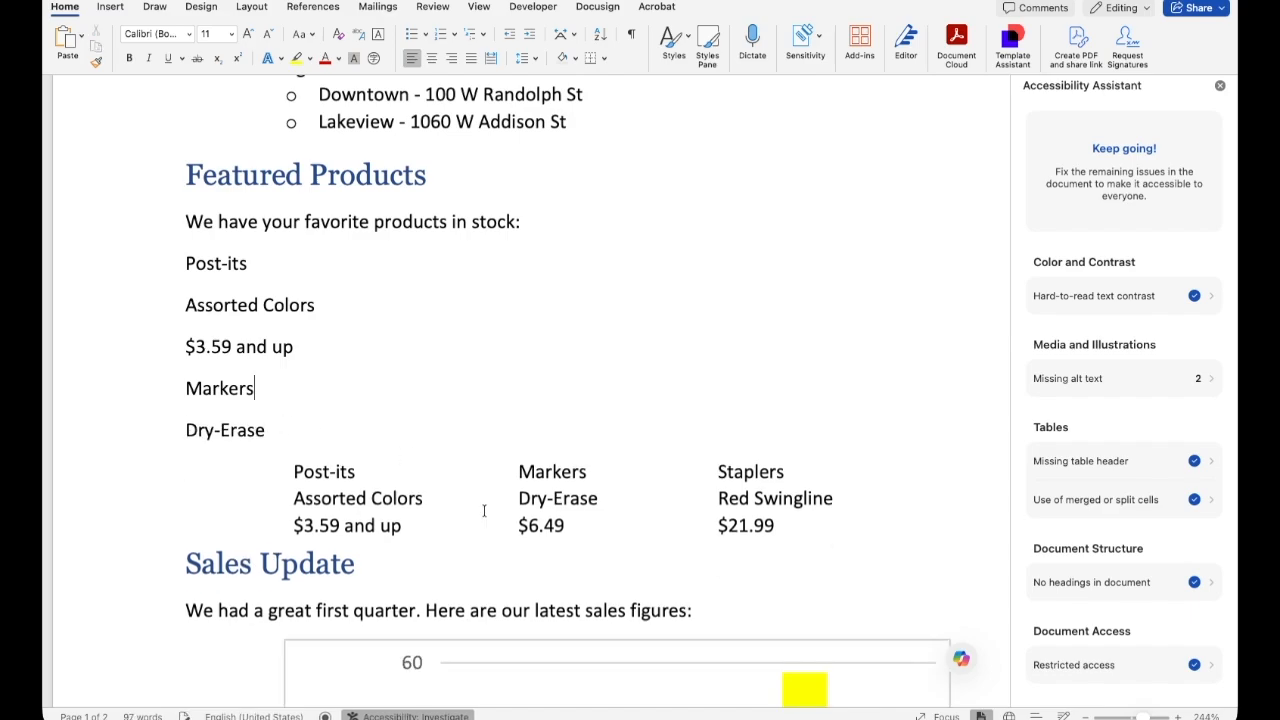
Copy the Markers price "$6.49" onto its own line below the new "Dry-Erase" line.
drag(561, 522, 517, 525)
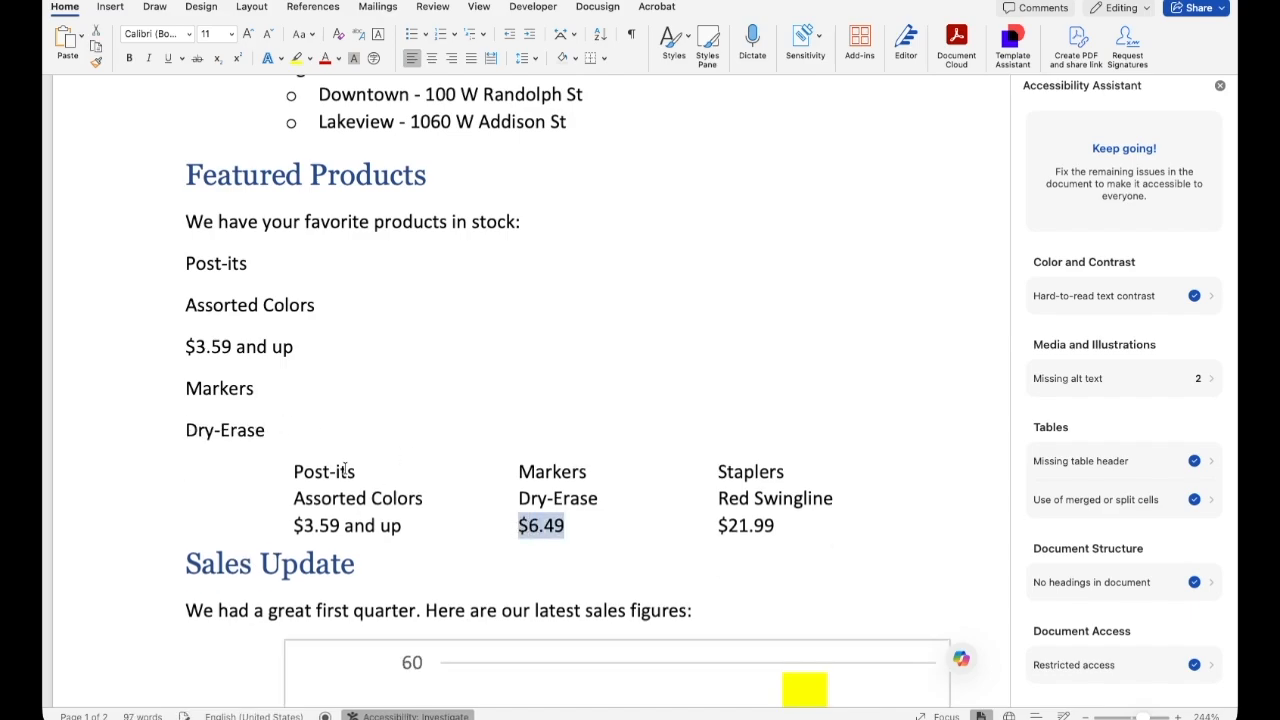
key(super+c)
click(304, 430)
key(Return)
key(super+v)
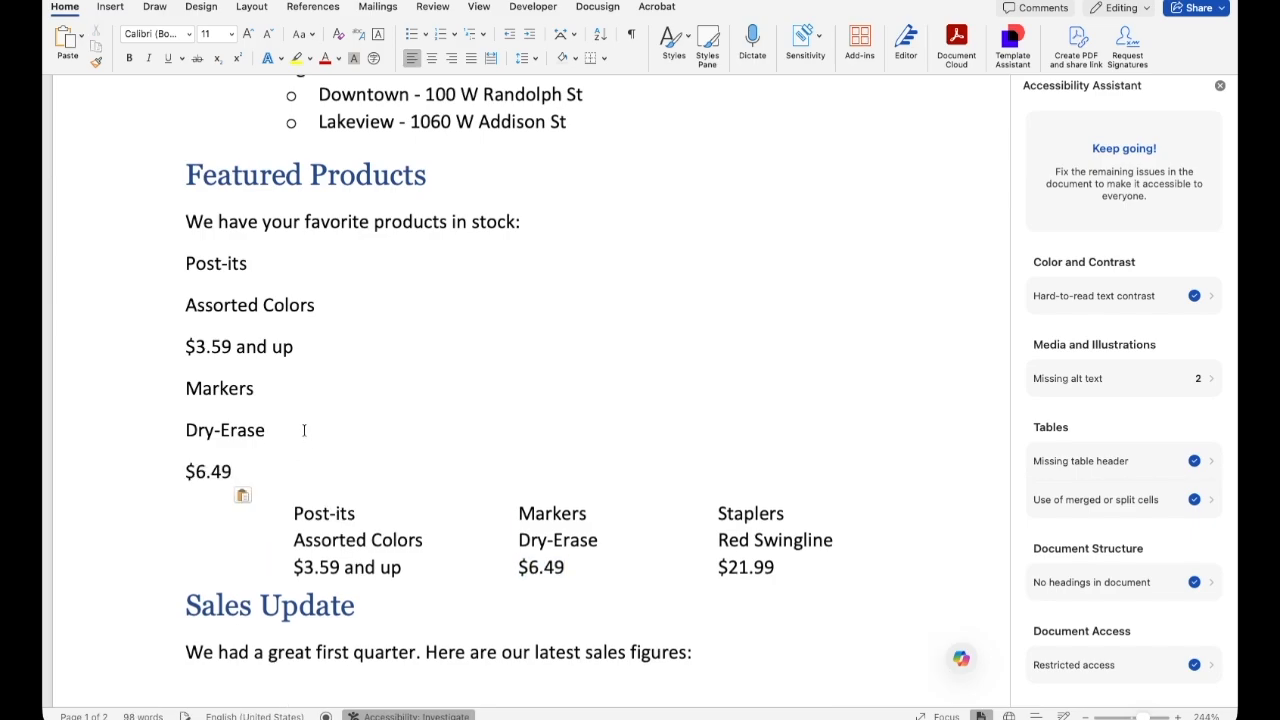
Lay out the six new product lines, from "Post-its" to "$6.49", in two real page columns.
scroll(219, 293, left, 1)
click(207, 265)
drag(207, 265, 249, 474)
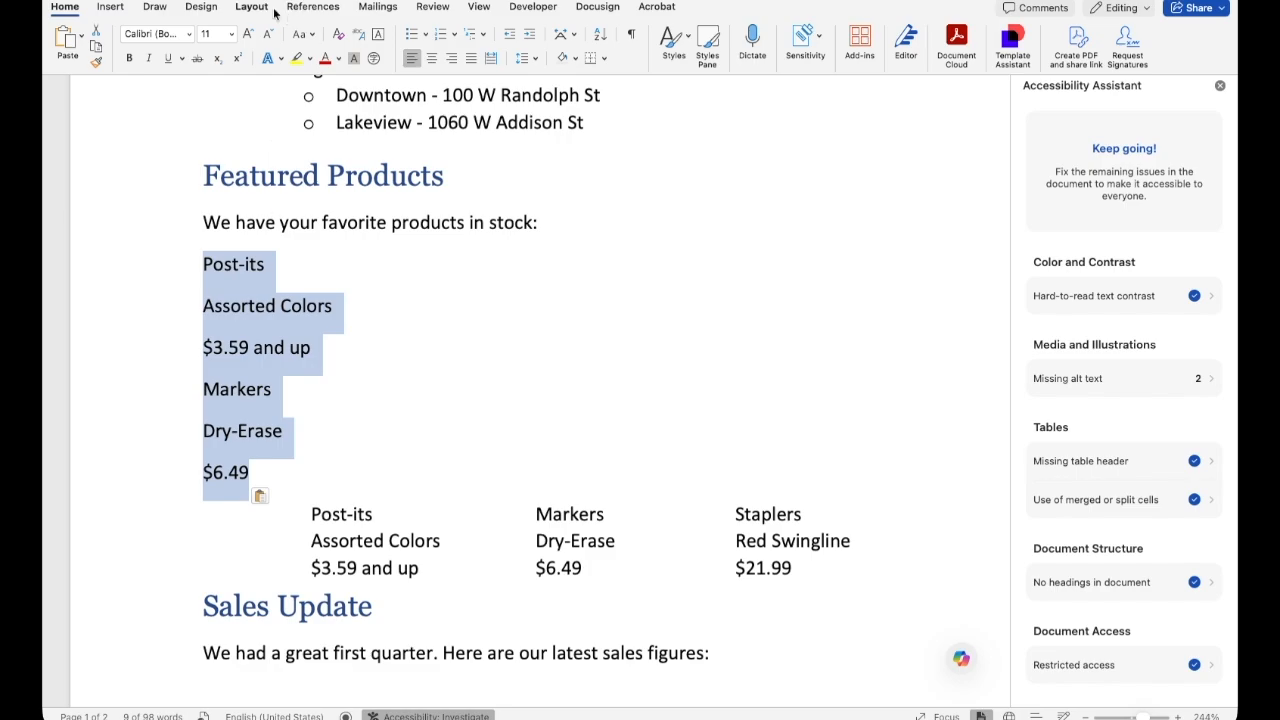
click(251, 7)
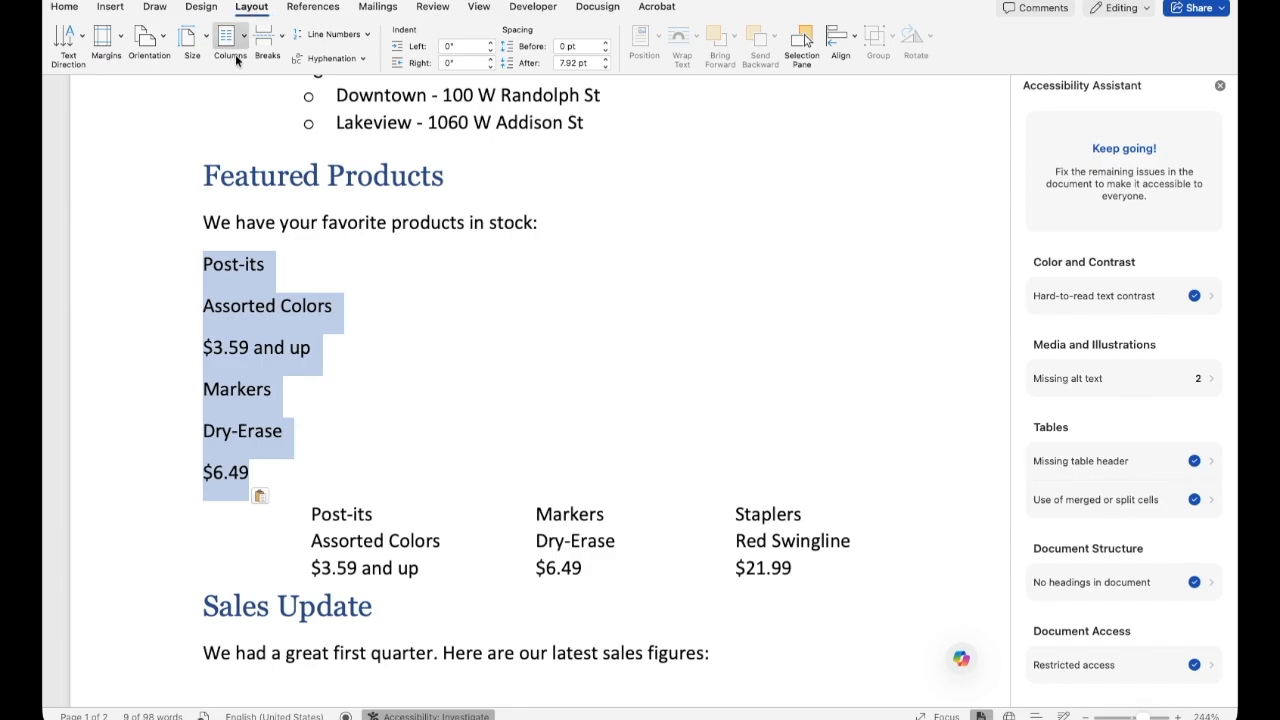
click(244, 38)
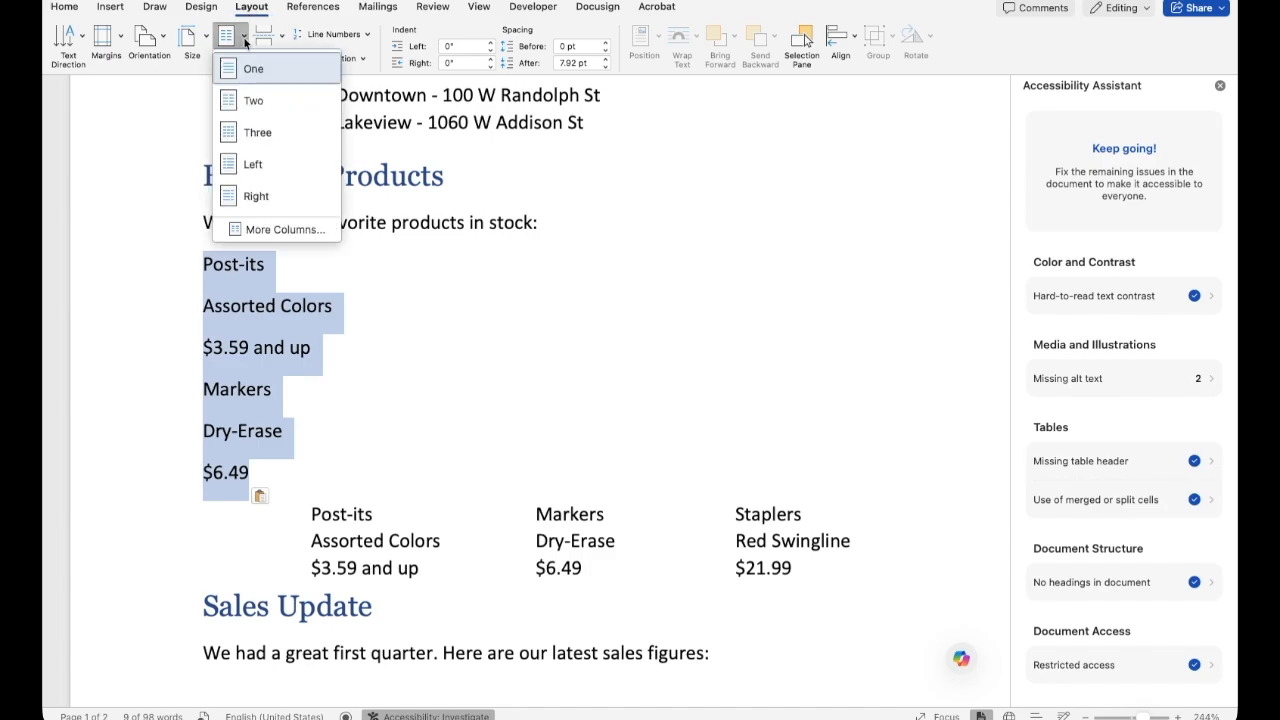
click(262, 101)
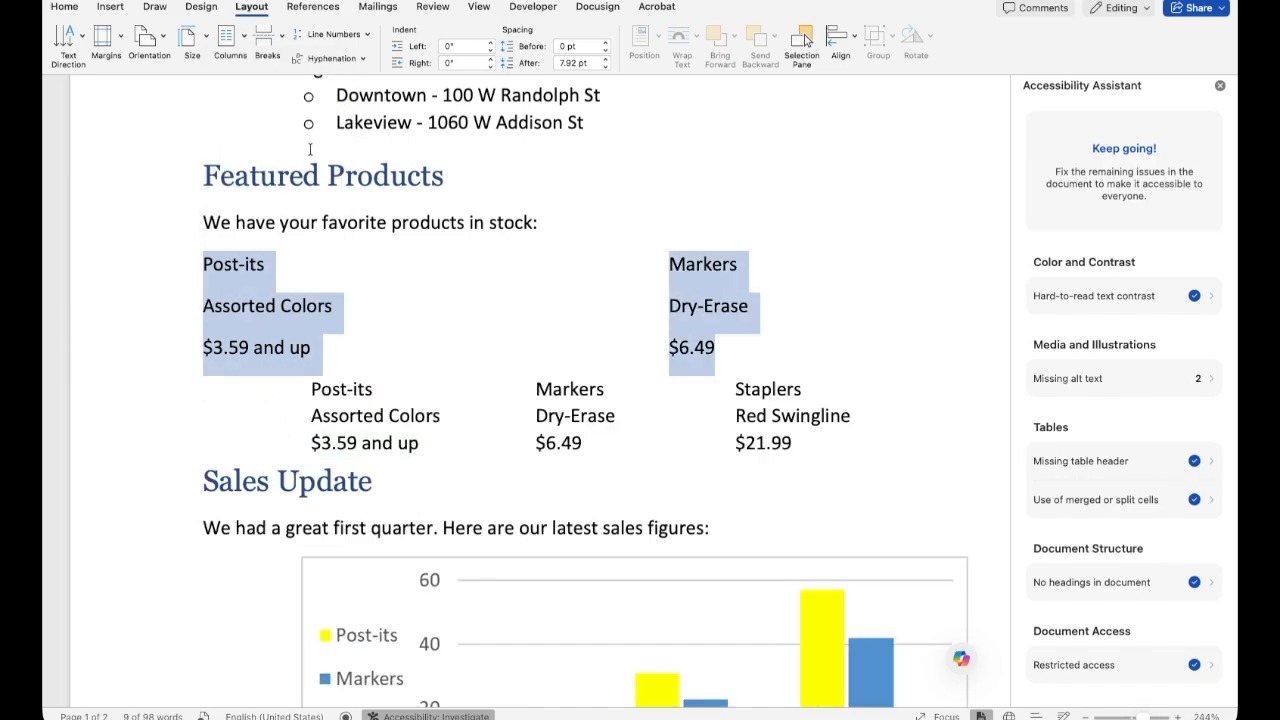
click(338, 272)
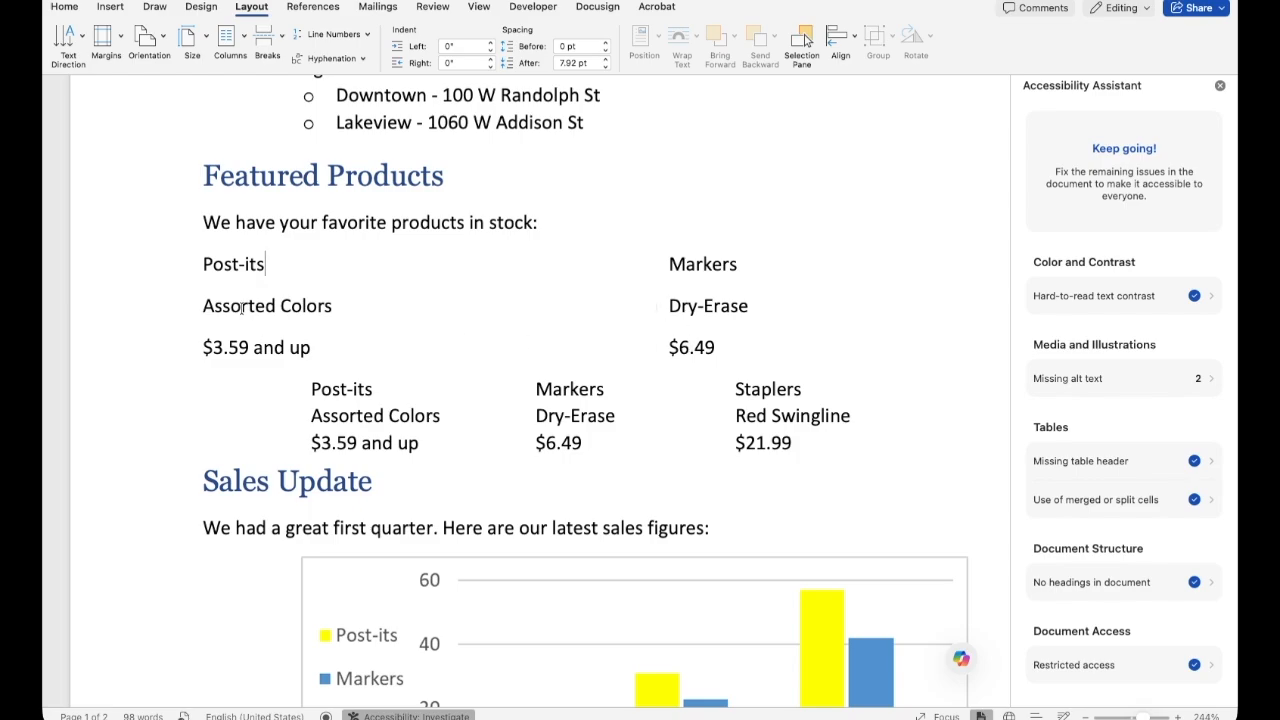
Compare the reading order of the new Post-its column with the original manually spaced product text.
drag(196, 263, 220, 346)
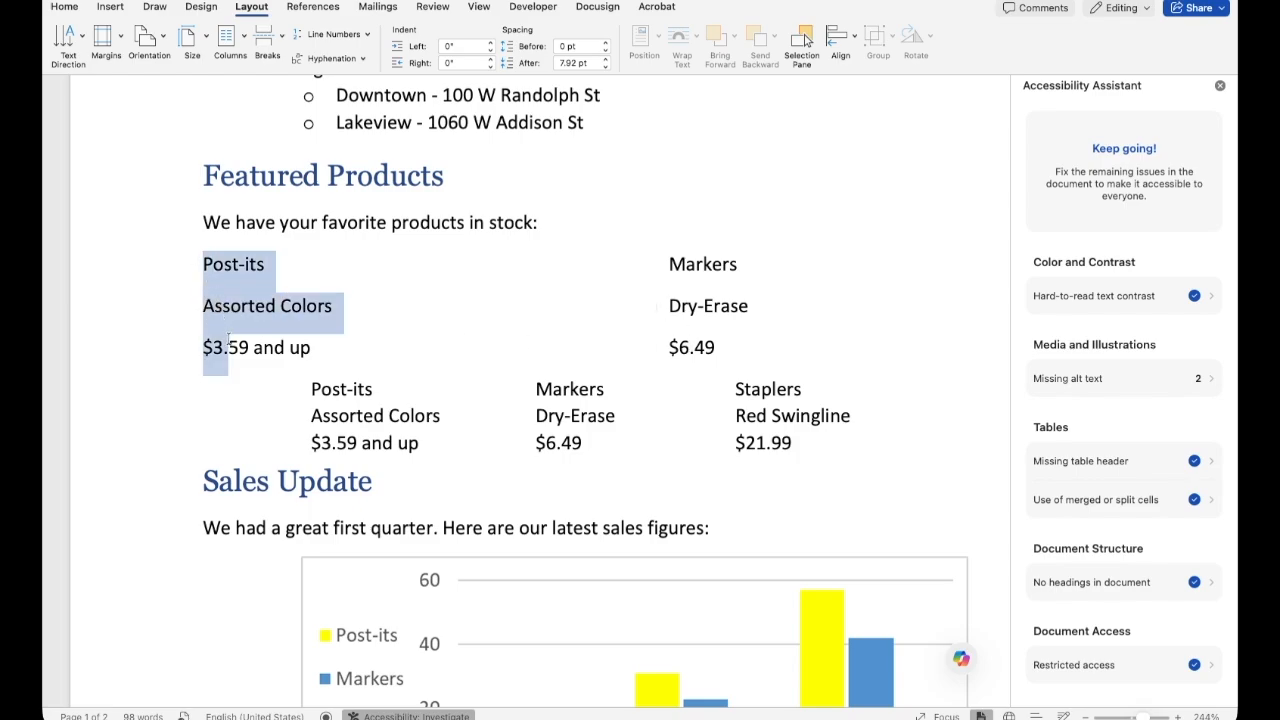
drag(308, 389, 336, 446)
click(229, 295)
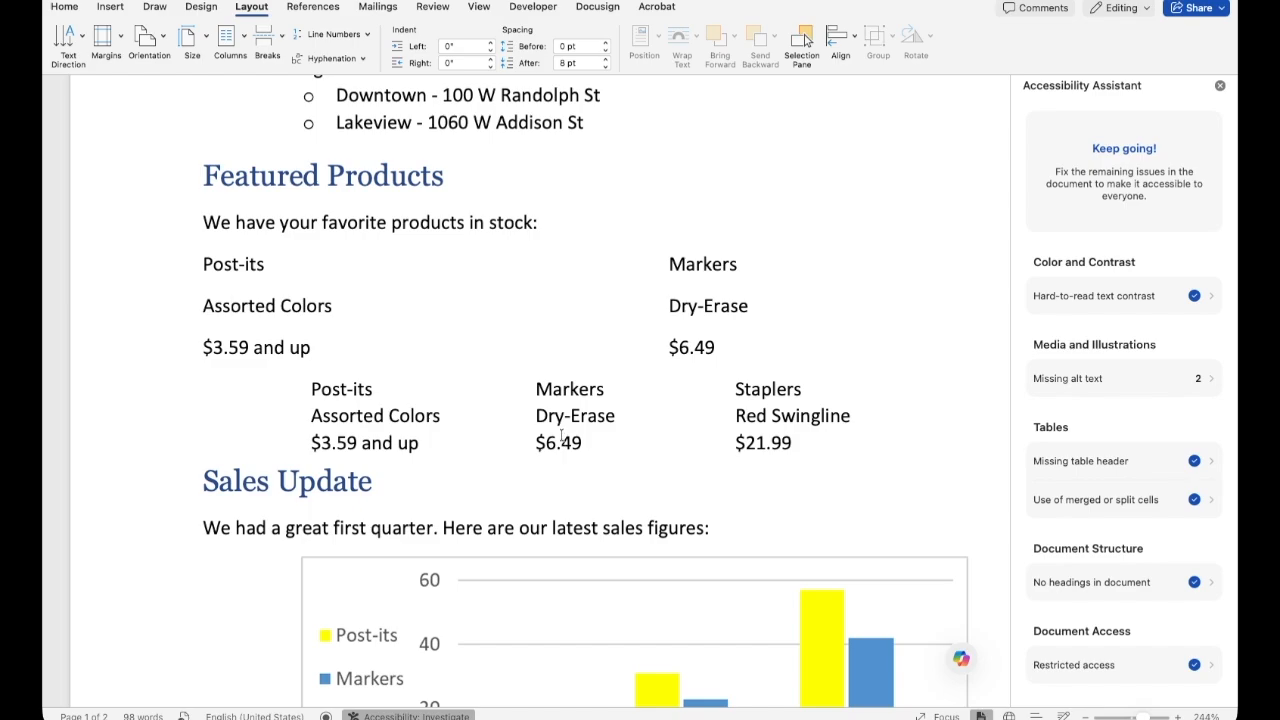
Look through the Illinois Tech Digital Accessibility web page, from the introduction down to the Frequently Asked Questions.
scroll(563, 440, up, 1)
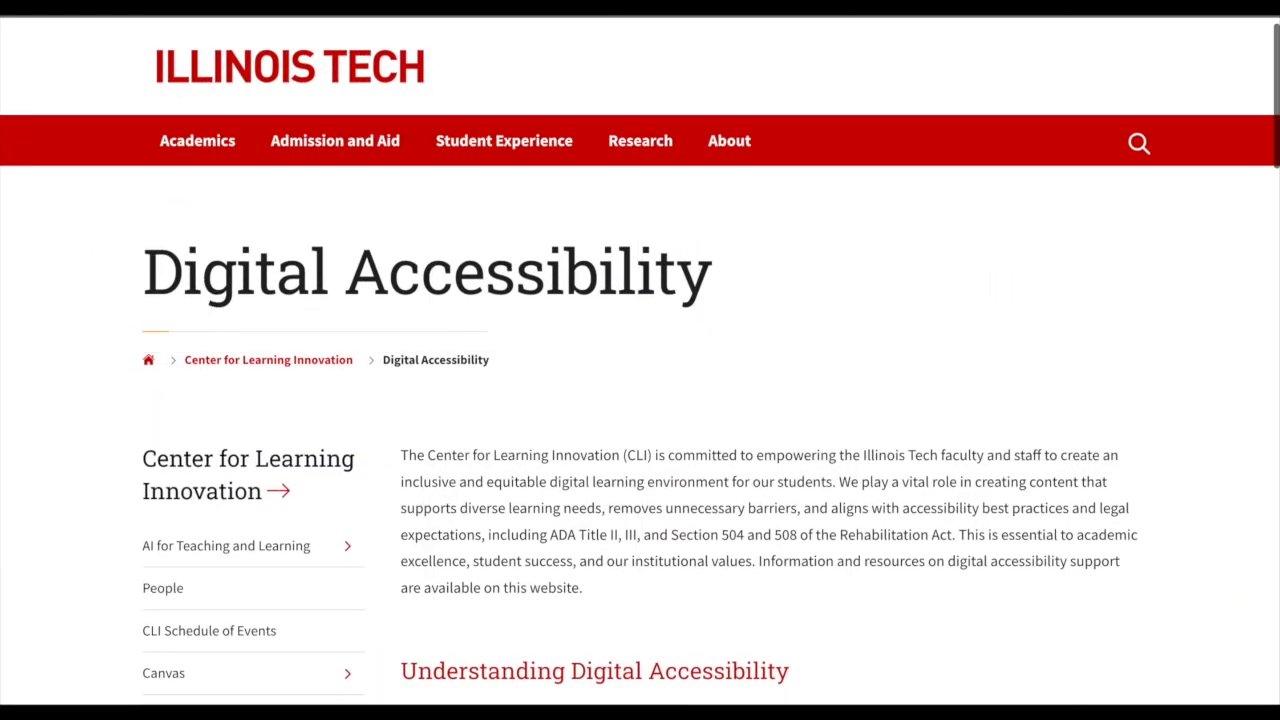
scroll(640, 400, down, 4)
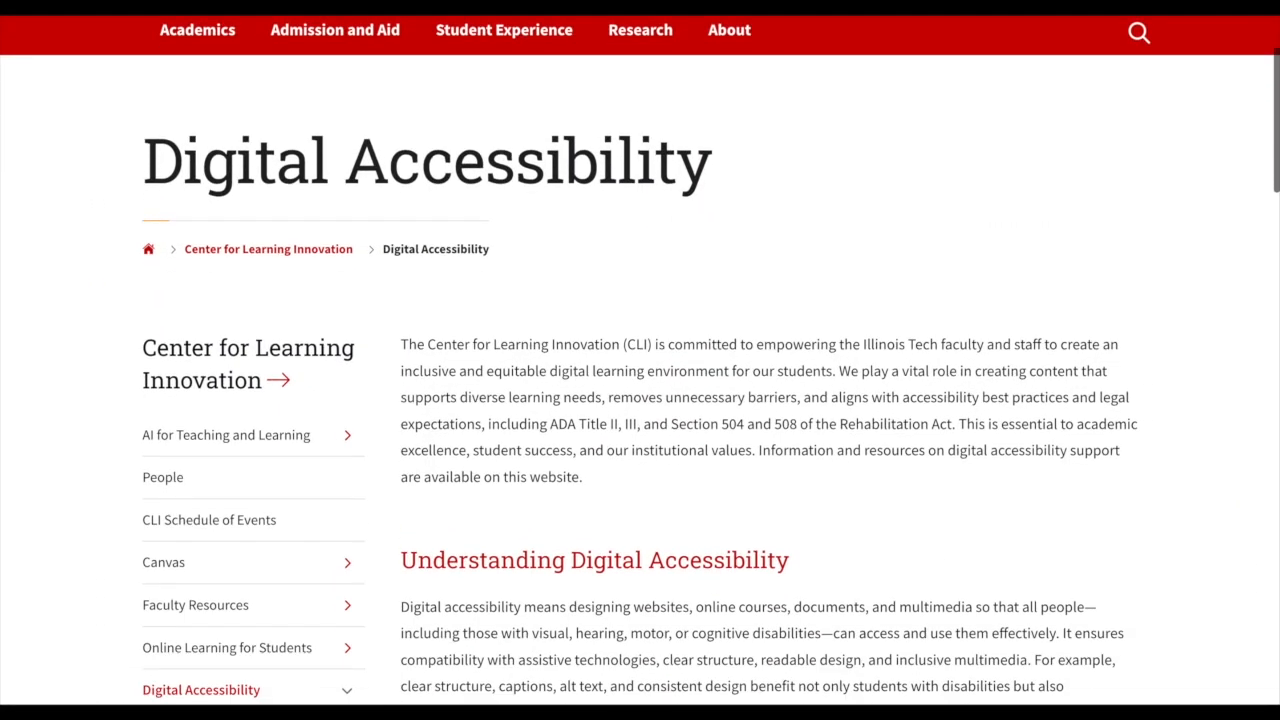
scroll(640, 400, down, 4)
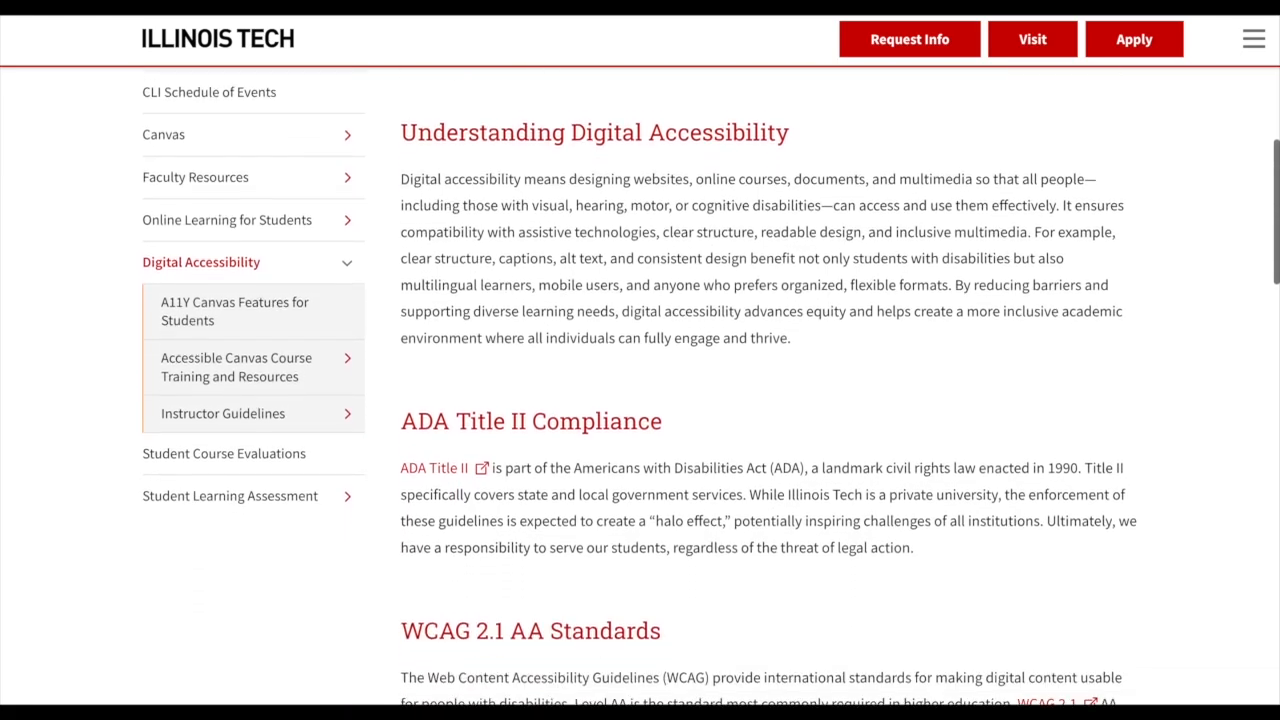
scroll(640, 400, down, 4)
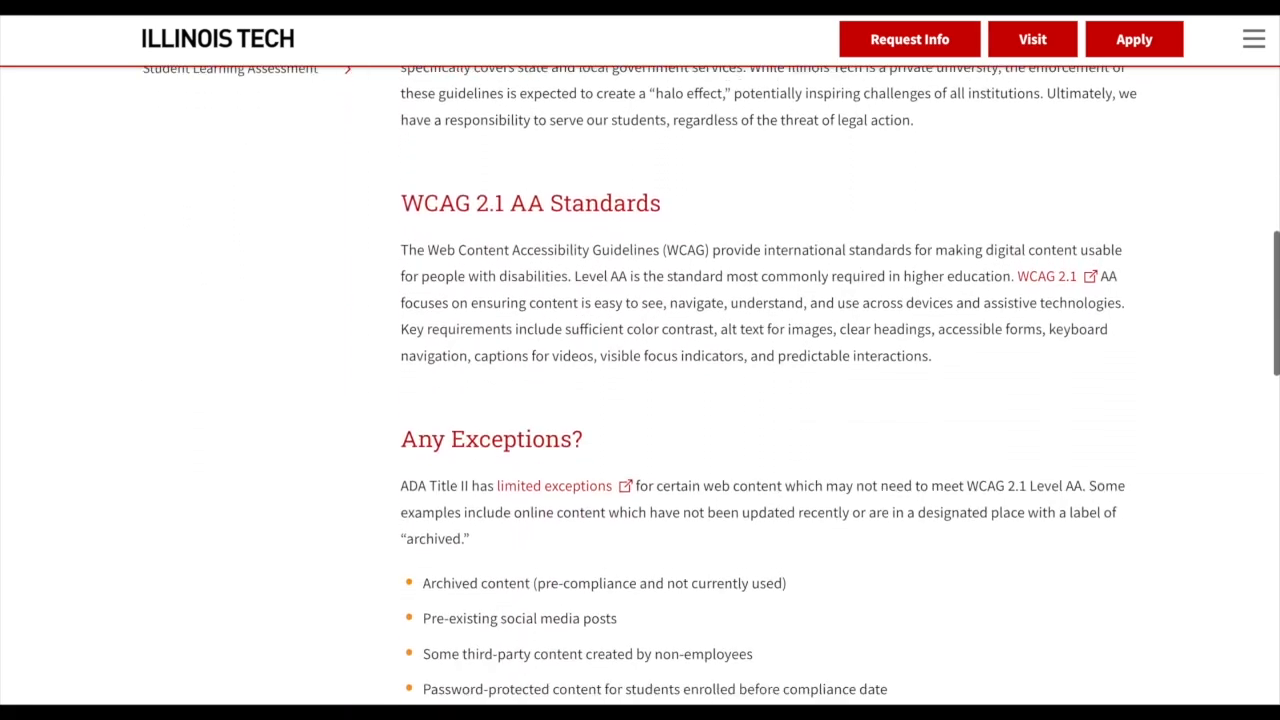
scroll(640, 400, down, 4)
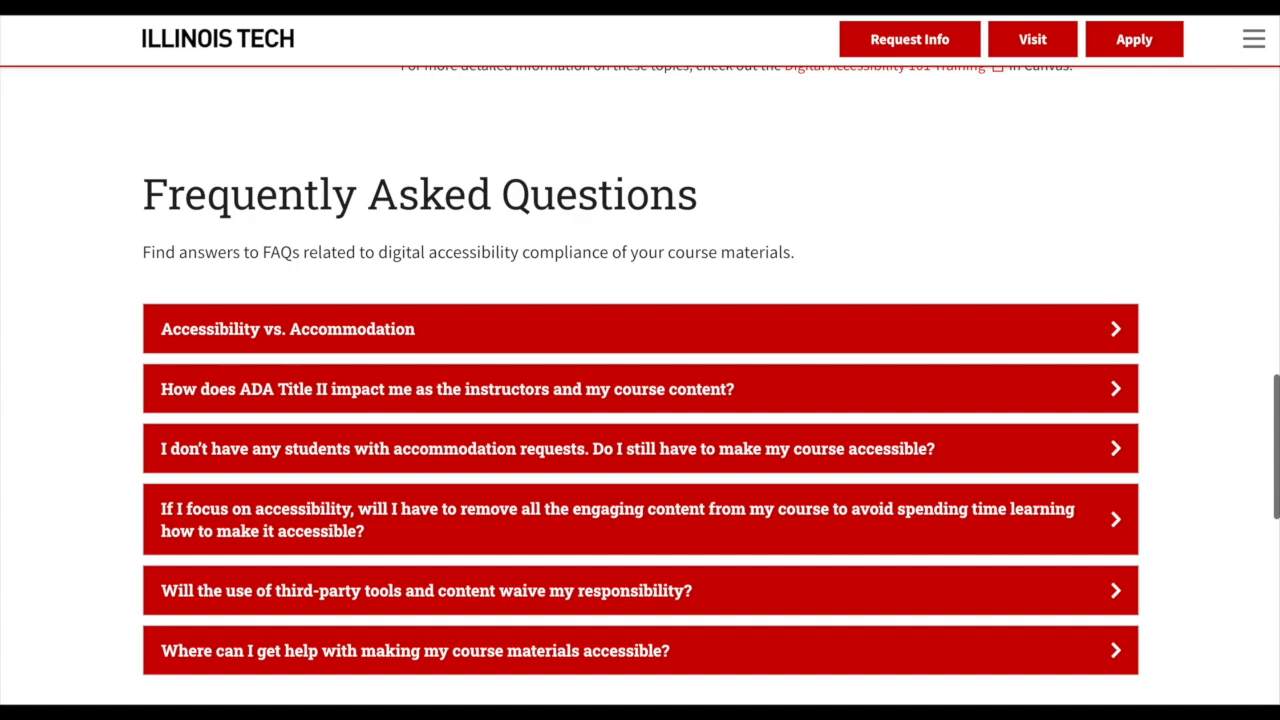
scroll(640, 400, down, 2)
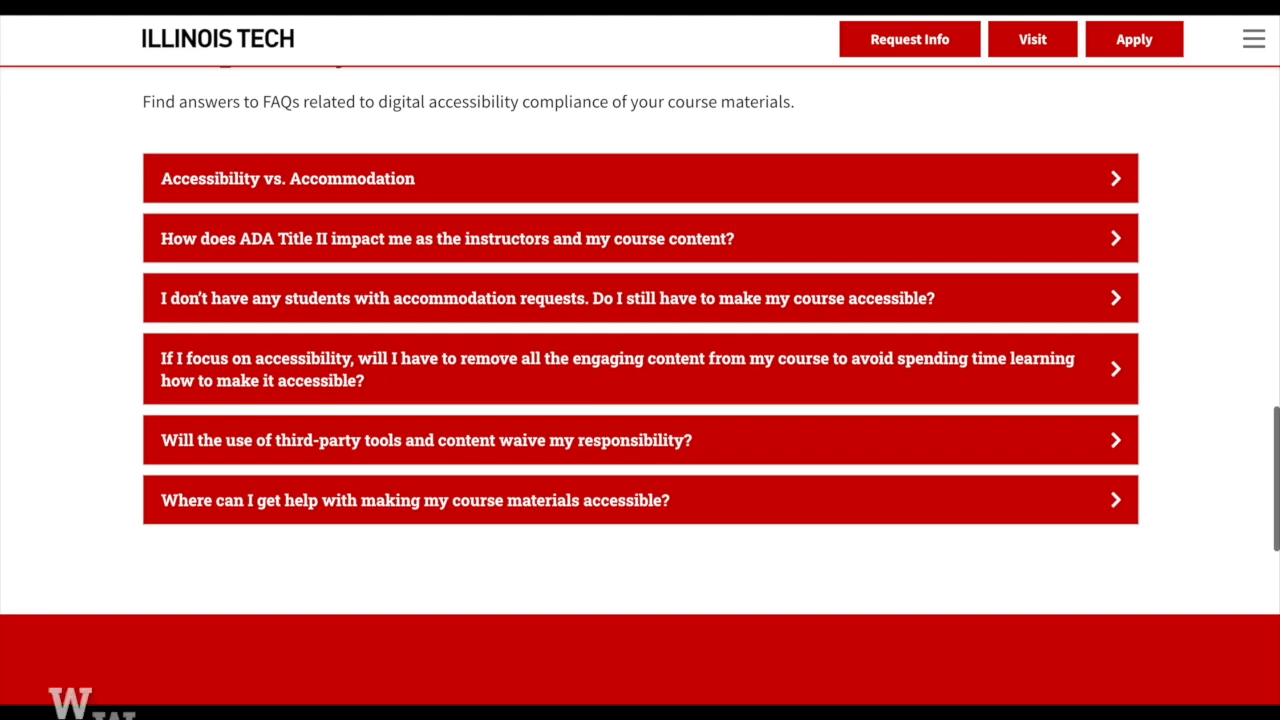